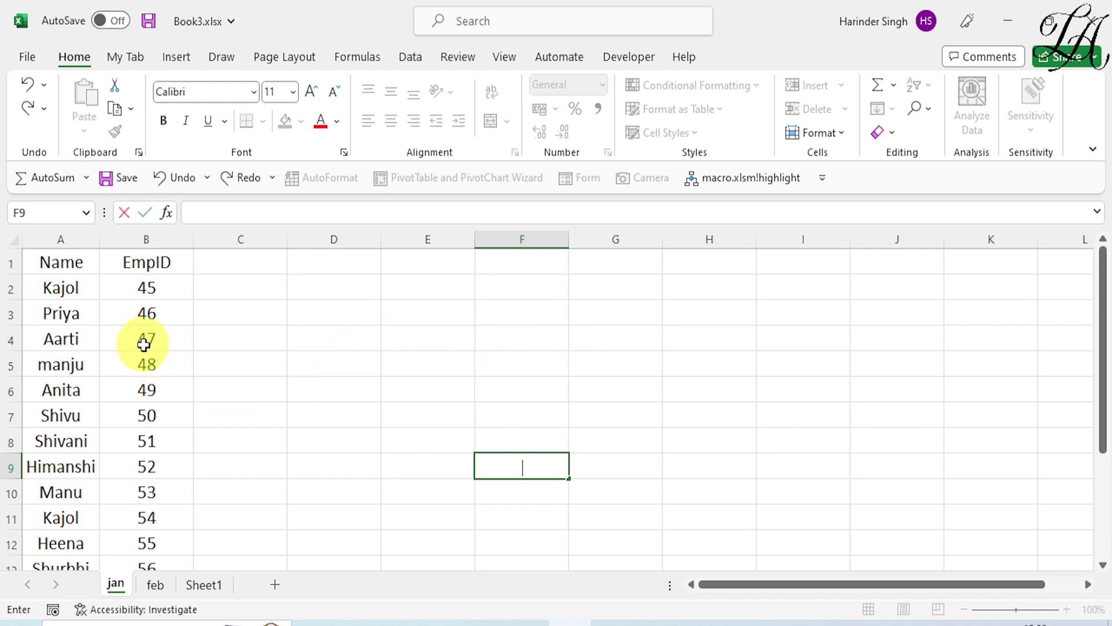
Reduce the font size of cell A4 on the jan sheet to 8 points and preview the preset sizes up to 72
{"action": "left_click", "coordinate": [78, 346]}
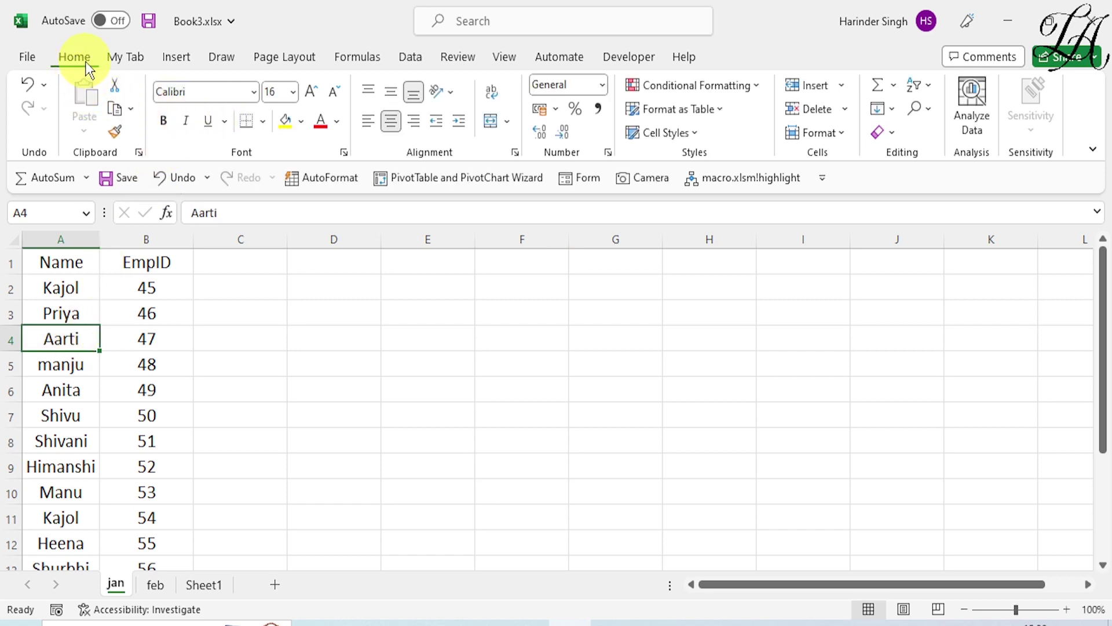
{"action": "left_click", "coordinate": [339, 93]}
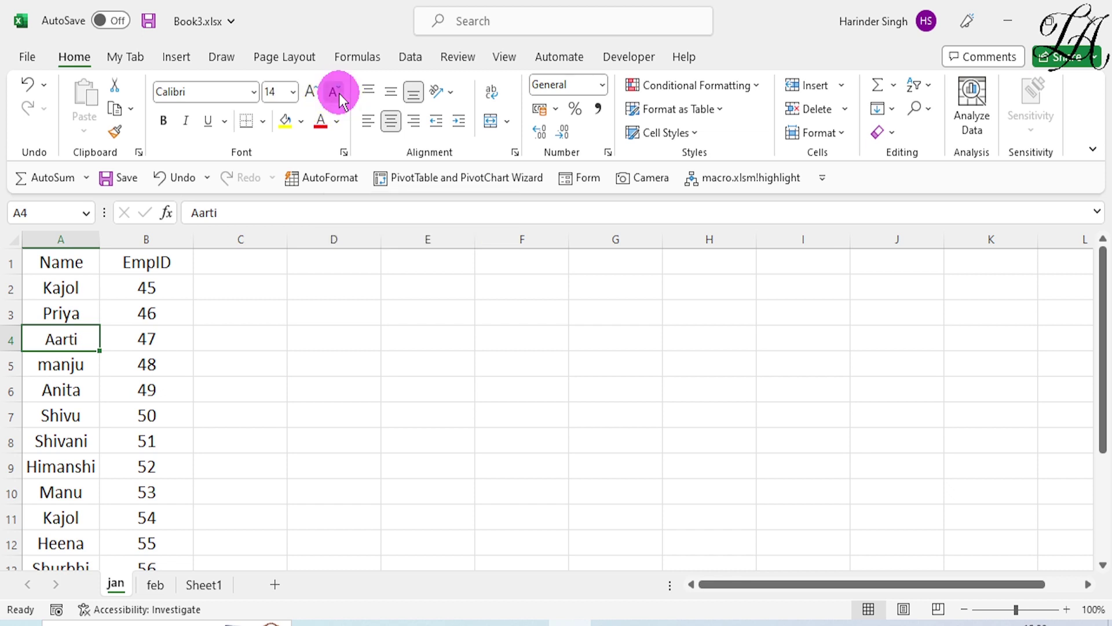
{"action": "left_click", "coordinate": [339, 93]}
{"action": "left_click", "coordinate": [339, 93]}
{"action": "left_click", "coordinate": [339, 93]}
{"action": "left_click", "coordinate": [339, 93]}
{"action": "left_click", "coordinate": [339, 93]}
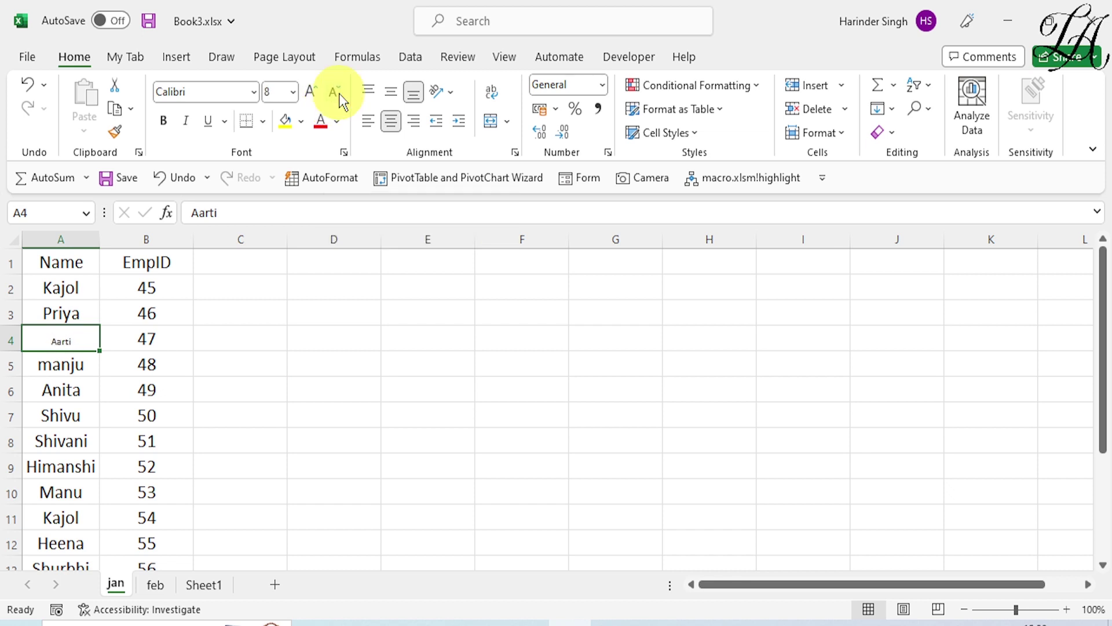
{"action": "left_click", "coordinate": [293, 92]}
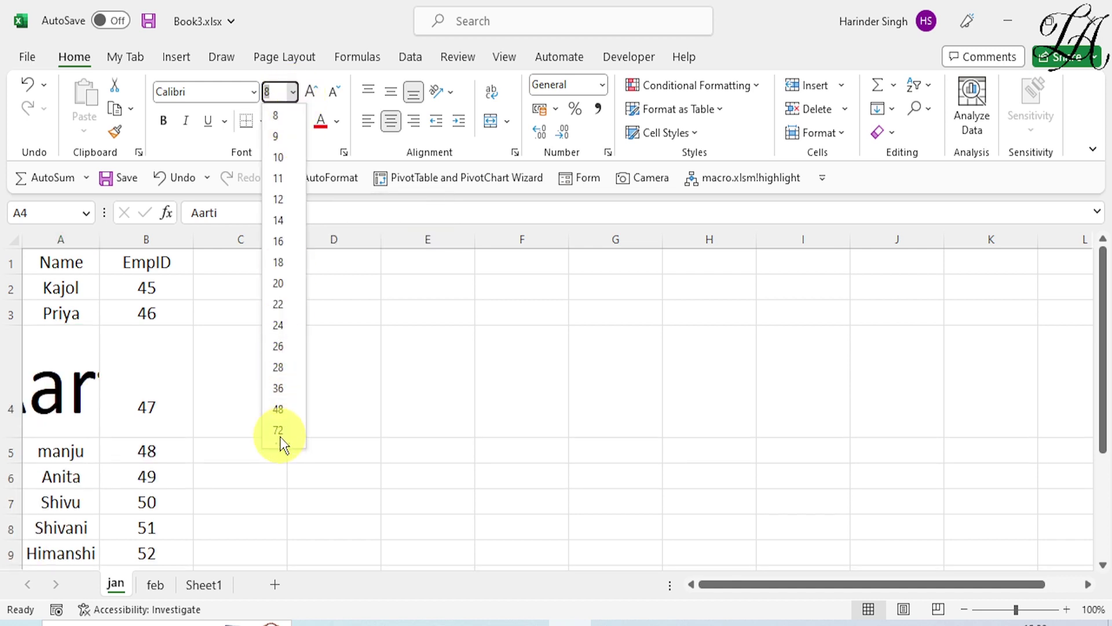
{"action": "left_click", "coordinate": [394, 287]}
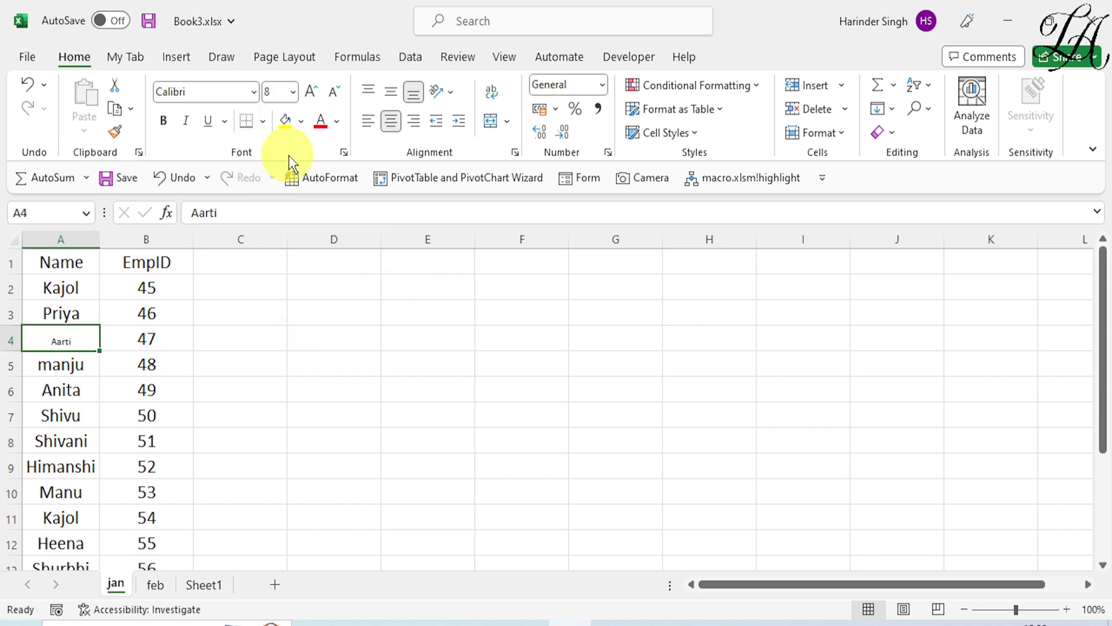
Set the font size of cell A4 to 2 points through the Format Cells font settings
{"action": "left_click", "coordinate": [345, 153]}
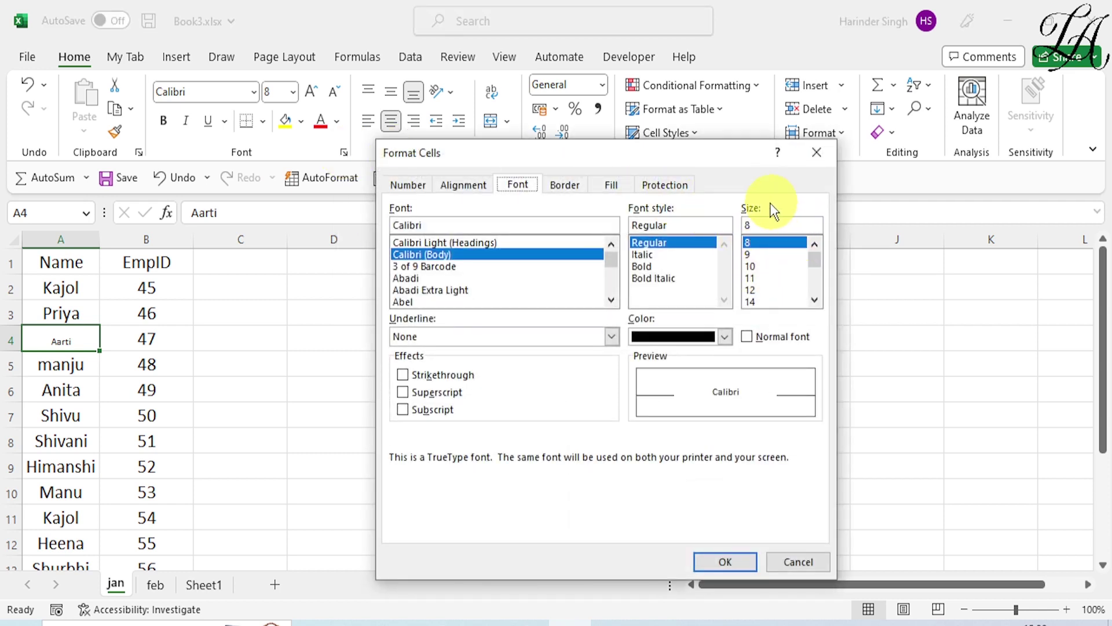
{"action": "left_click", "coordinate": [759, 224]}
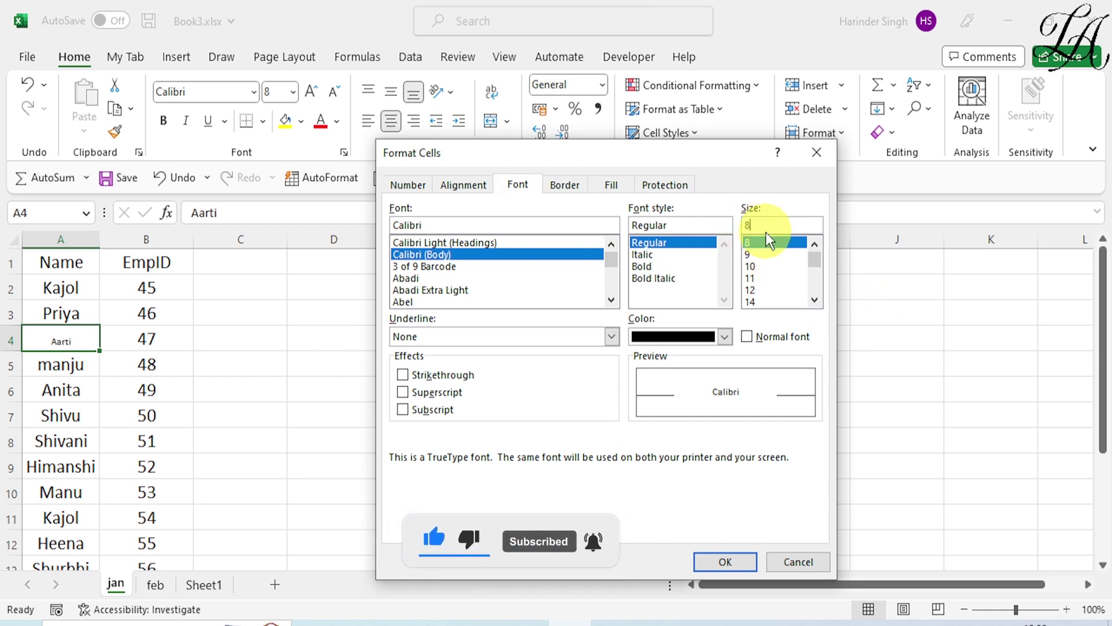
{"action": "key", "text": "BackSpace"}
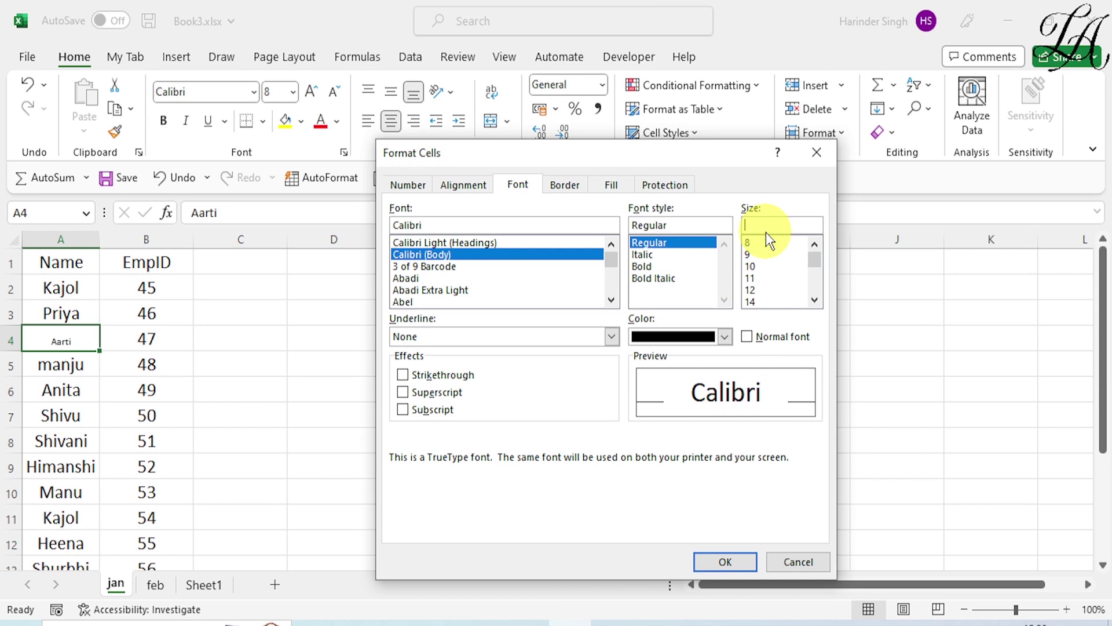
{"action": "type", "text": "2"}
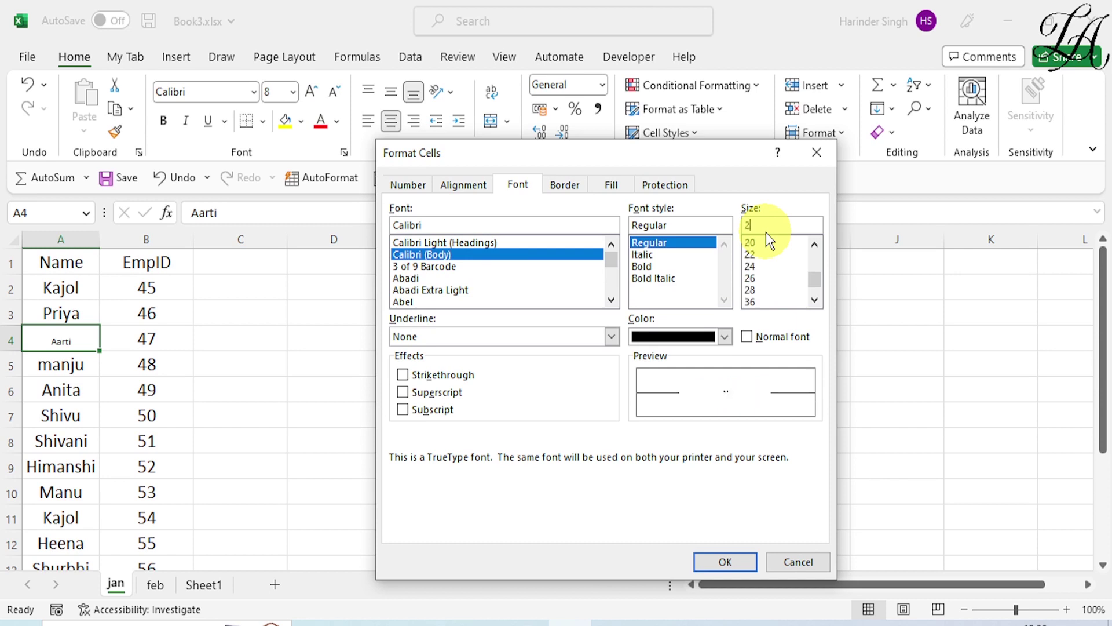
{"action": "left_click", "coordinate": [737, 560]}
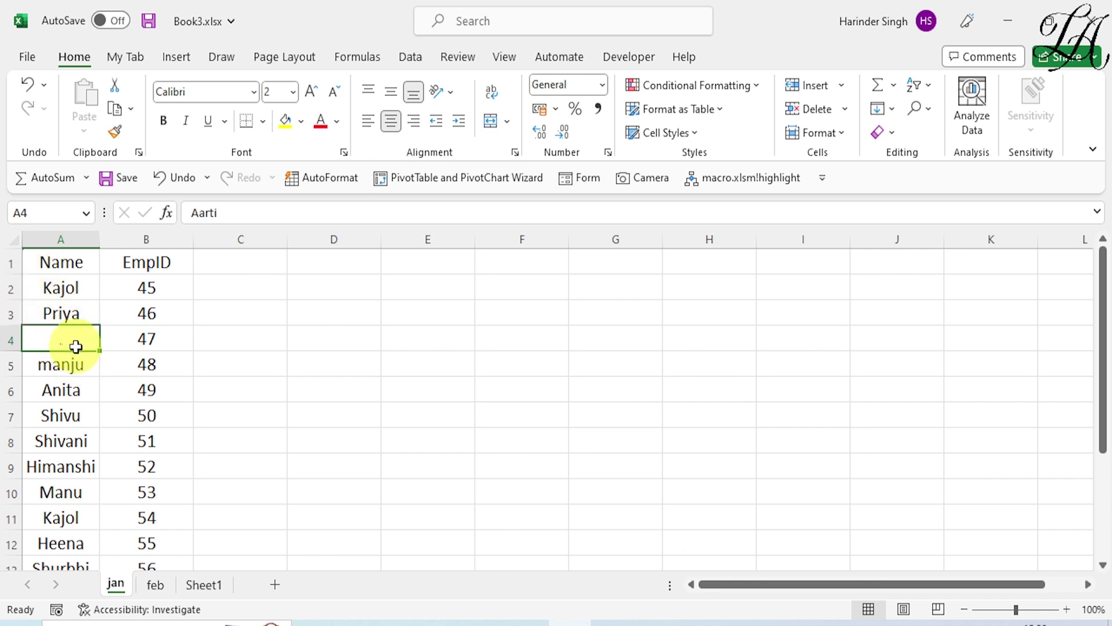
Set the font size of cell A4 to 1 point through the Format Cells font settings
{"action": "left_click", "coordinate": [343, 152]}
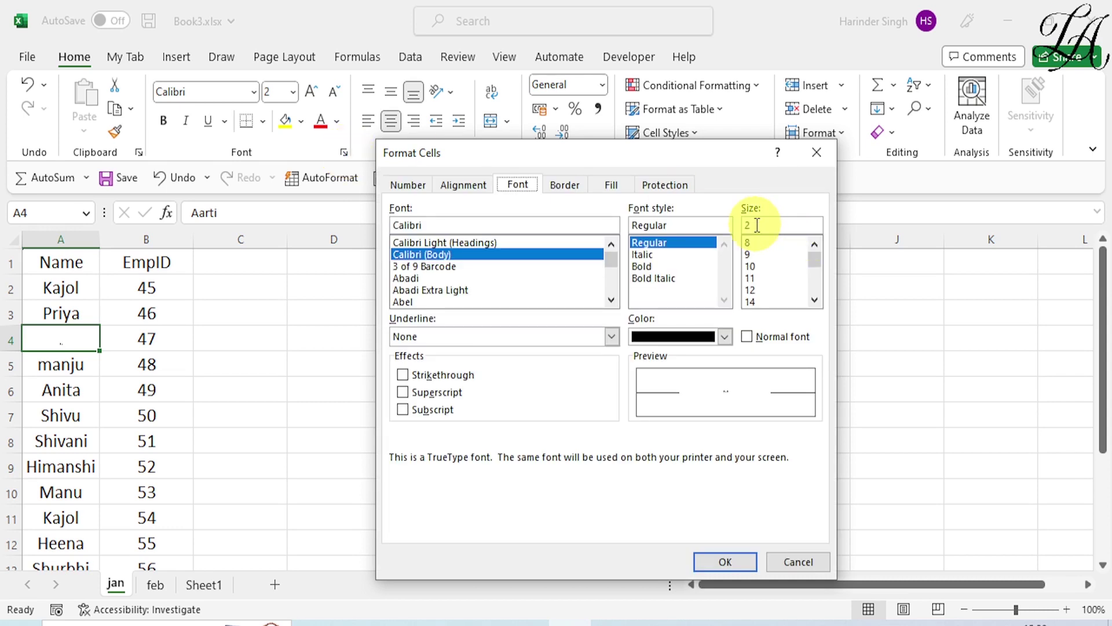
{"action": "left_click_drag", "start_coordinate": [747, 223], "coordinate": [716, 227]}
{"action": "type", "text": "1"}
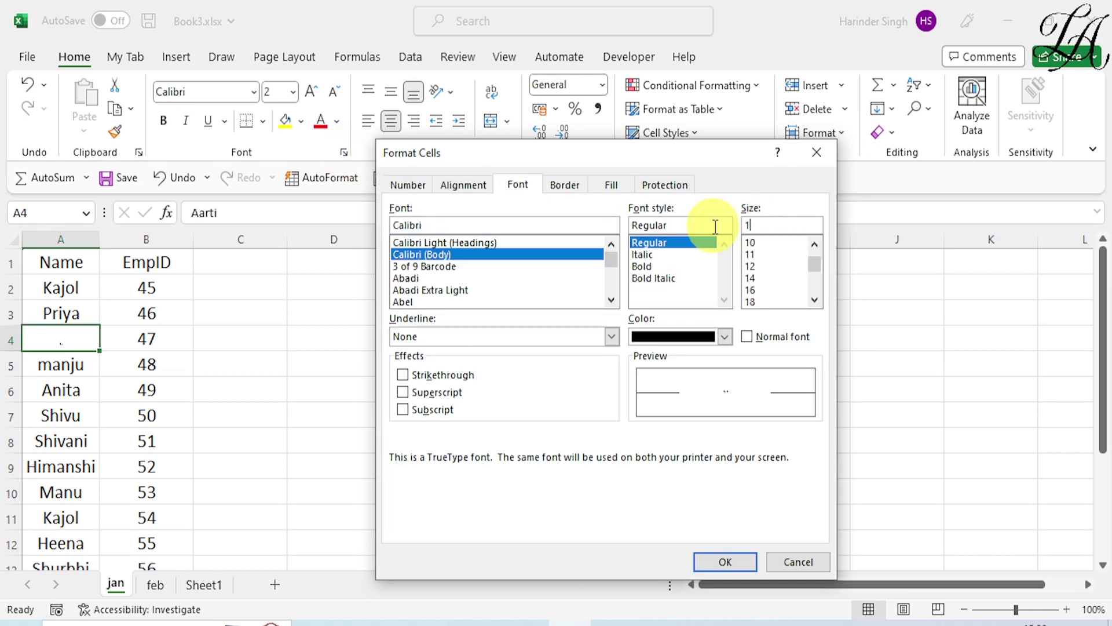
{"action": "left_click", "coordinate": [749, 562]}
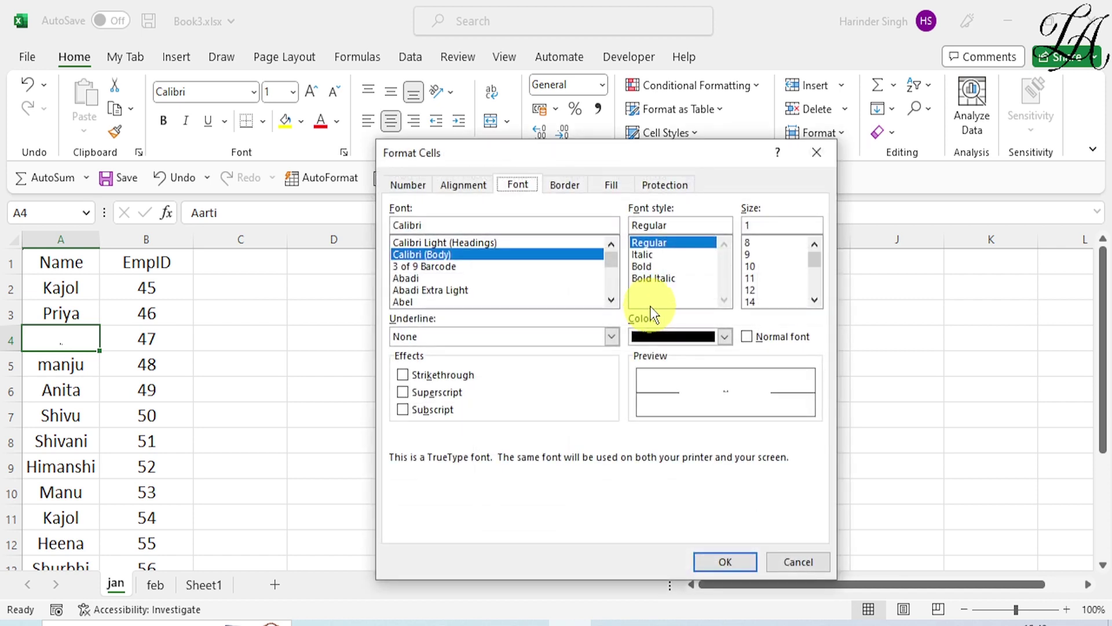
Set the font size of cell A4 to 409 points and view the enlarged text on the sheet
{"action": "left_click", "coordinate": [775, 225]}
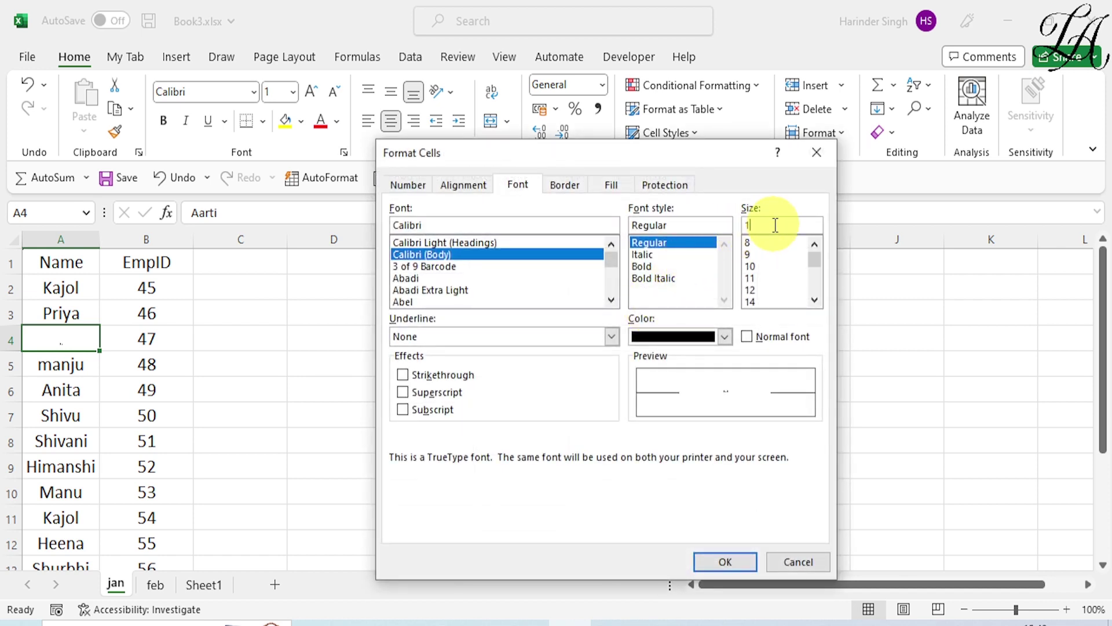
{"action": "key", "text": "BackSpace"}
{"action": "type", "text": "109"}
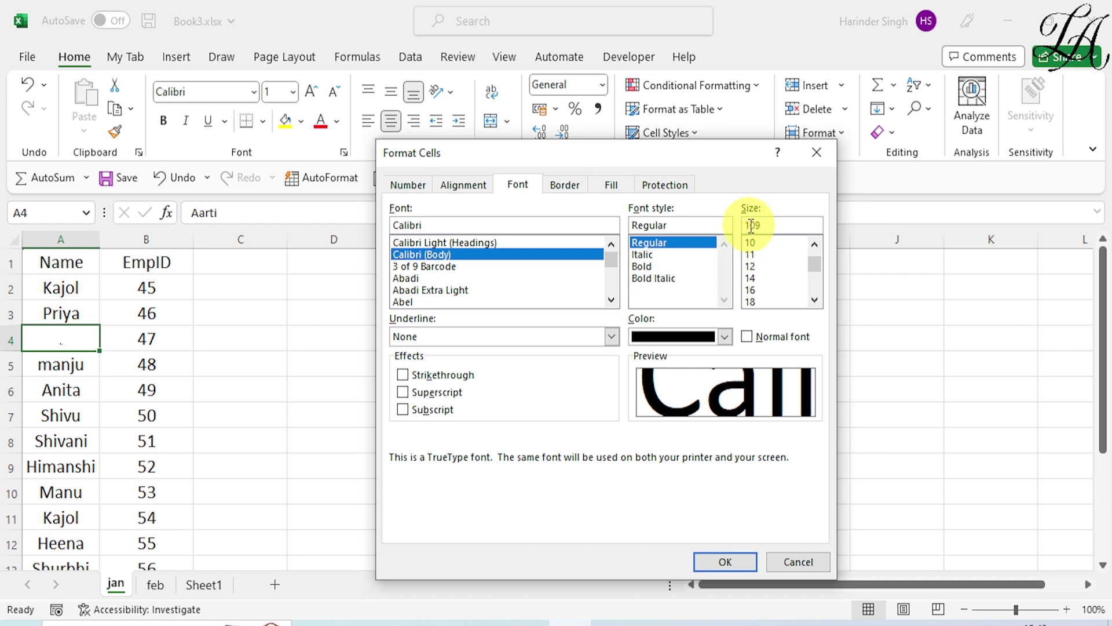
{"action": "left_click", "coordinate": [751, 226]}
{"action": "key", "text": "BackSpace"}
{"action": "type", "text": "4"}
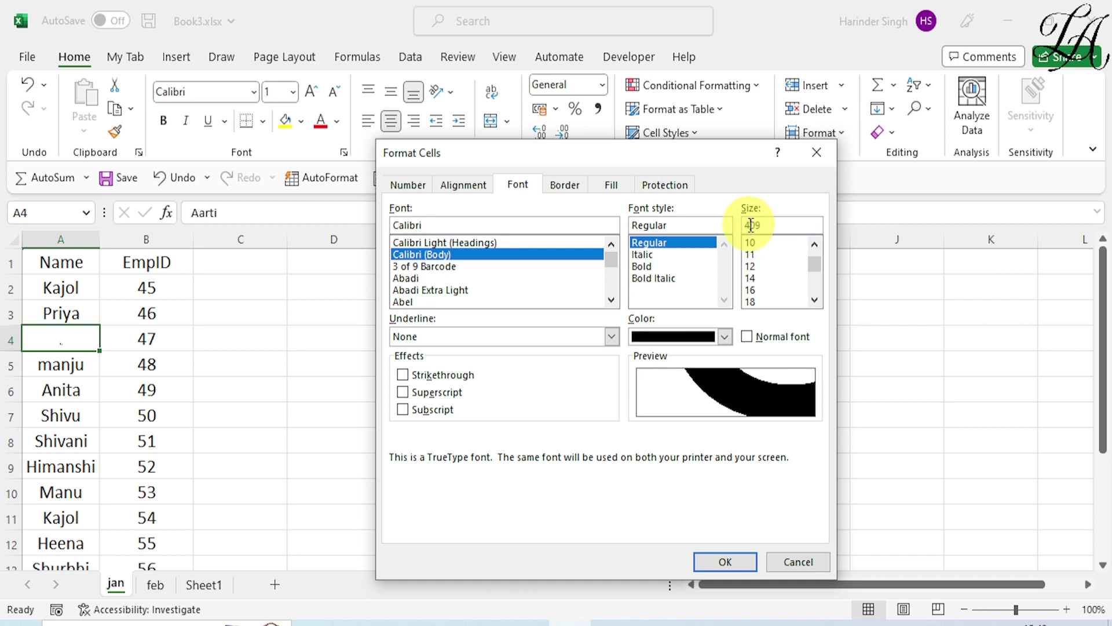
{"action": "left_click", "coordinate": [720, 561]}
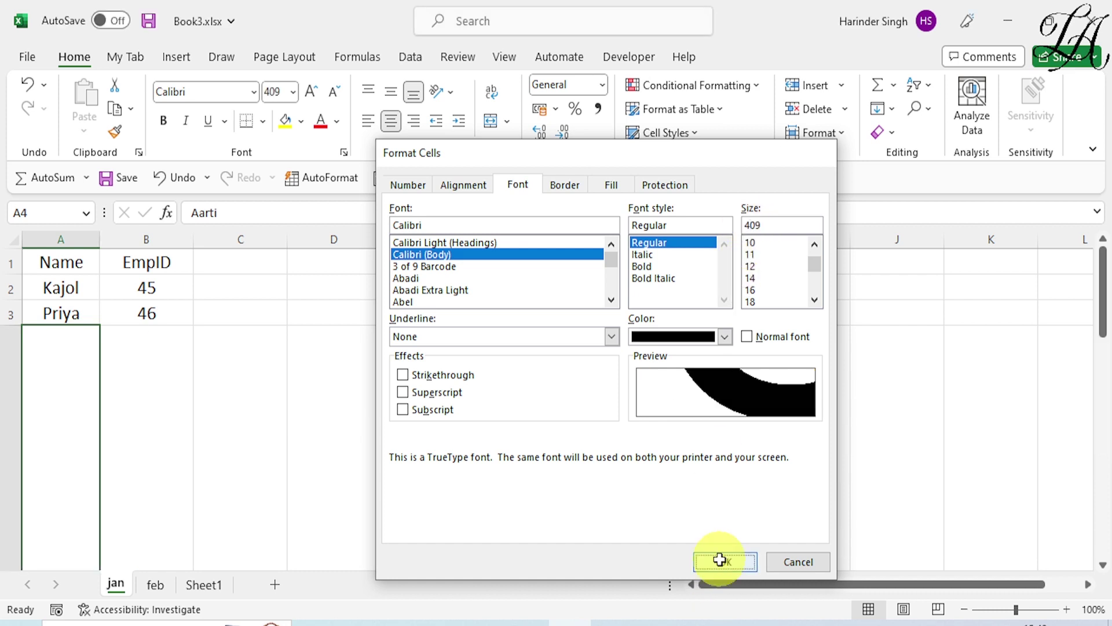
{"action": "scroll", "coordinate": [238, 400], "scroll_direction": "down", "scroll_amount": 3}
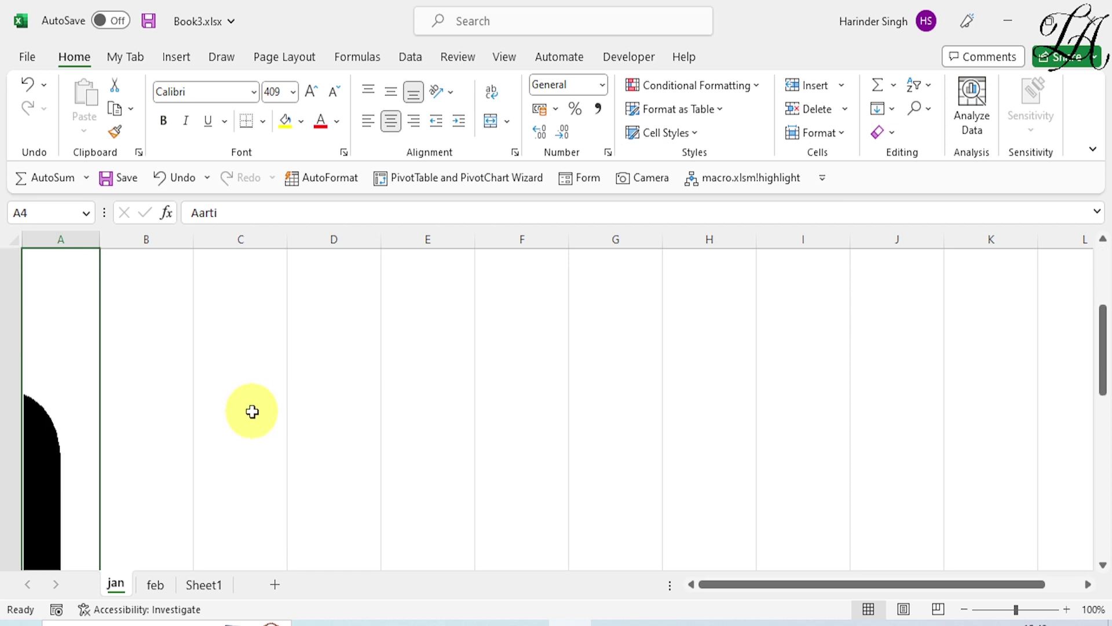
{"action": "left_click_drag", "start_coordinate": [848, 584], "coordinate": [827, 587]}
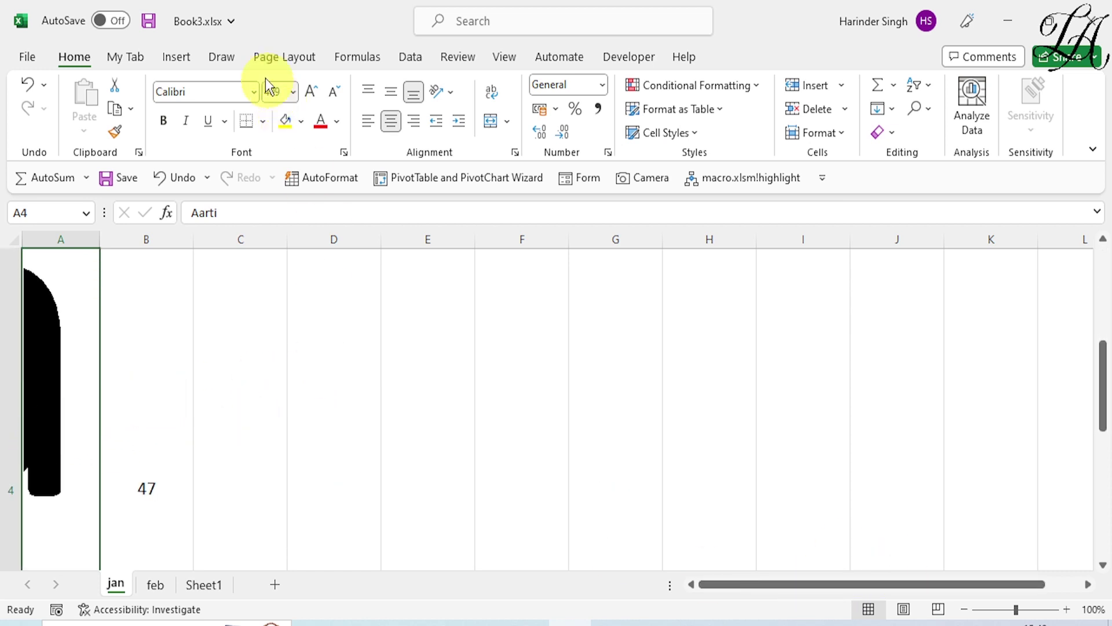
Try to set the font size of cell A4 to 410 points in the Format Cells font settings
{"action": "left_click", "coordinate": [344, 152]}
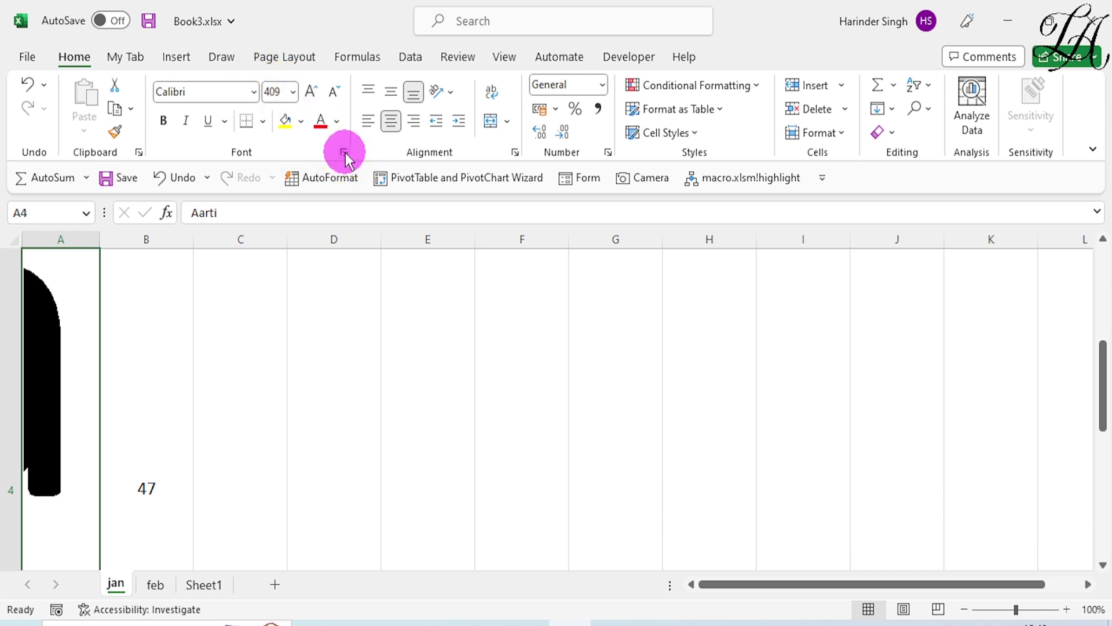
{"action": "left_click", "coordinate": [779, 225]}
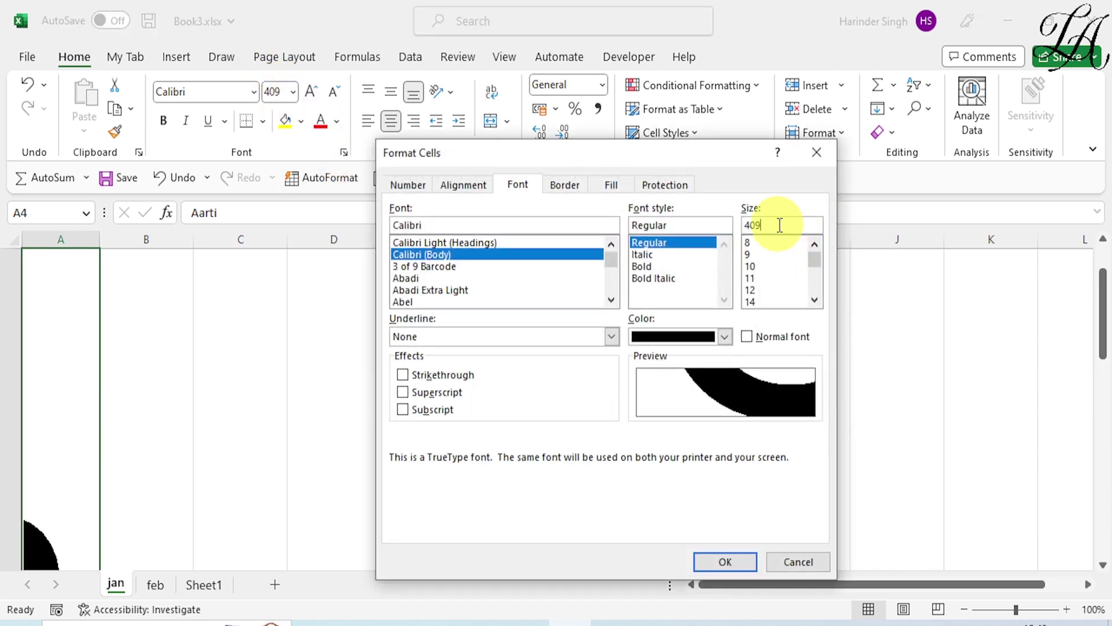
{"action": "key", "text": "BackSpace"}
{"action": "key", "text": "BackSpace"}
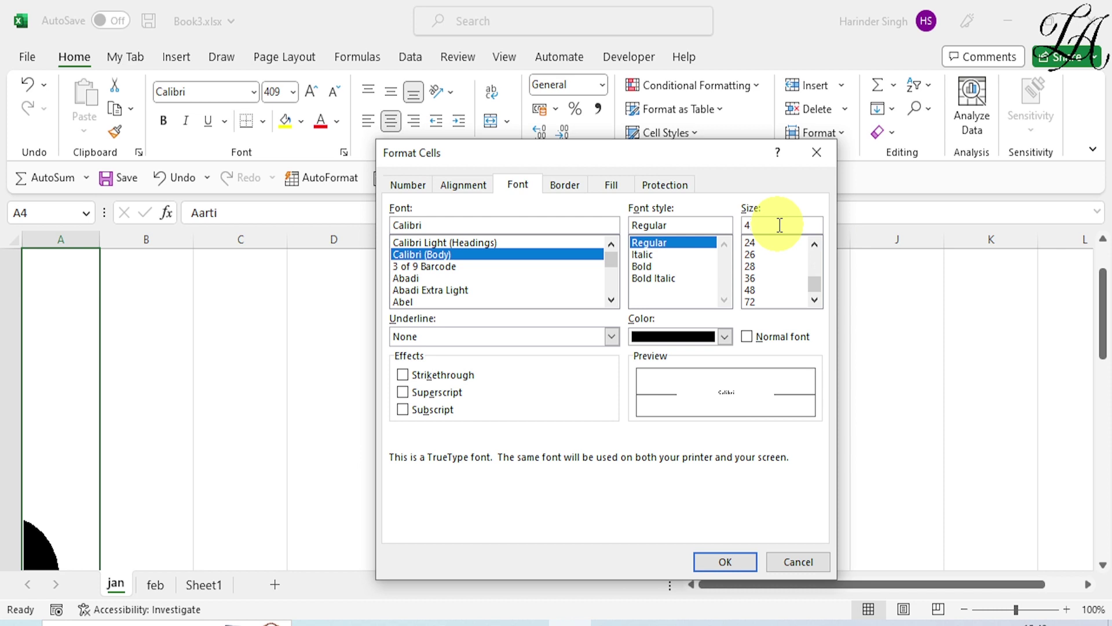
{"action": "type", "text": "10"}
{"action": "key", "text": "Return"}
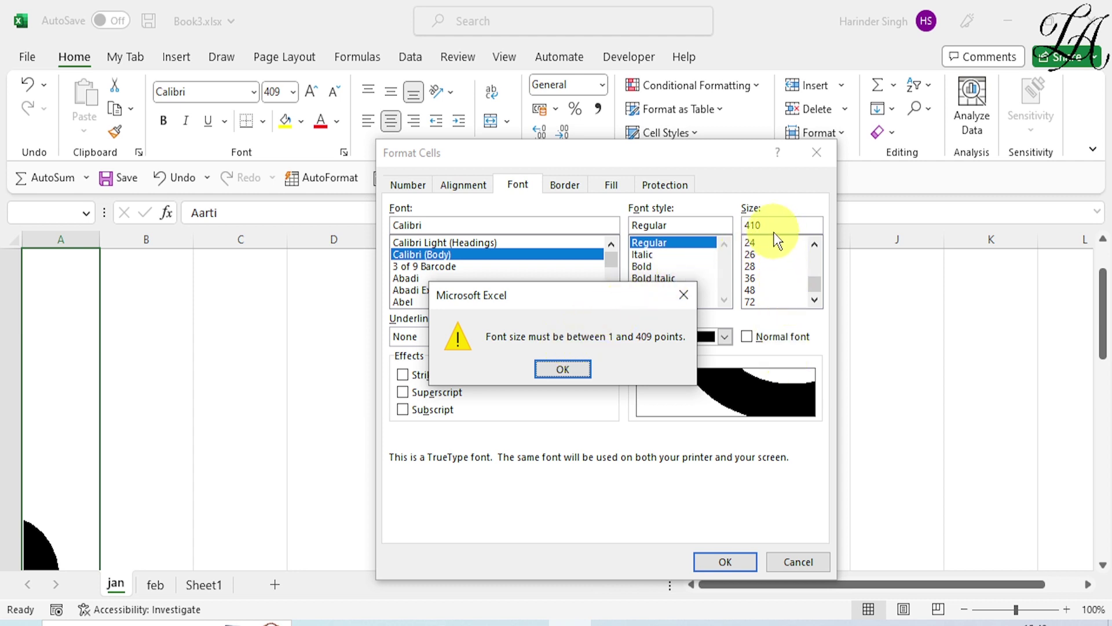
{"action": "left_click", "coordinate": [564, 369]}
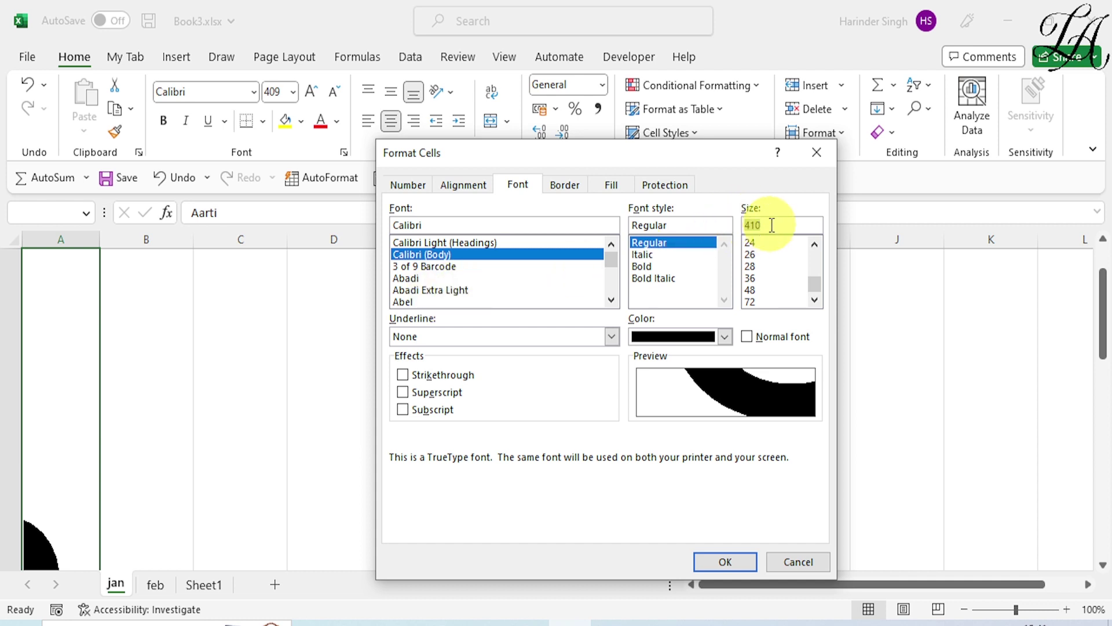
Set the font size of cell A4 to 22 points, and reduce it to 16 to match the neighbouring names
{"action": "type", "text": "22"}
{"action": "key", "text": "Return"}
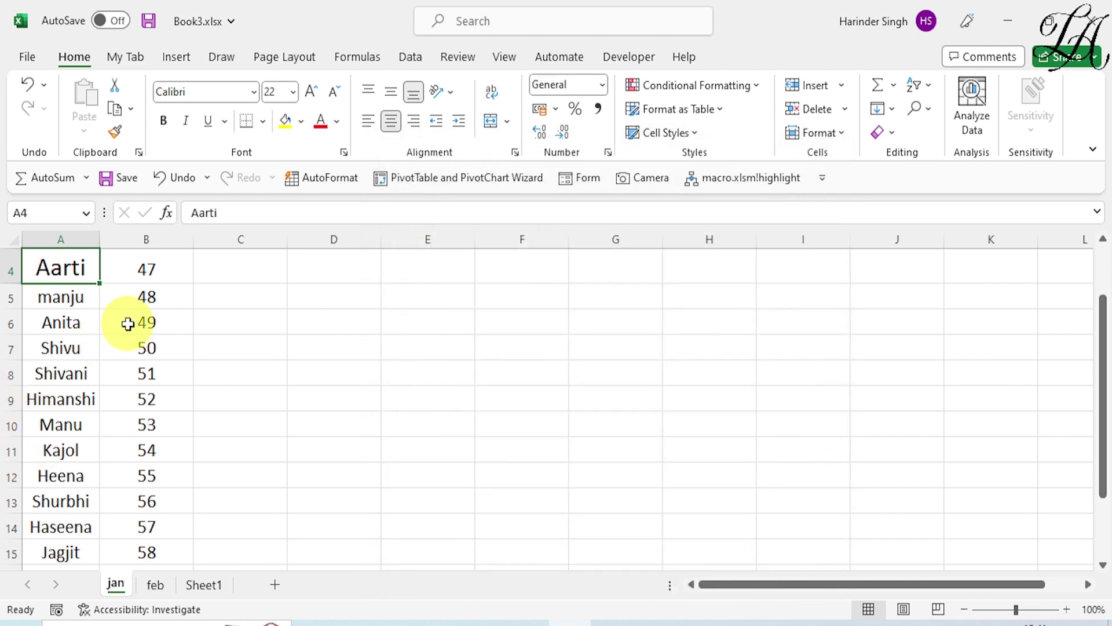
{"action": "left_click", "coordinate": [79, 295]}
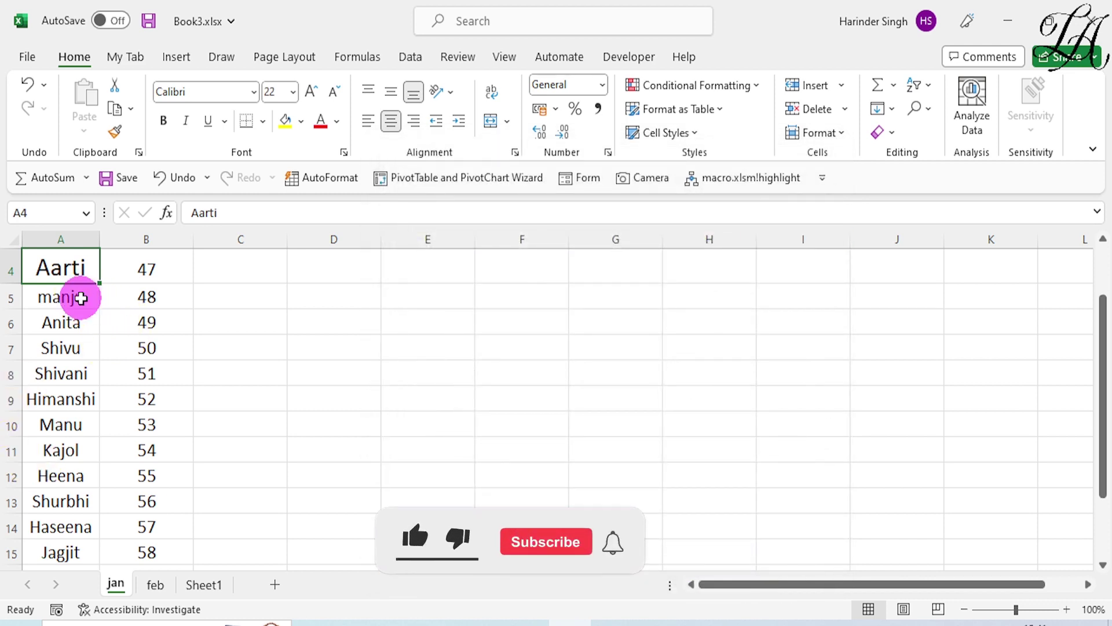
{"action": "left_click", "coordinate": [78, 266]}
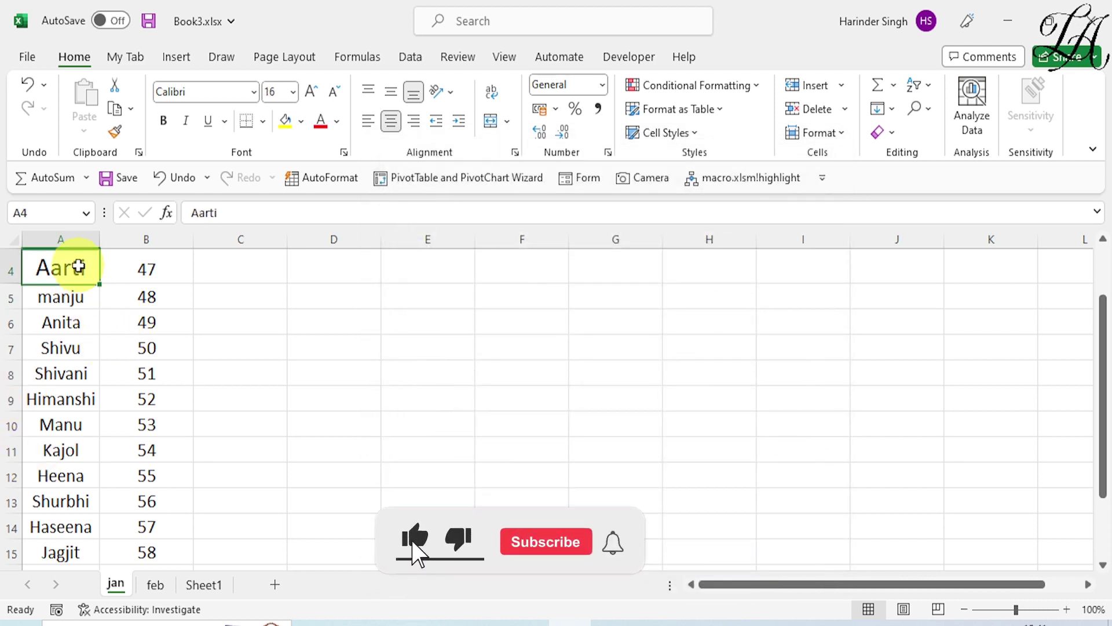
{"action": "left_click", "coordinate": [335, 92]}
{"action": "left_click", "coordinate": [335, 93]}
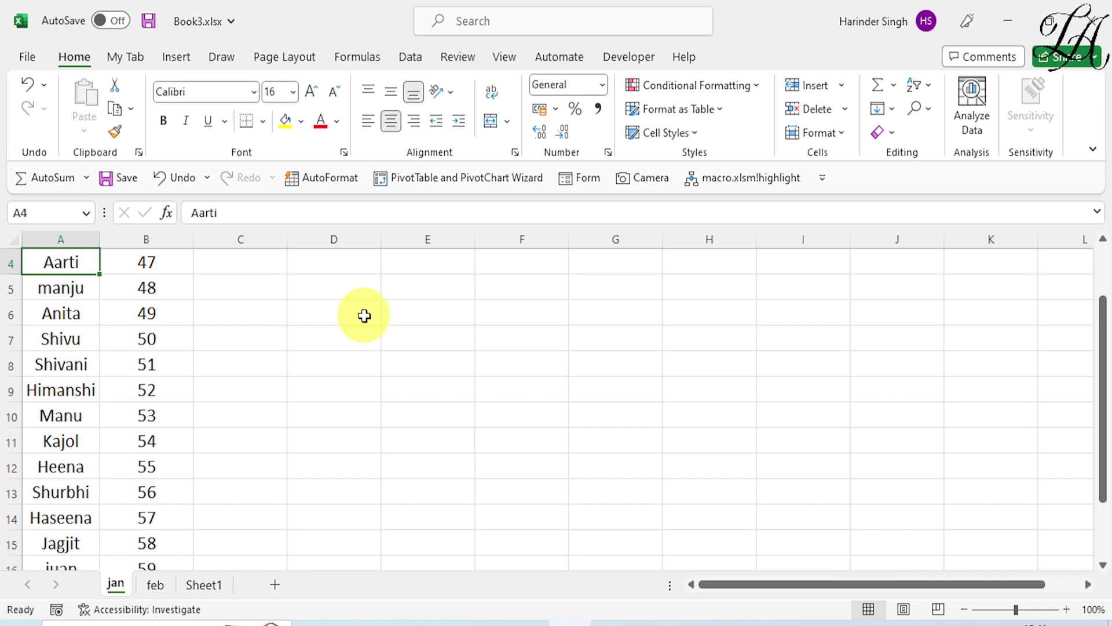
On the feb sheet, enter the formula =REPT("|",C2) in cell D2 beside the Units Sold data
{"action": "left_click", "coordinate": [154, 585]}
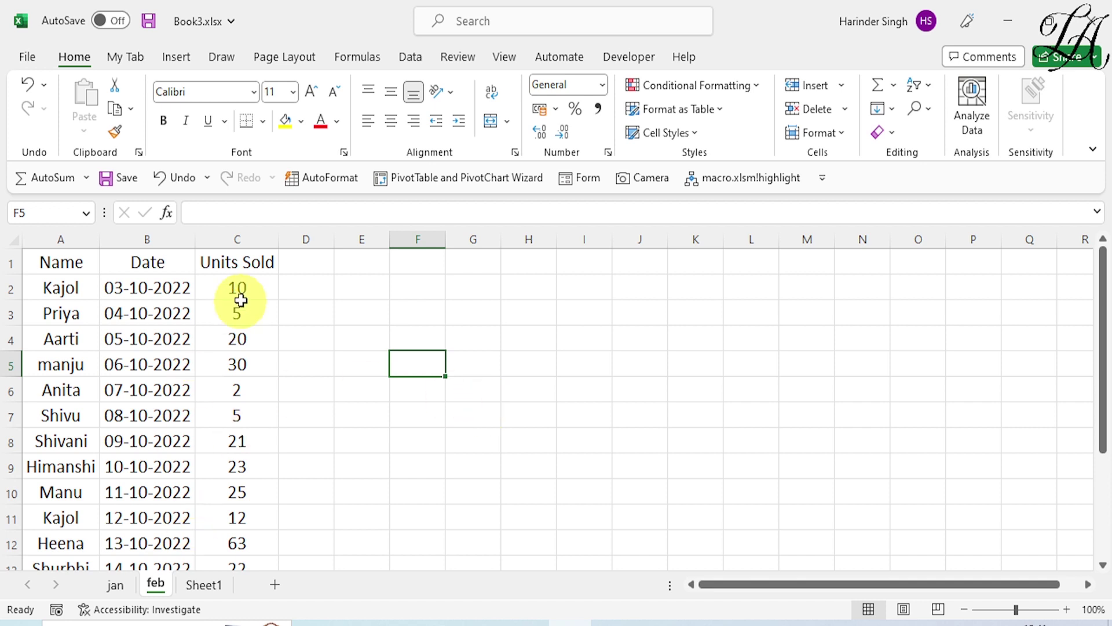
{"action": "scroll", "coordinate": [264, 407], "scroll_direction": "down", "scroll_amount": 1}
{"action": "scroll", "coordinate": [249, 452], "scroll_direction": "down", "scroll_amount": 2}
{"action": "scroll", "coordinate": [250, 427], "scroll_direction": "up", "scroll_amount": 2}
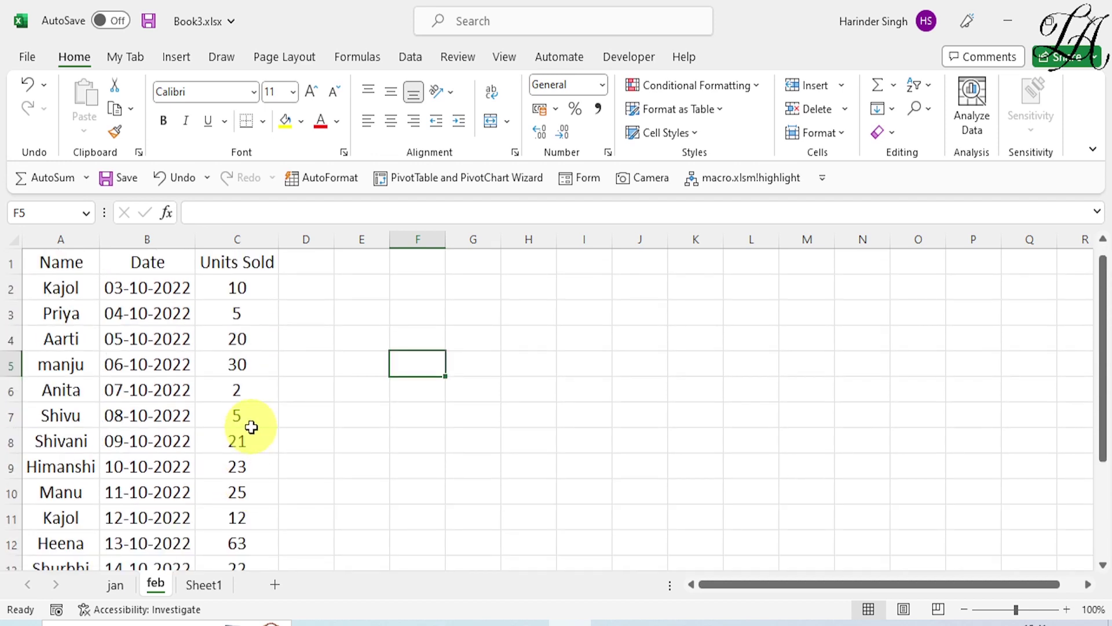
{"action": "left_click", "coordinate": [300, 288]}
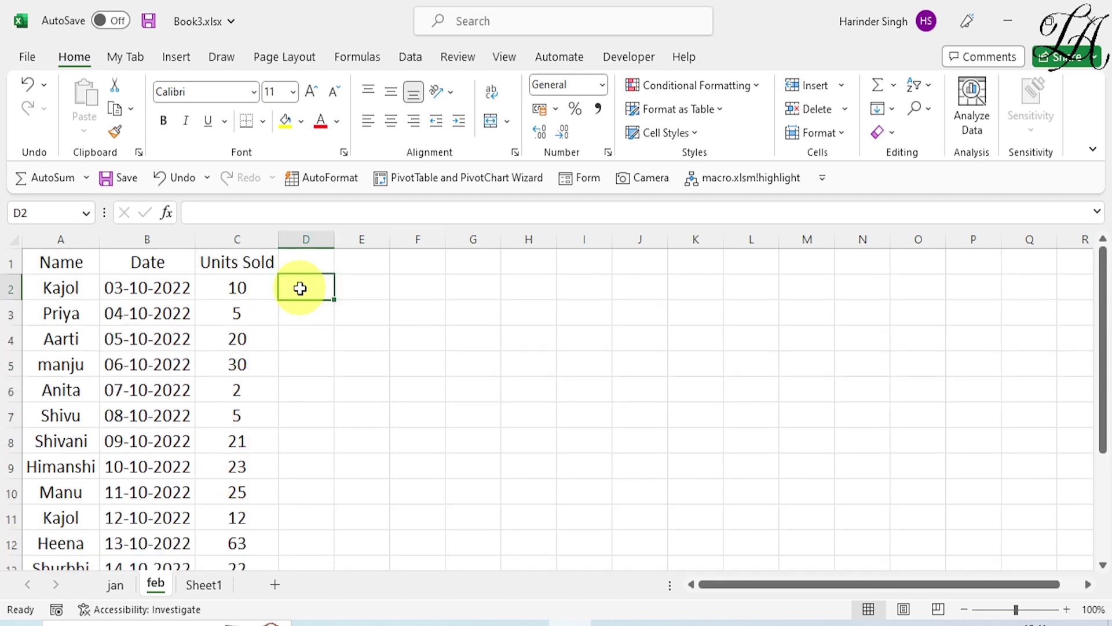
{"action": "type", "text": "=re"}
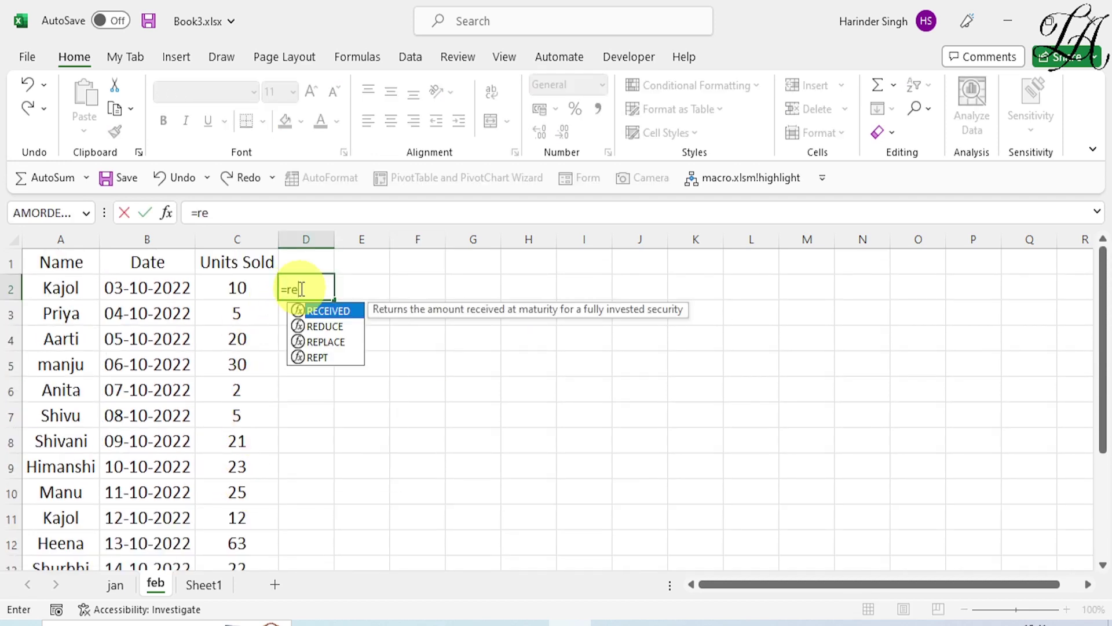
{"action": "type", "text": "pt"}
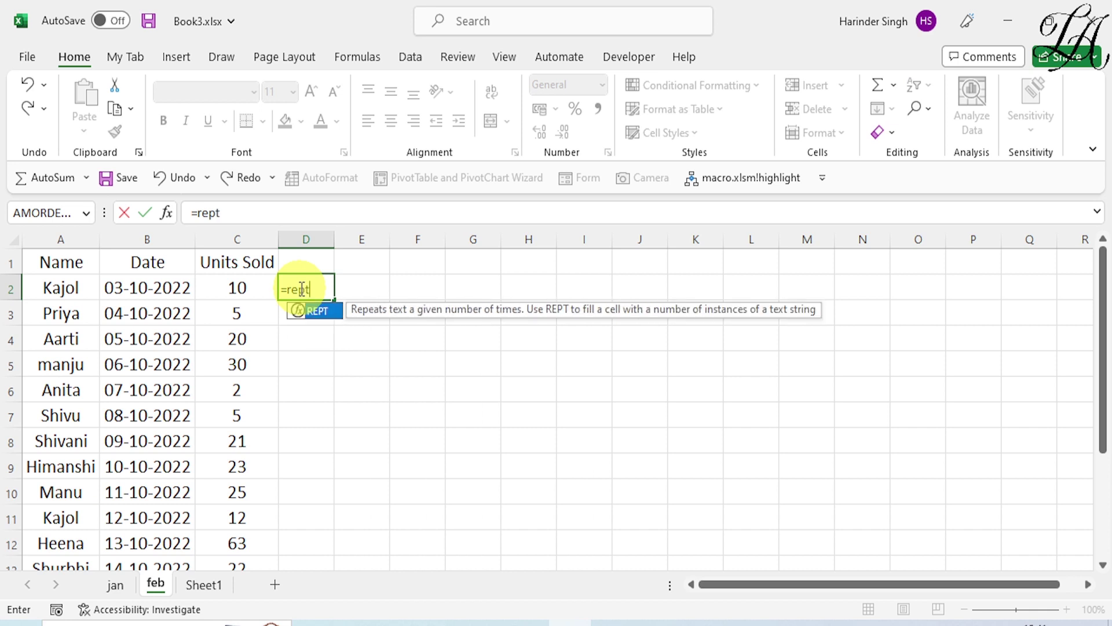
{"action": "type", "text": "("}
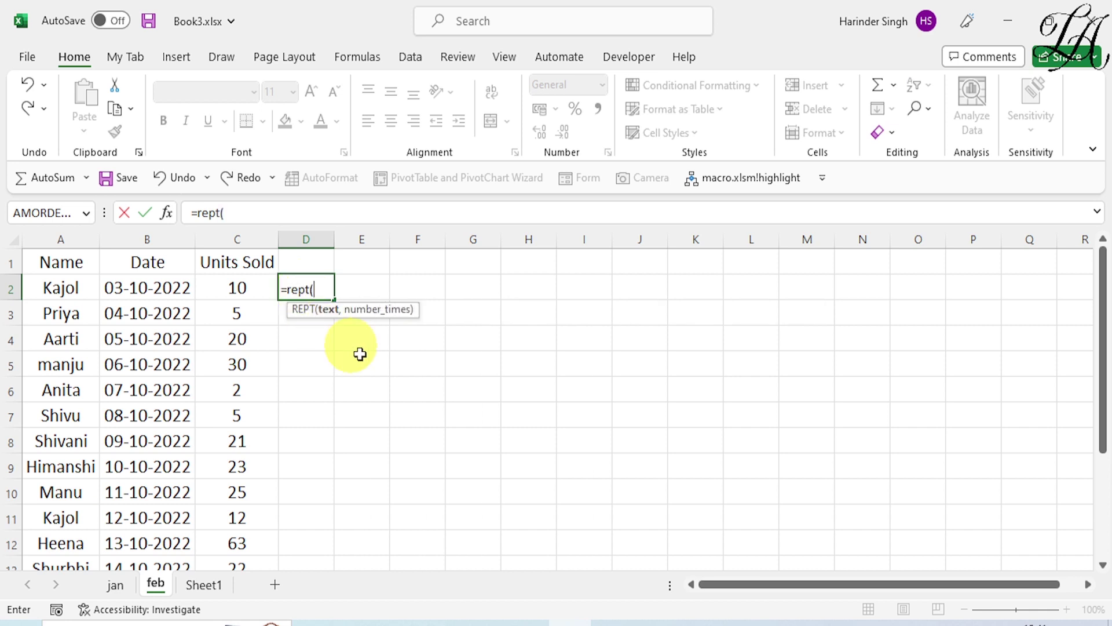
{"action": "type", "text": "\""}
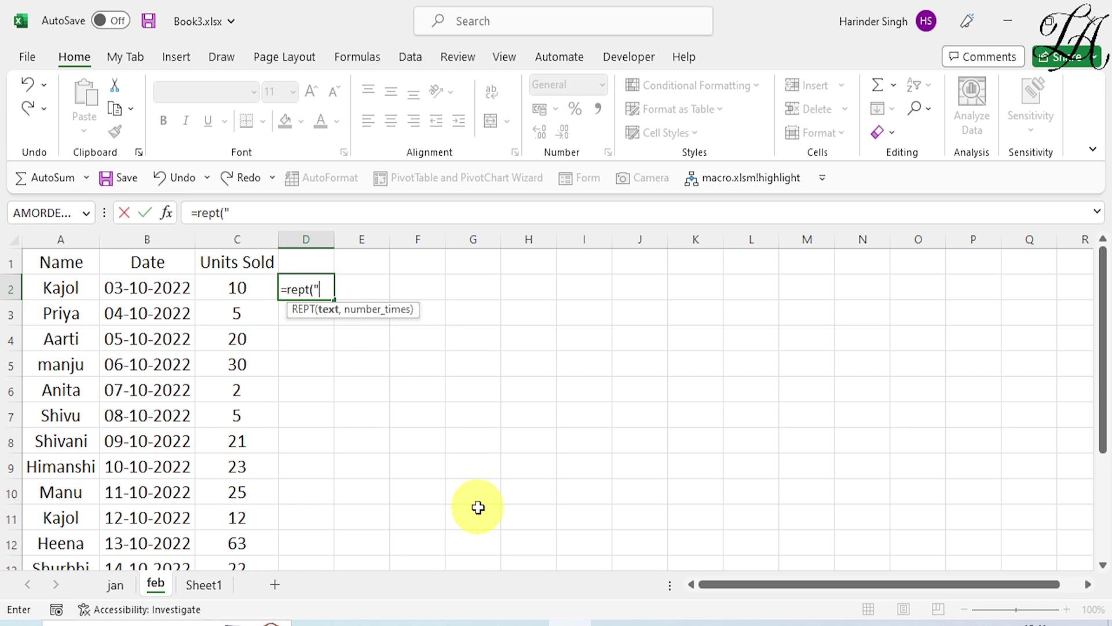
{"action": "type", "text": "|\","}
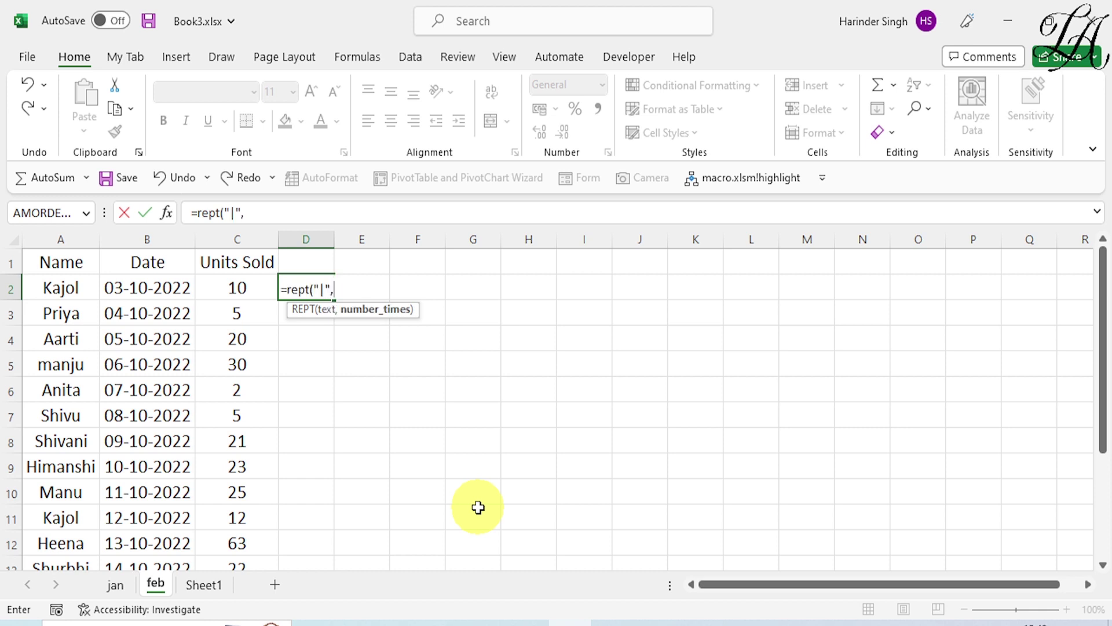
{"action": "left_click", "coordinate": [259, 286]}
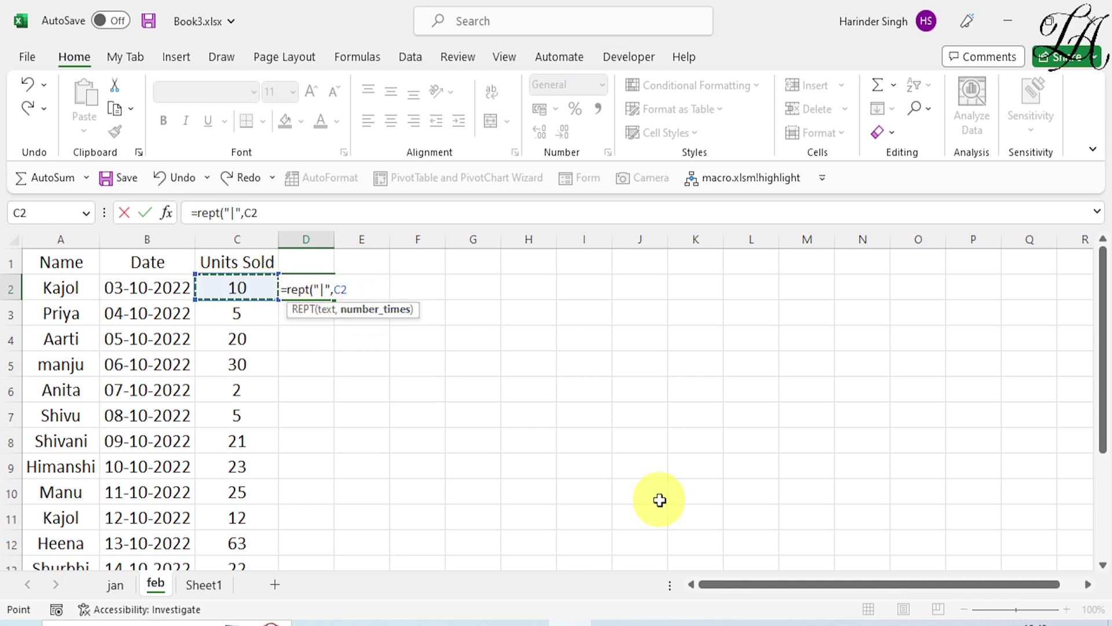
{"action": "type", "text": ")"}
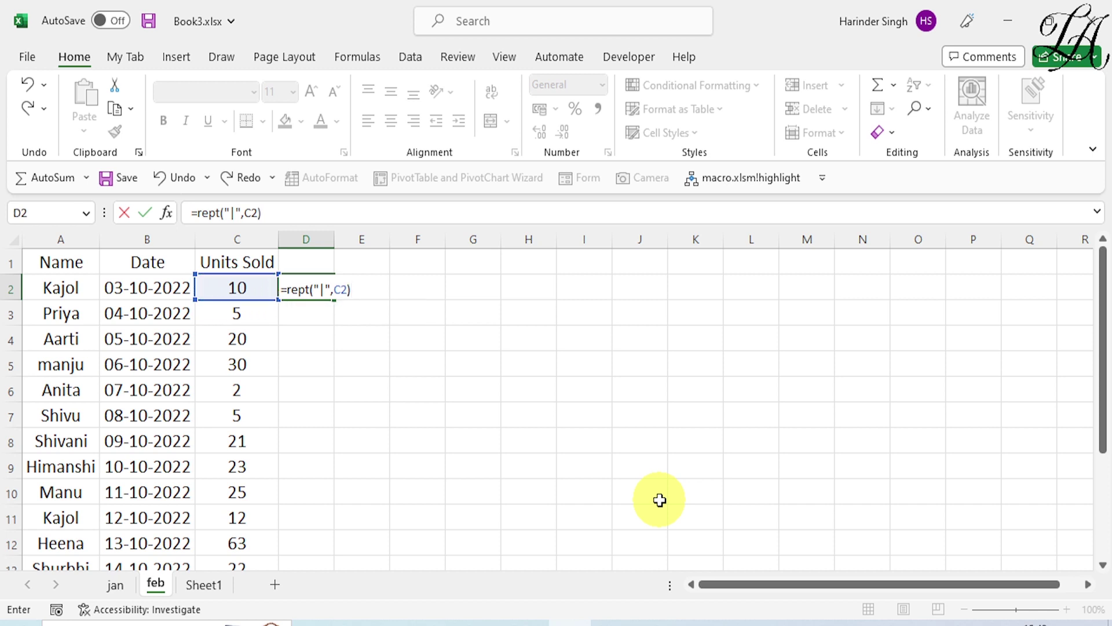
{"action": "key", "text": "Return"}
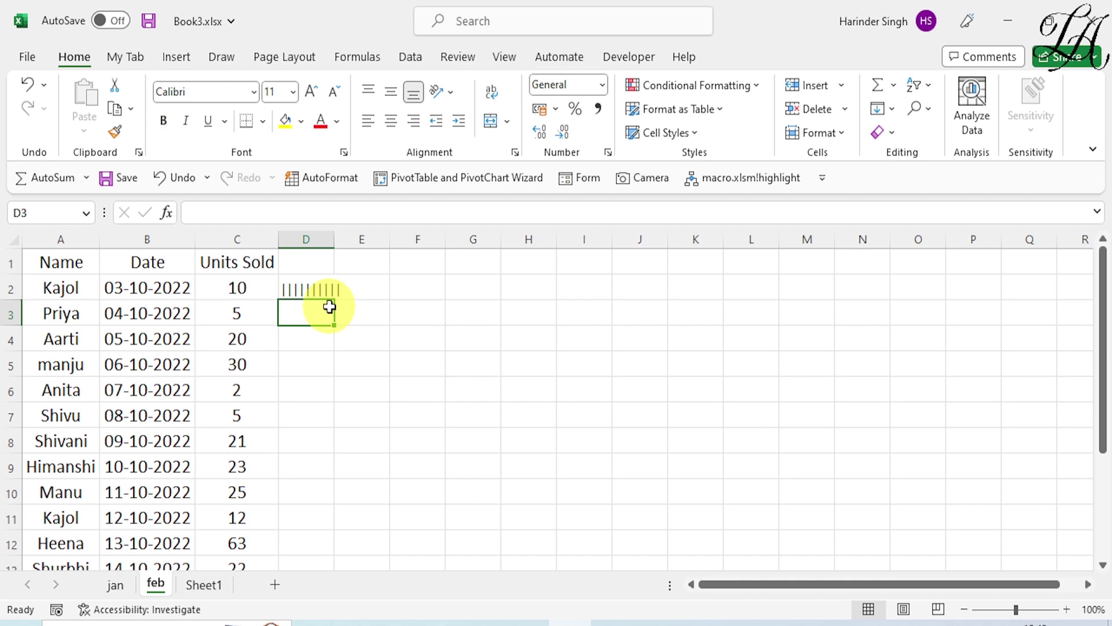
Fill the REPT formula from D2 down through D16, alongside every Units Sold value
{"action": "scroll", "coordinate": [329, 307], "scroll_direction": "down", "scroll_amount": 2}
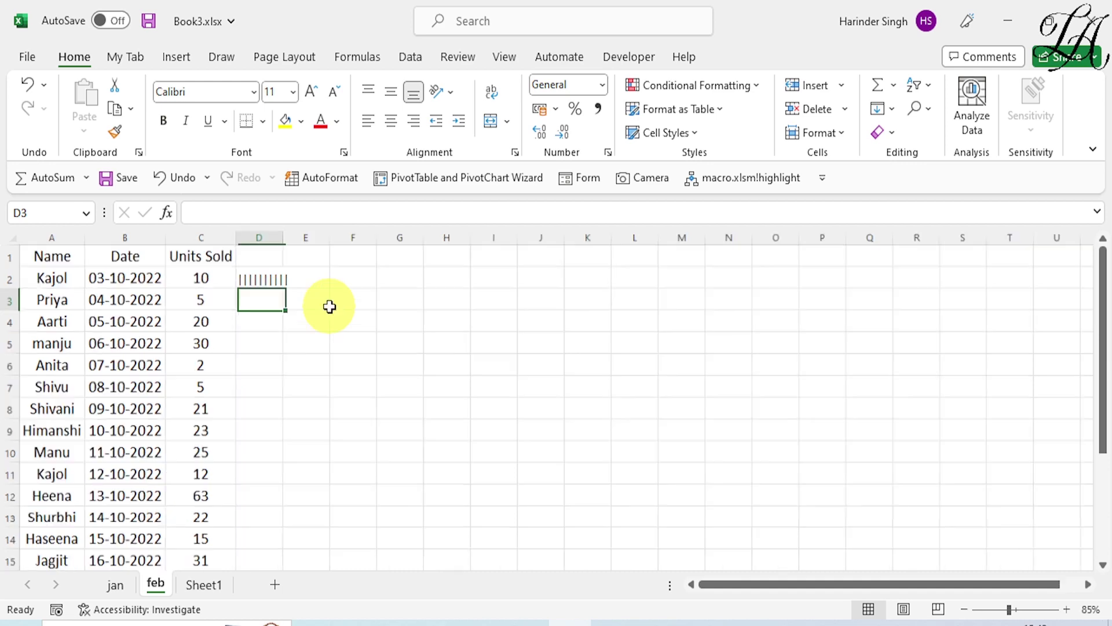
{"action": "scroll", "coordinate": [330, 307], "scroll_direction": "up", "scroll_amount": 2}
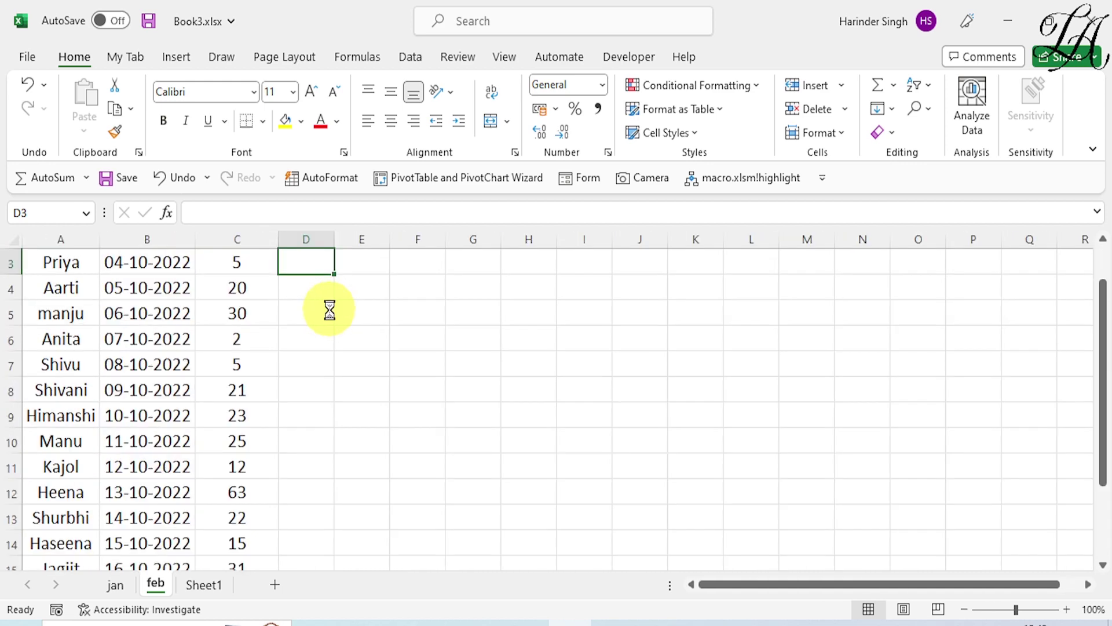
{"action": "scroll", "coordinate": [621, 380], "scroll_direction": "up", "scroll_amount": 1}
{"action": "scroll", "coordinate": [620, 380], "scroll_direction": "up", "scroll_amount": 1}
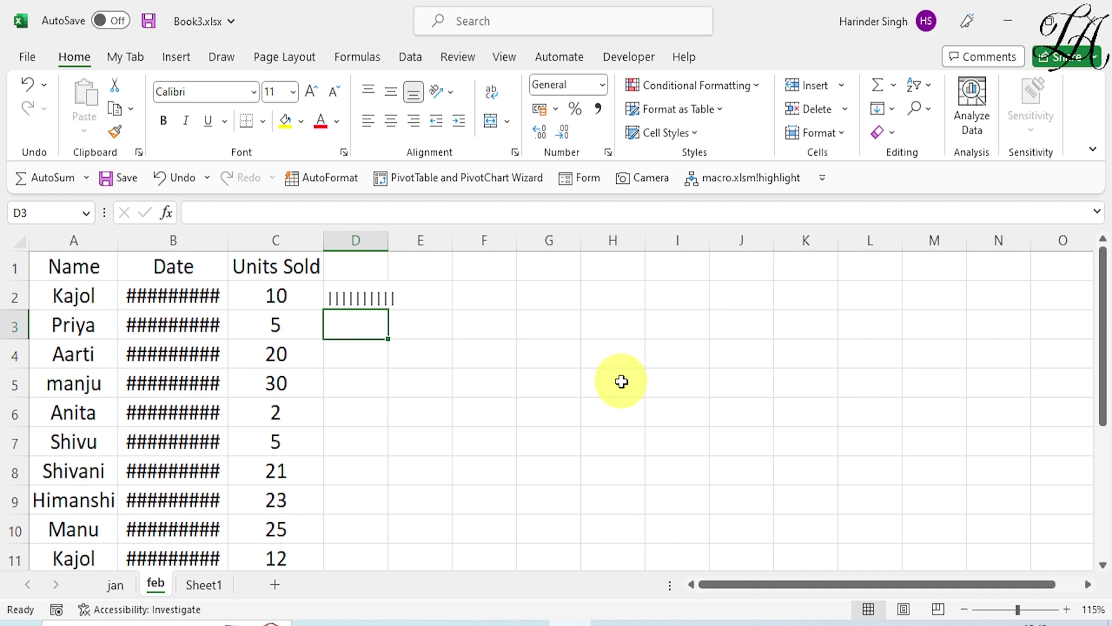
{"action": "left_click", "coordinate": [355, 295]}
{"action": "left_click_drag", "start_coordinate": [390, 311], "coordinate": [373, 561]}
{"action": "scroll", "coordinate": [491, 417], "scroll_direction": "down", "scroll_amount": 2}
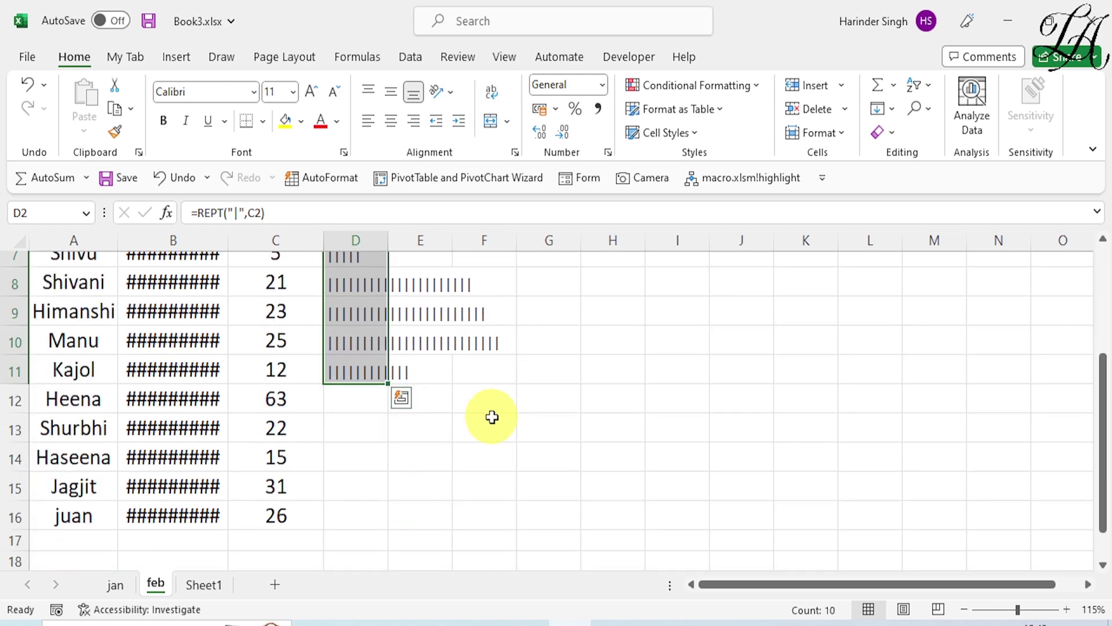
{"action": "left_click_drag", "start_coordinate": [386, 382], "coordinate": [392, 524]}
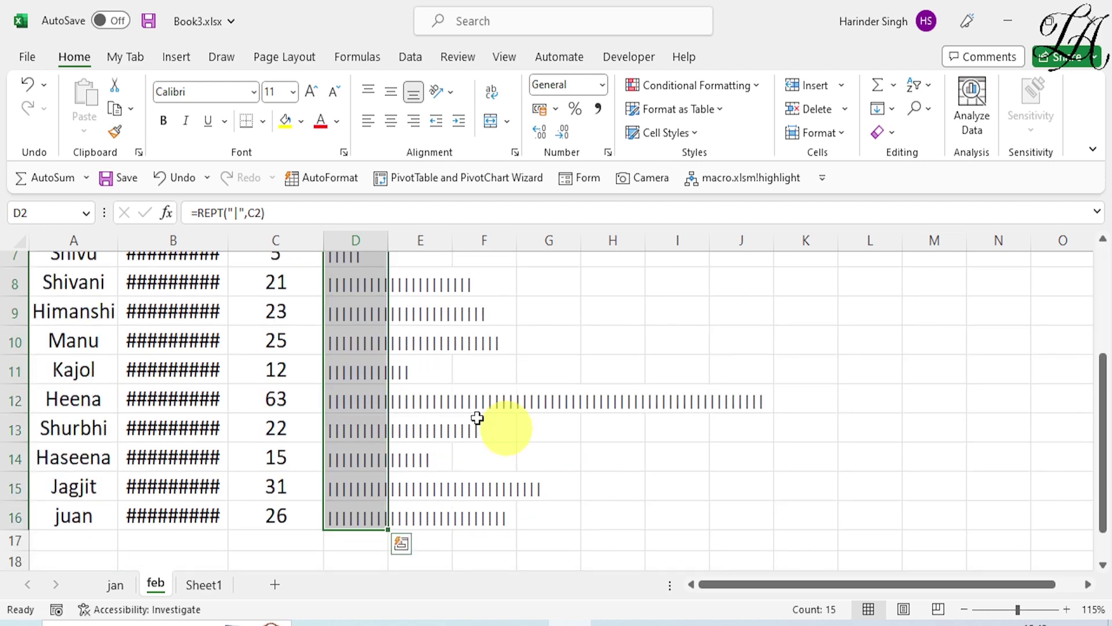
Autofit the widths of the Date column B and the REPT column D to their contents
{"action": "double_click", "coordinate": [230, 239]}
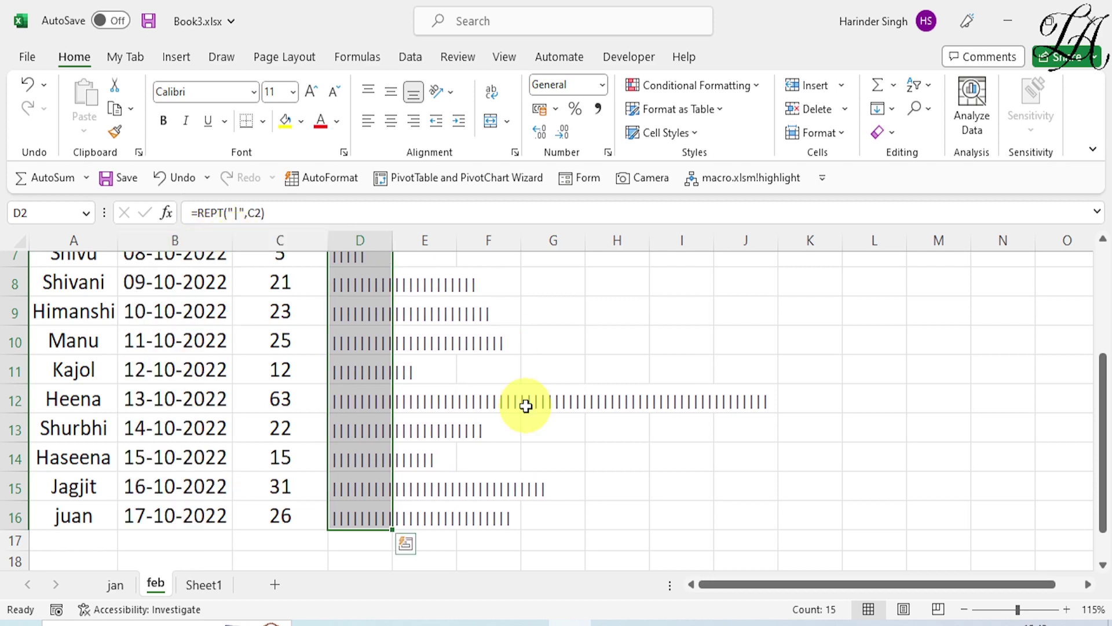
{"action": "scroll", "coordinate": [525, 407], "scroll_direction": "up", "scroll_amount": 2}
{"action": "double_click", "coordinate": [392, 240]}
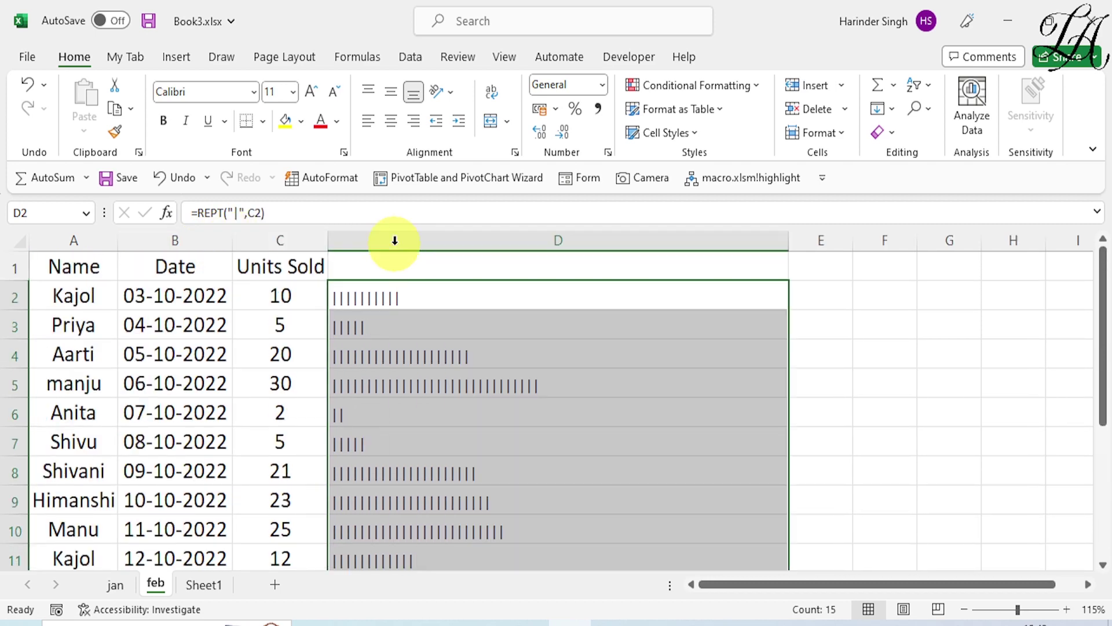
{"action": "scroll", "coordinate": [751, 417], "scroll_direction": "down", "scroll_amount": 3}
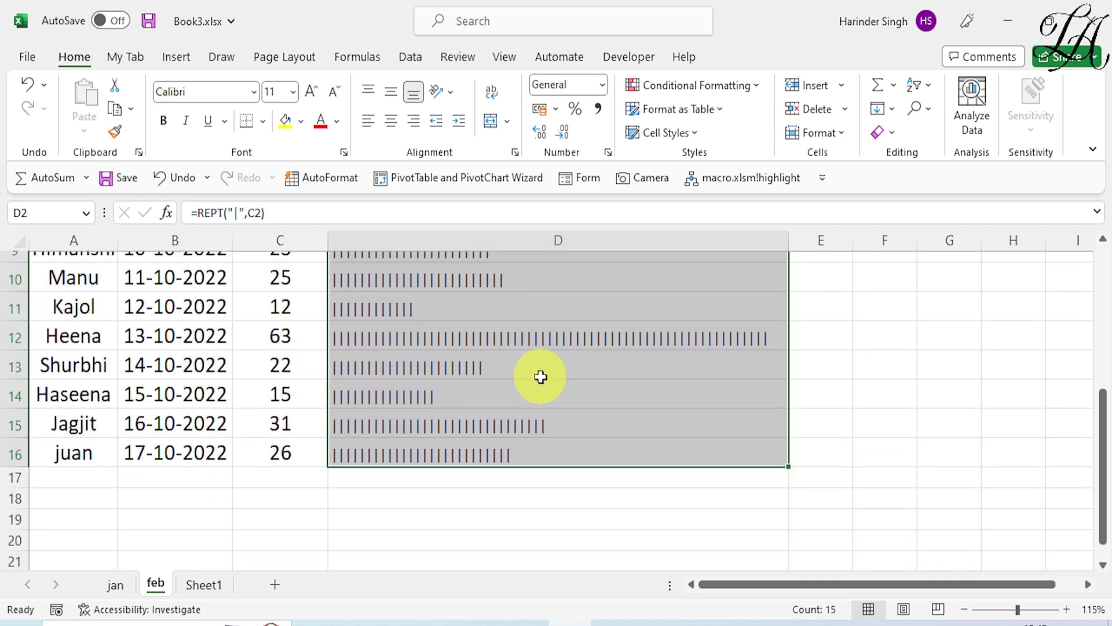
{"action": "scroll", "coordinate": [540, 377], "scroll_direction": "up", "scroll_amount": 3}
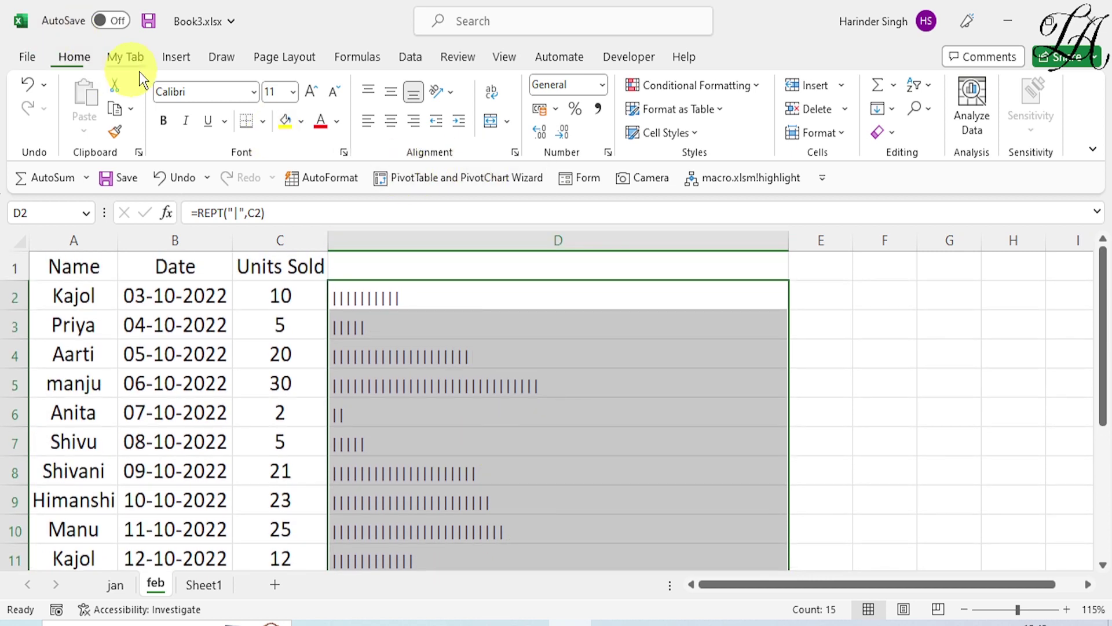
Change the font of the REPT results in D2:D16 to Stencil and check the resulting bars
{"action": "left_click", "coordinate": [197, 92]}
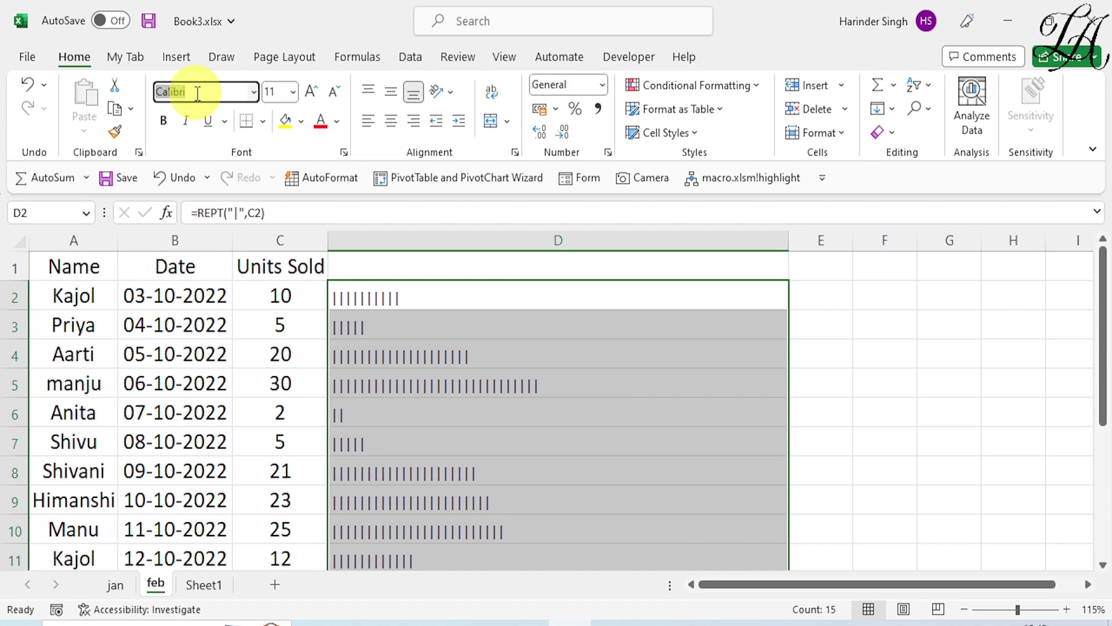
{"action": "type", "text": "Stencil"}
{"action": "key", "text": "Return"}
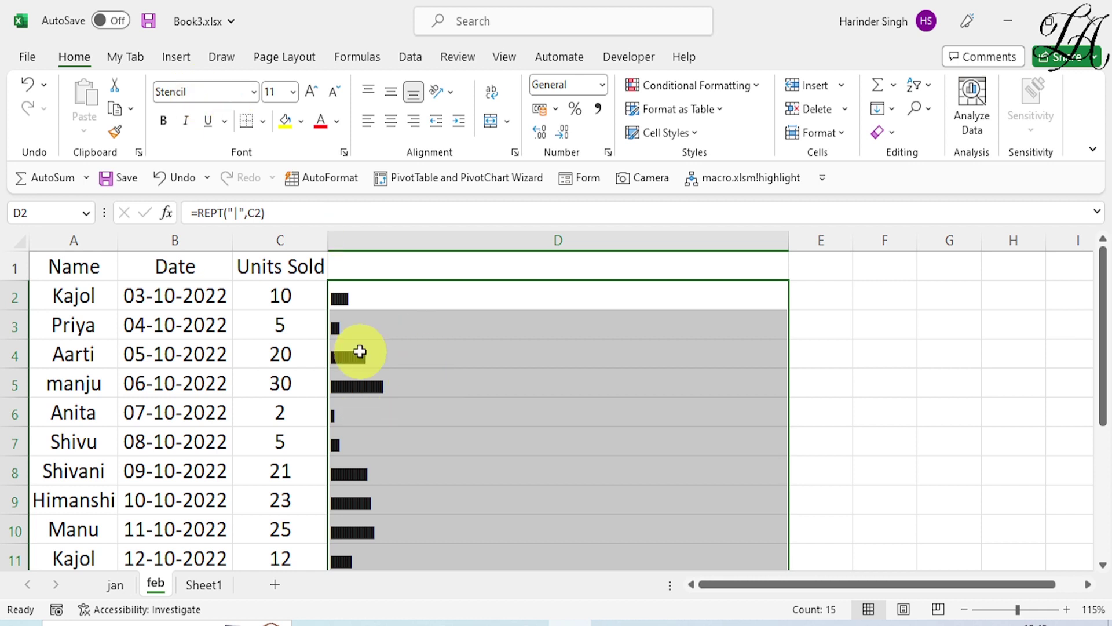
{"action": "scroll", "coordinate": [359, 371], "scroll_direction": "down", "scroll_amount": 2}
{"action": "scroll", "coordinate": [422, 485], "scroll_direction": "down", "scroll_amount": 1}
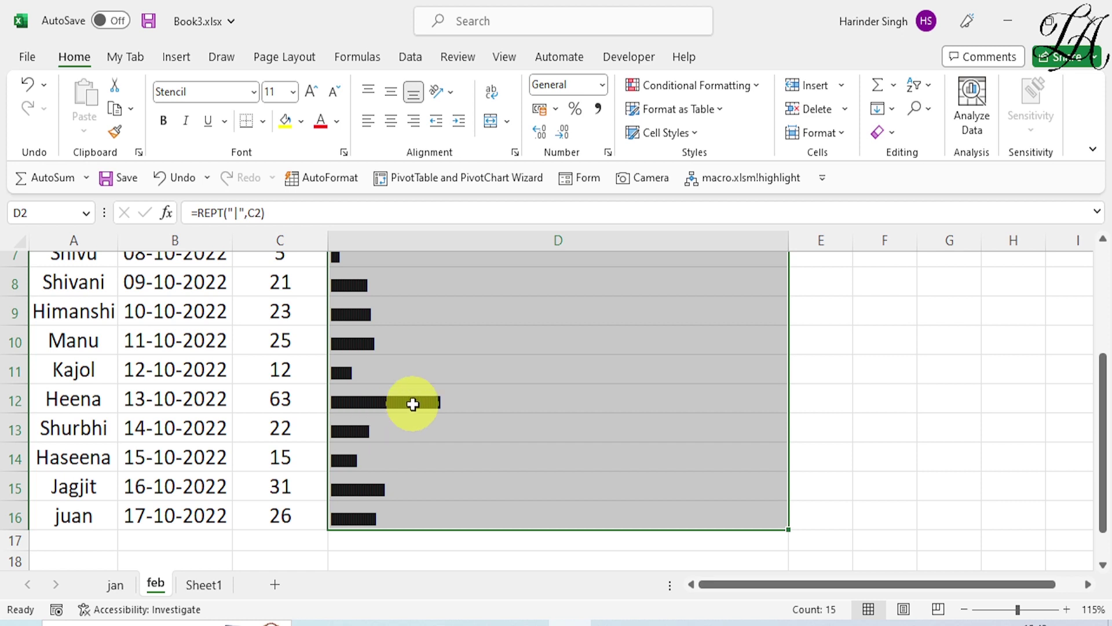
Color the bars in D2:D16 red and deselect the range to review them
{"action": "left_click", "coordinate": [321, 124]}
{"action": "scroll", "coordinate": [322, 125], "scroll_direction": "up", "scroll_amount": 2}
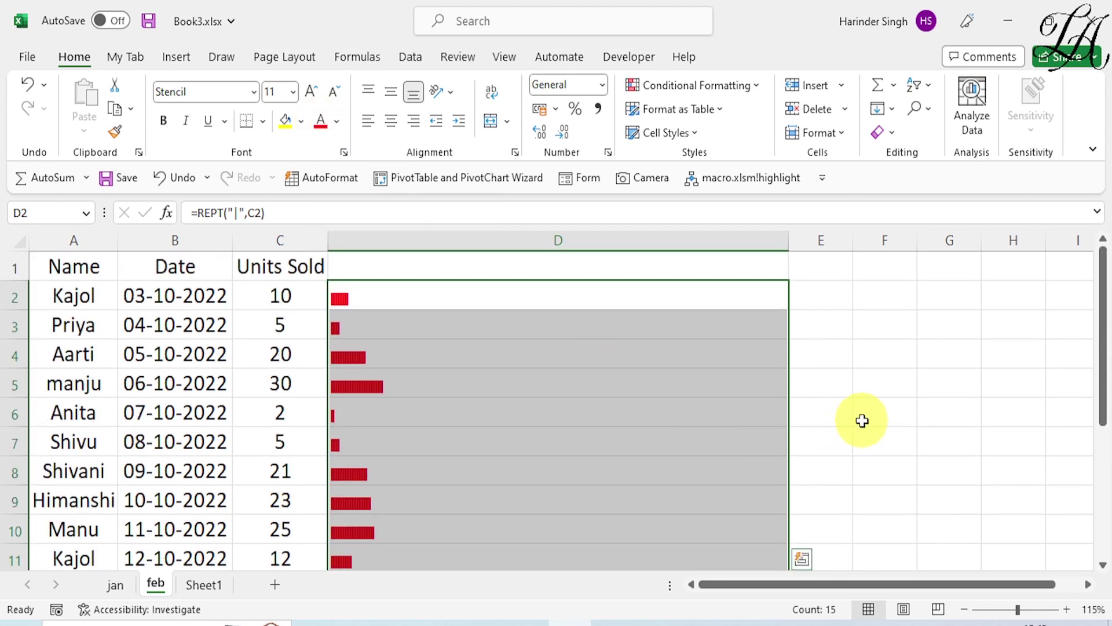
{"action": "left_click", "coordinate": [863, 417]}
{"action": "scroll", "coordinate": [400, 428], "scroll_direction": "down", "scroll_amount": 4}
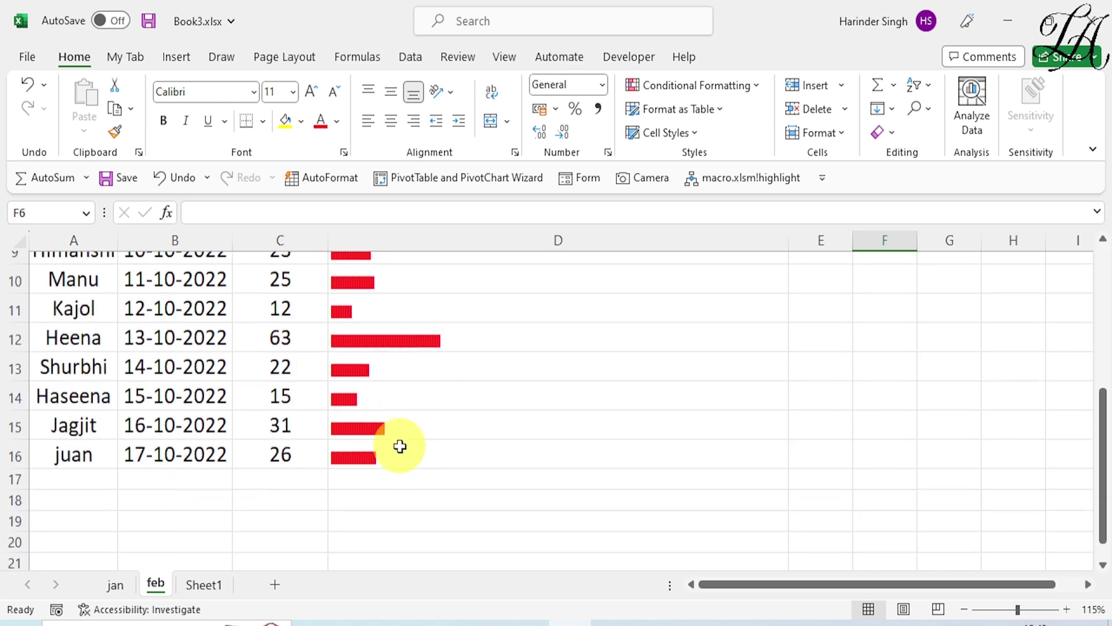
{"action": "scroll", "coordinate": [400, 449], "scroll_direction": "up", "scroll_amount": 3}
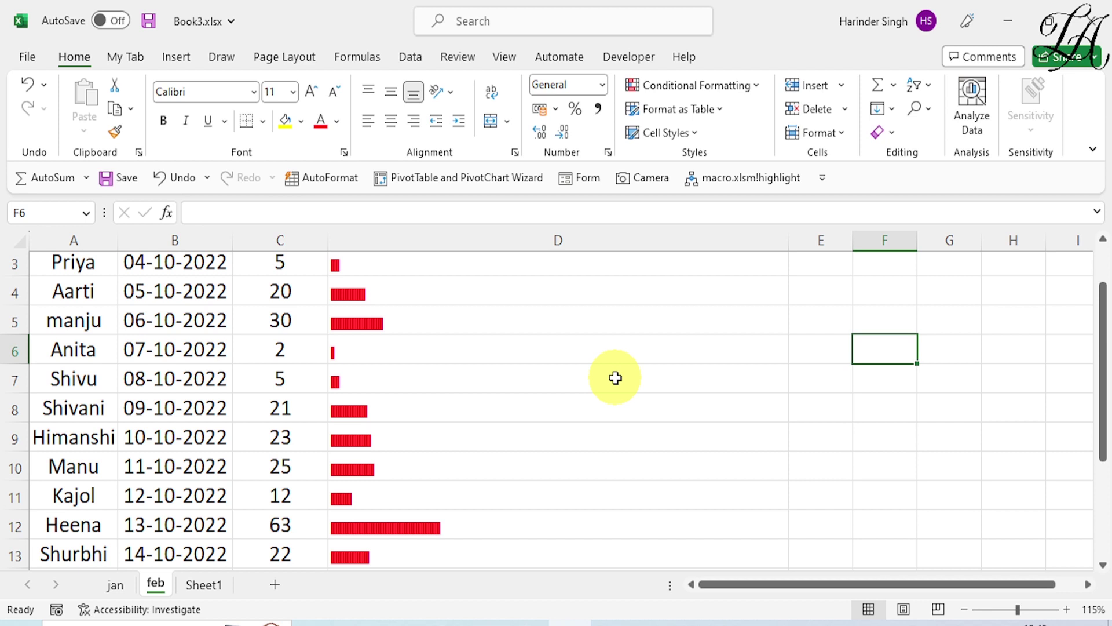
{"action": "scroll", "coordinate": [366, 307], "scroll_direction": "up", "scroll_amount": 1}
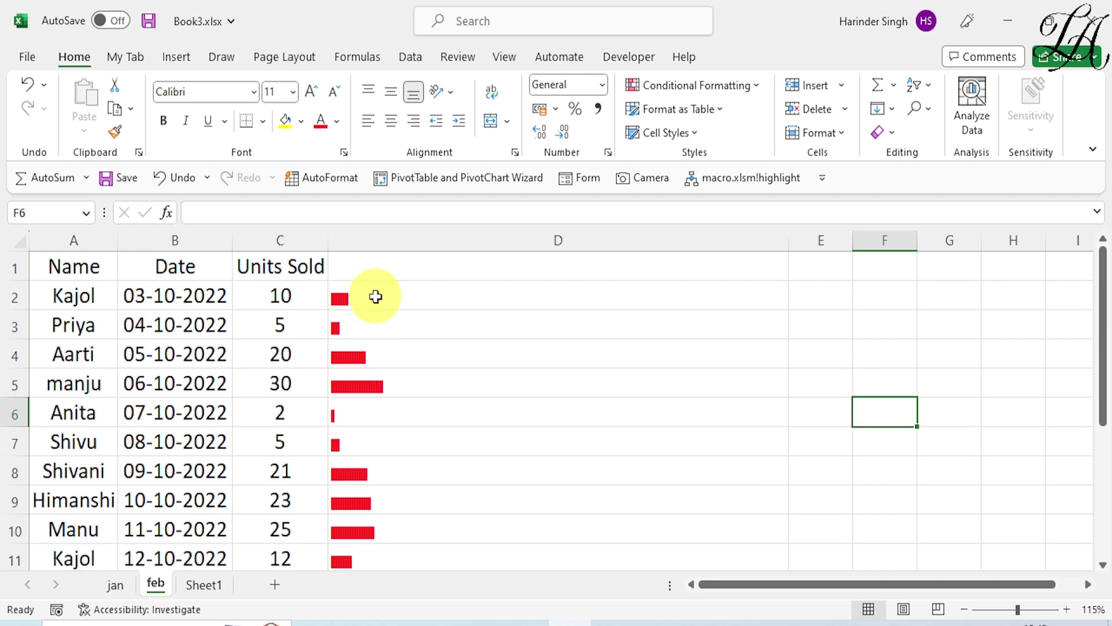
For D2:D16, start a new conditional formatting rule that uses a formula to determine which cells to format
{"action": "left_click_drag", "start_coordinate": [376, 296], "coordinate": [736, 517]}
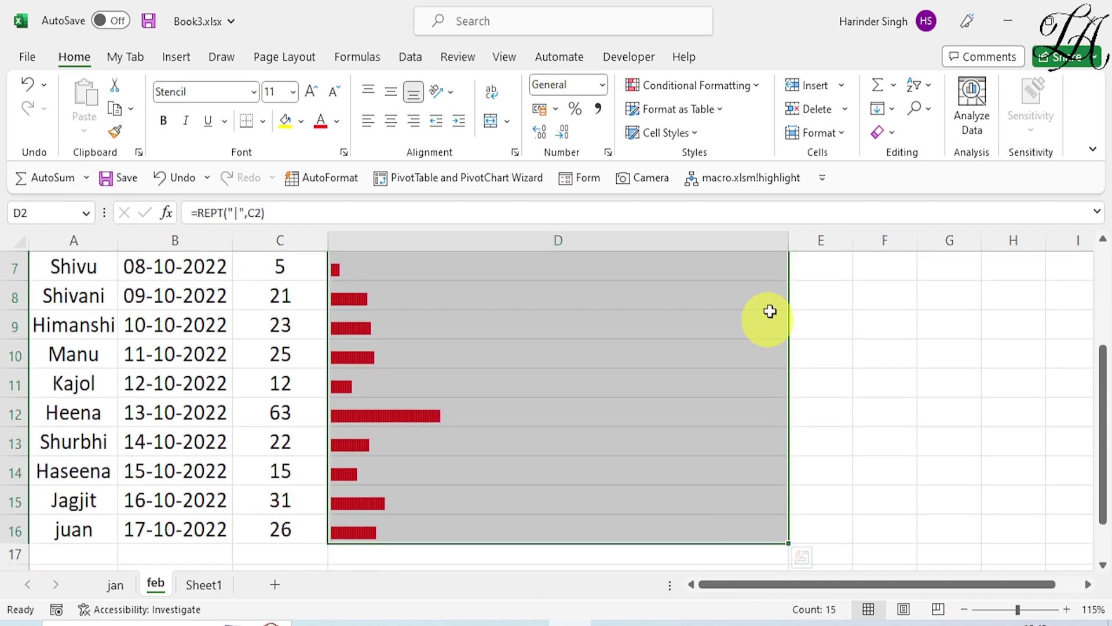
{"action": "left_click", "coordinate": [755, 89]}
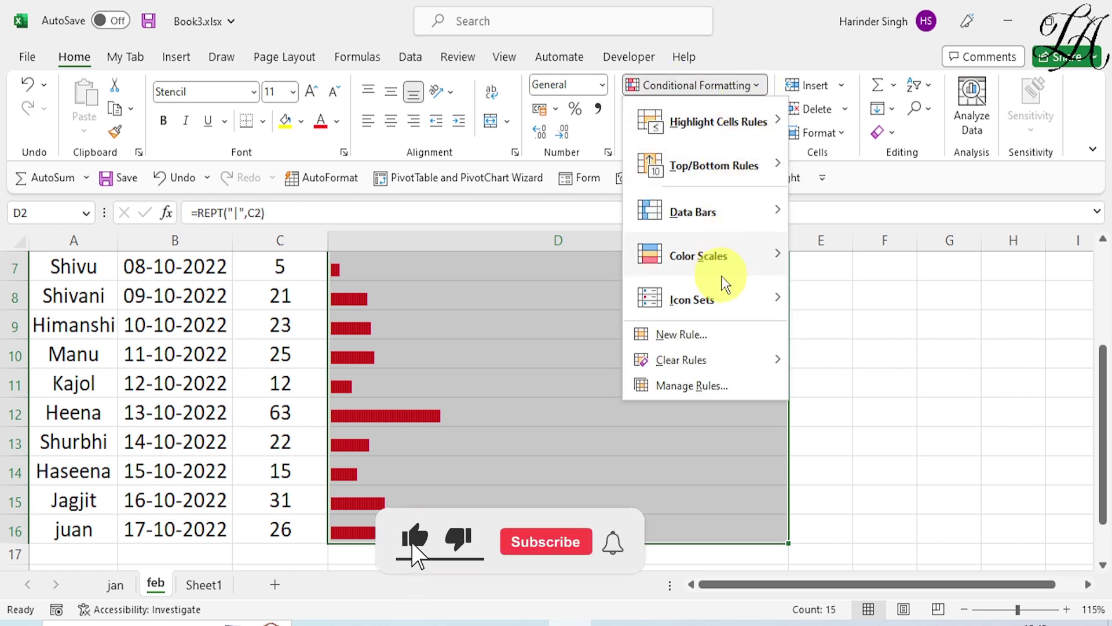
{"action": "left_click", "coordinate": [703, 343]}
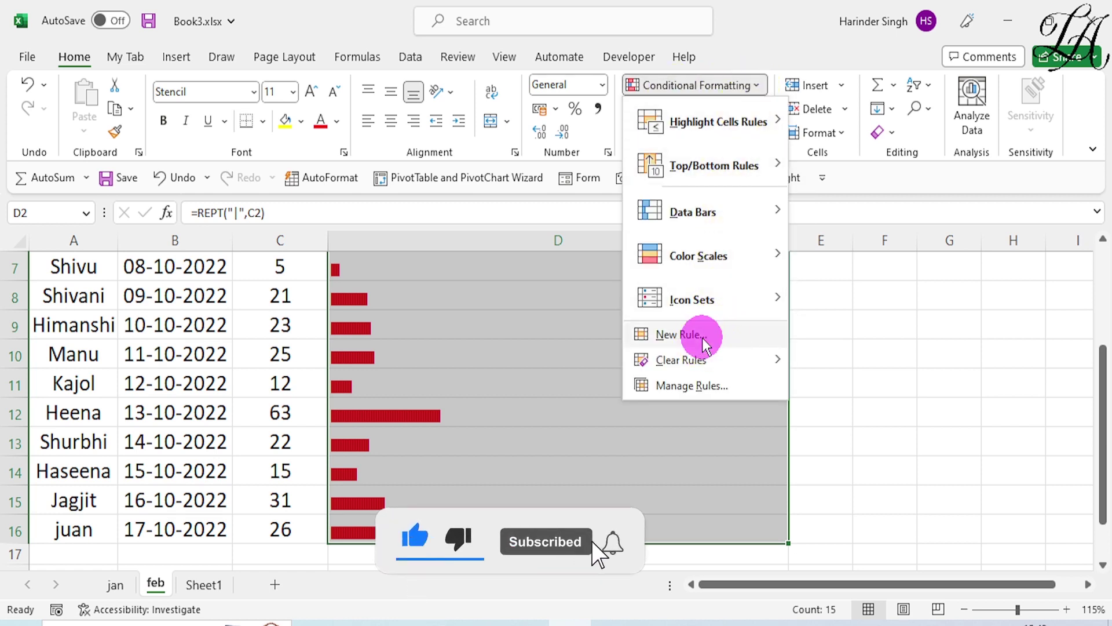
{"action": "left_click", "coordinate": [434, 352]}
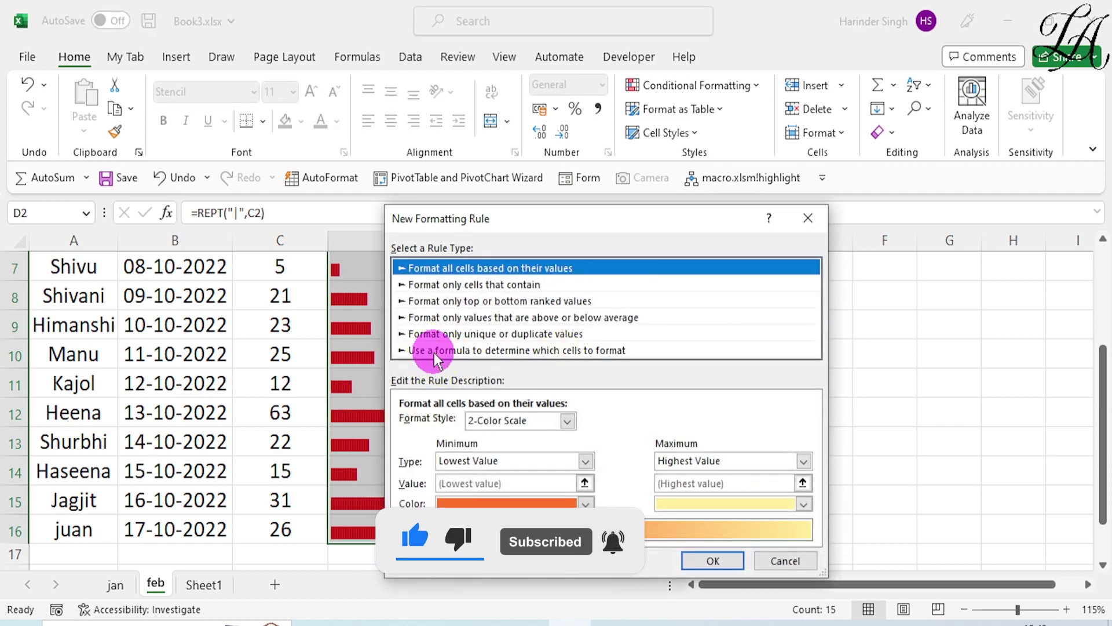
{"action": "left_click", "coordinate": [455, 425]}
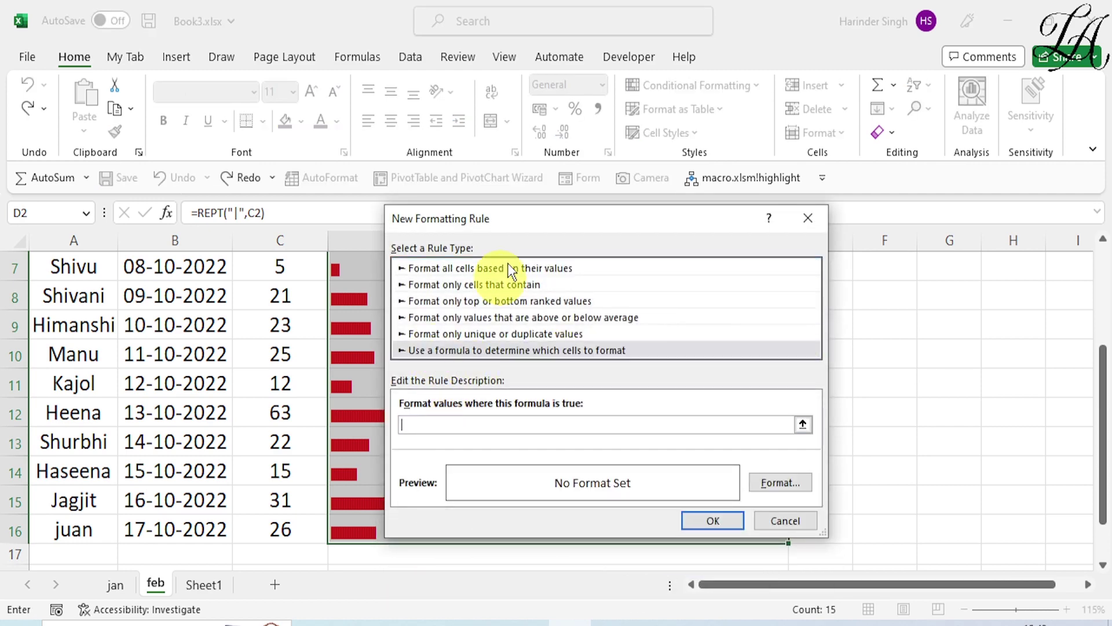
{"action": "left_click_drag", "start_coordinate": [530, 220], "coordinate": [634, 210]}
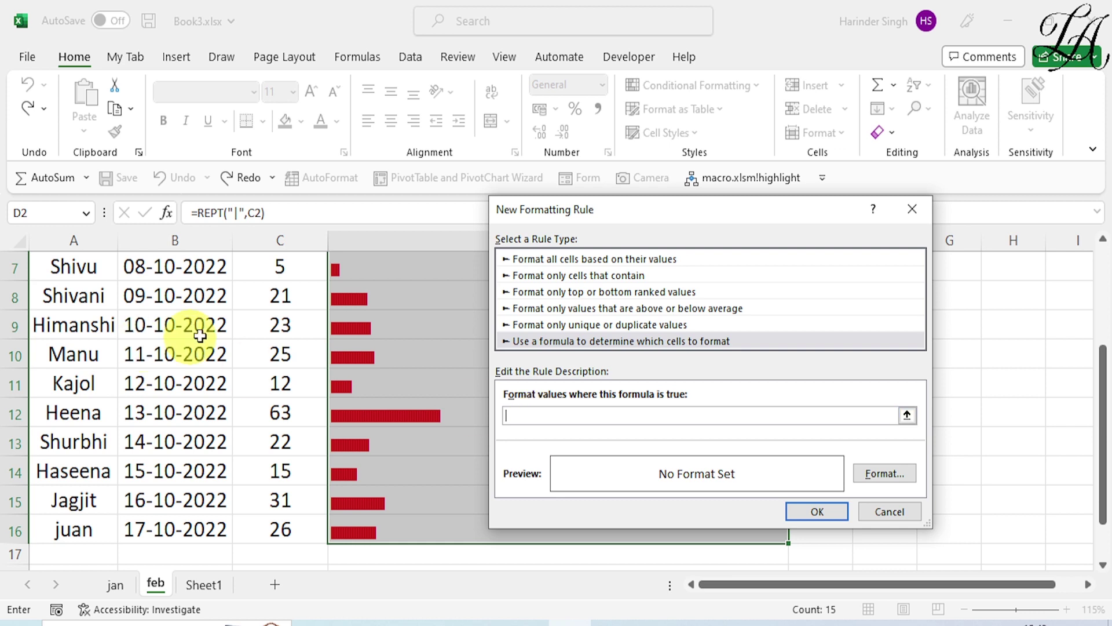
Enter =$C2>=25 as the formula of the new conditional formatting rule for the bars
{"action": "scroll", "coordinate": [275, 325], "scroll_direction": "up", "scroll_amount": 2}
{"action": "left_click", "coordinate": [295, 303]}
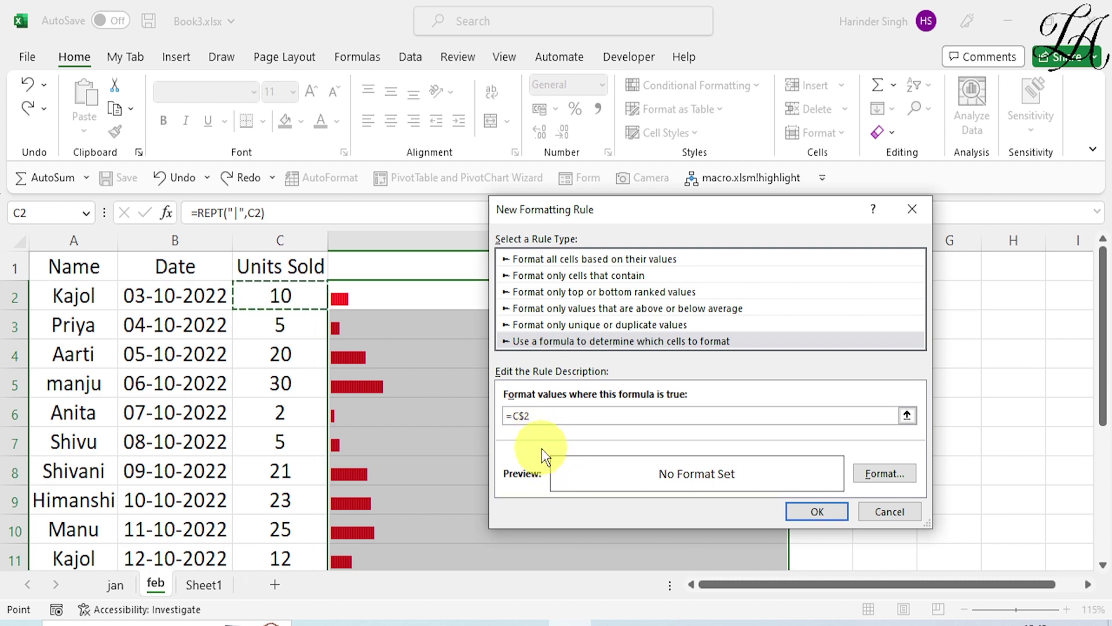
{"action": "key", "text": "F4"}
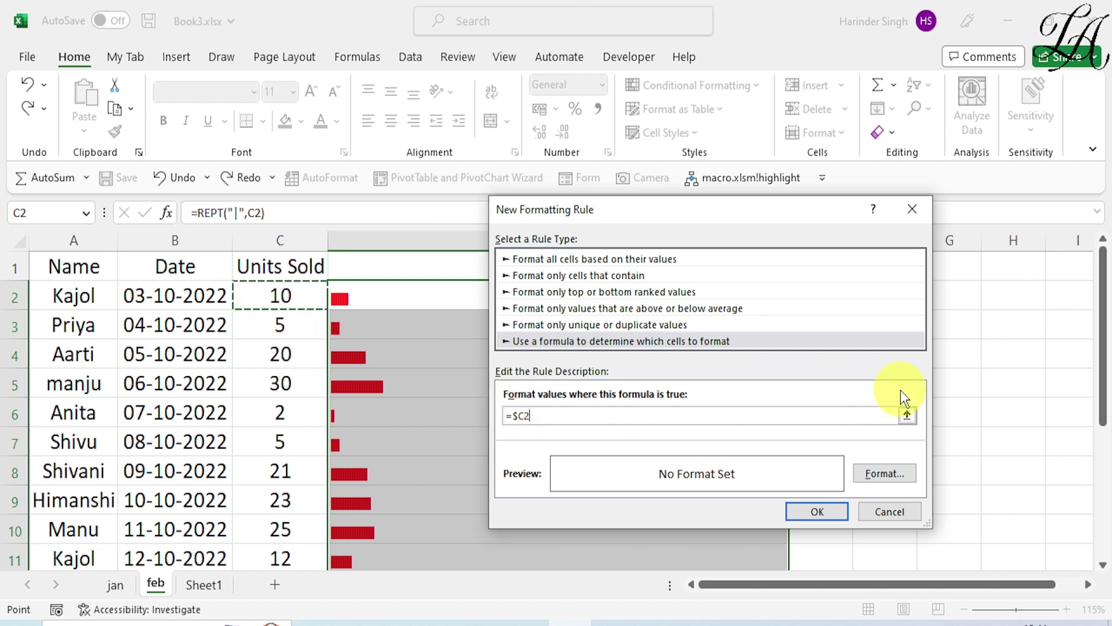
{"action": "type", "text": ">"}
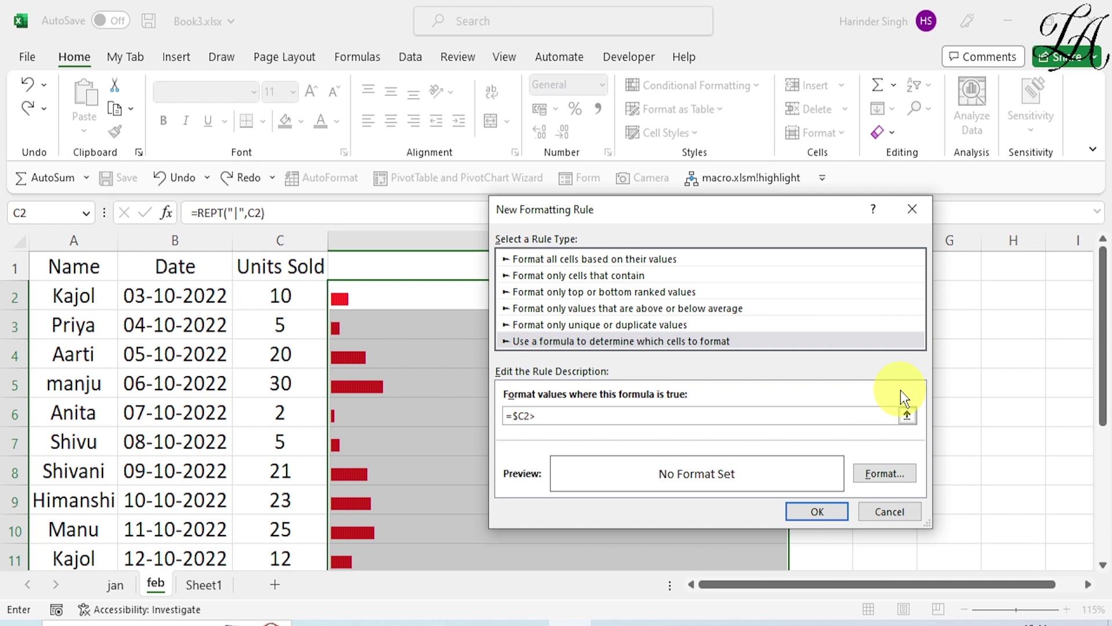
{"action": "type", "text": "=25"}
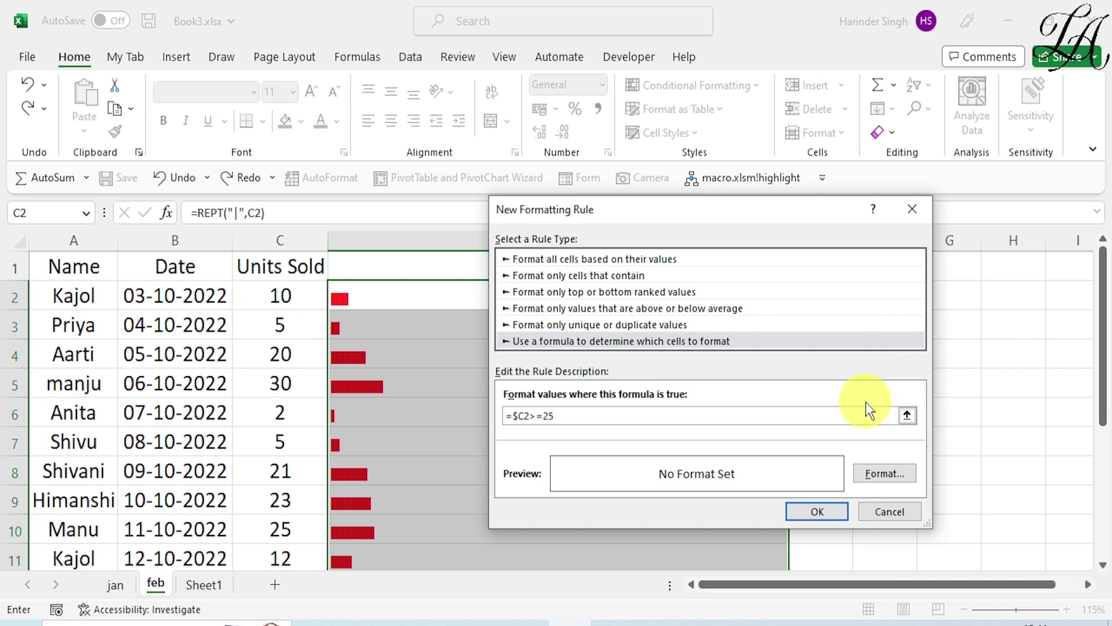
Give the rule a blue font color and apply it to the bars in D2:D16
{"action": "left_click", "coordinate": [892, 475]}
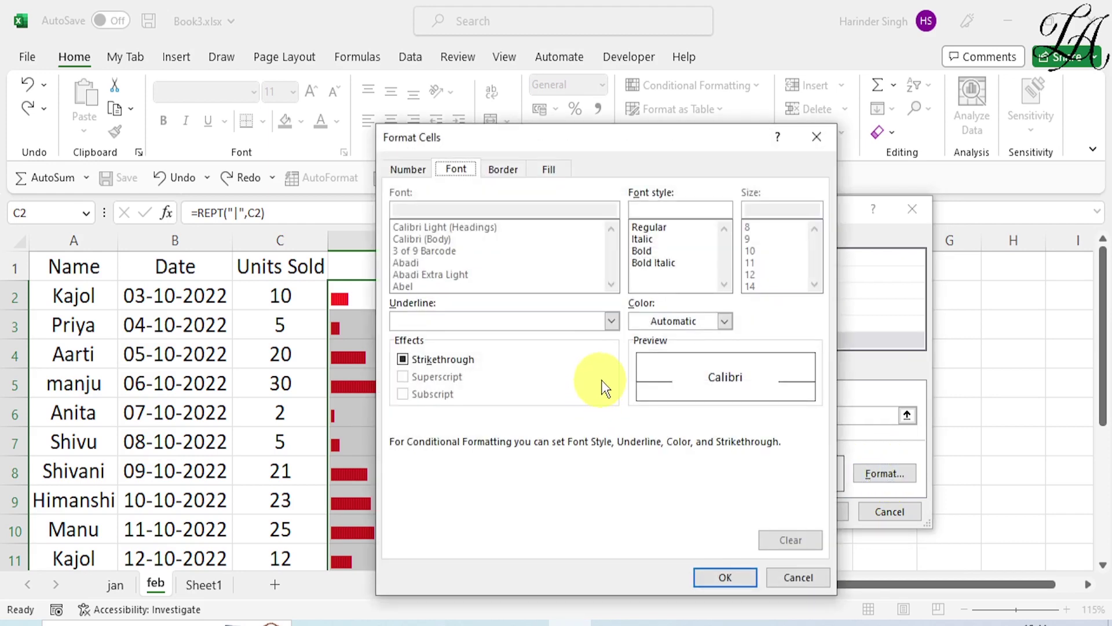
{"action": "left_click", "coordinate": [724, 322]}
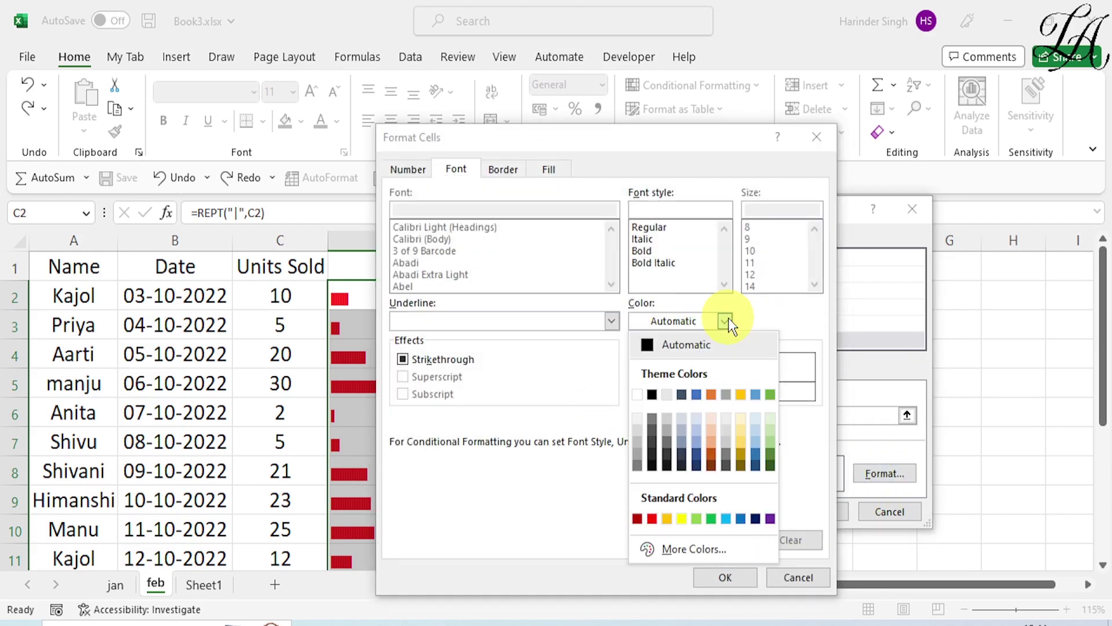
{"action": "left_click", "coordinate": [695, 396]}
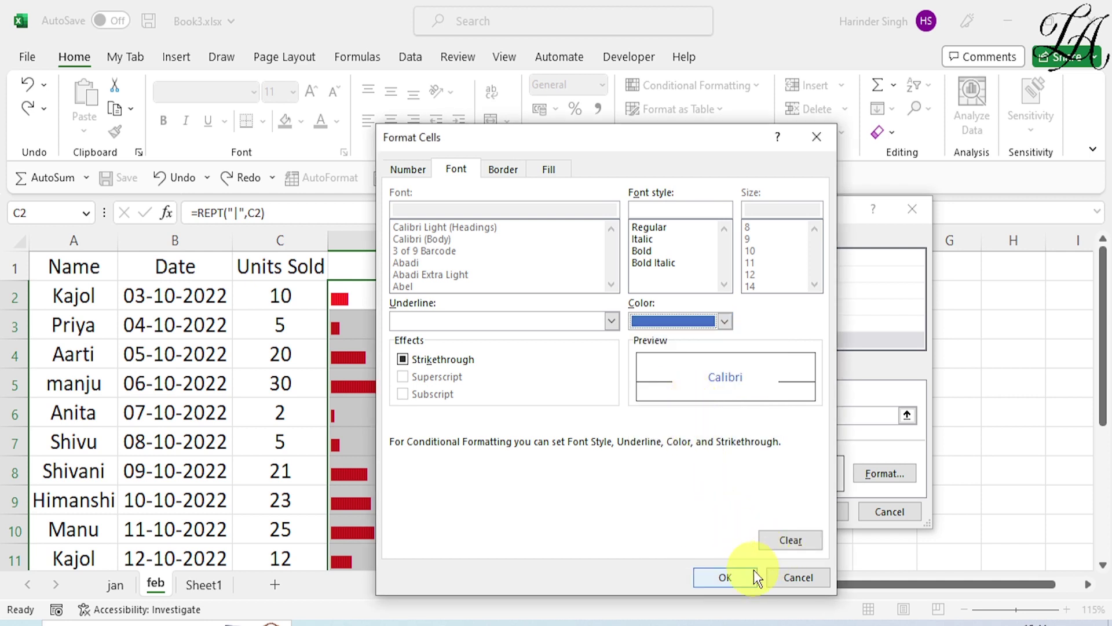
{"action": "left_click", "coordinate": [738, 579]}
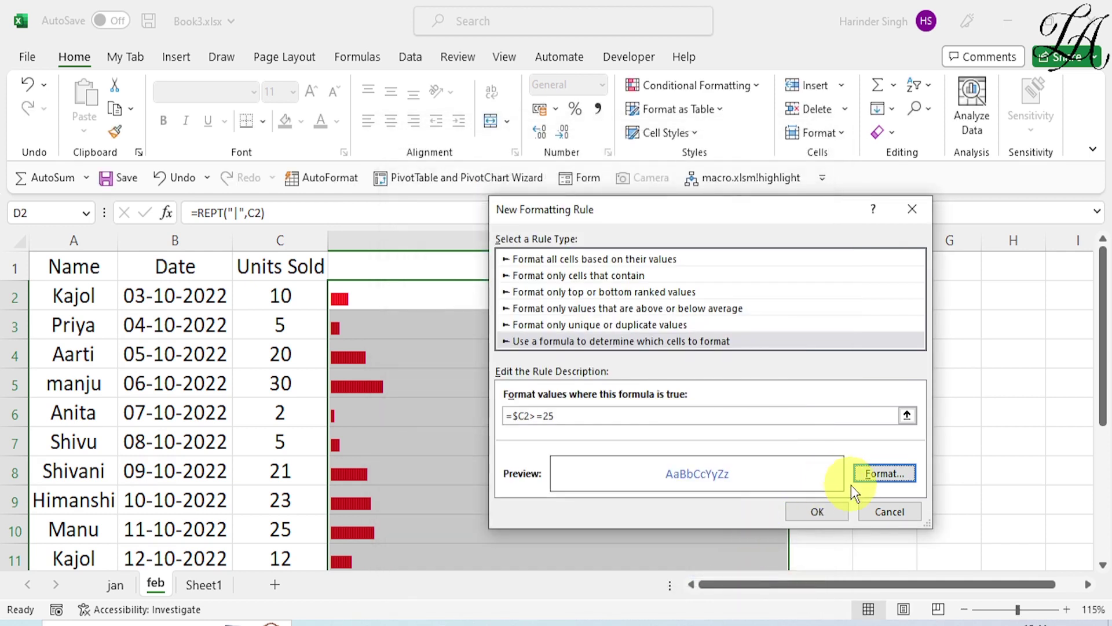
{"action": "left_click", "coordinate": [832, 509]}
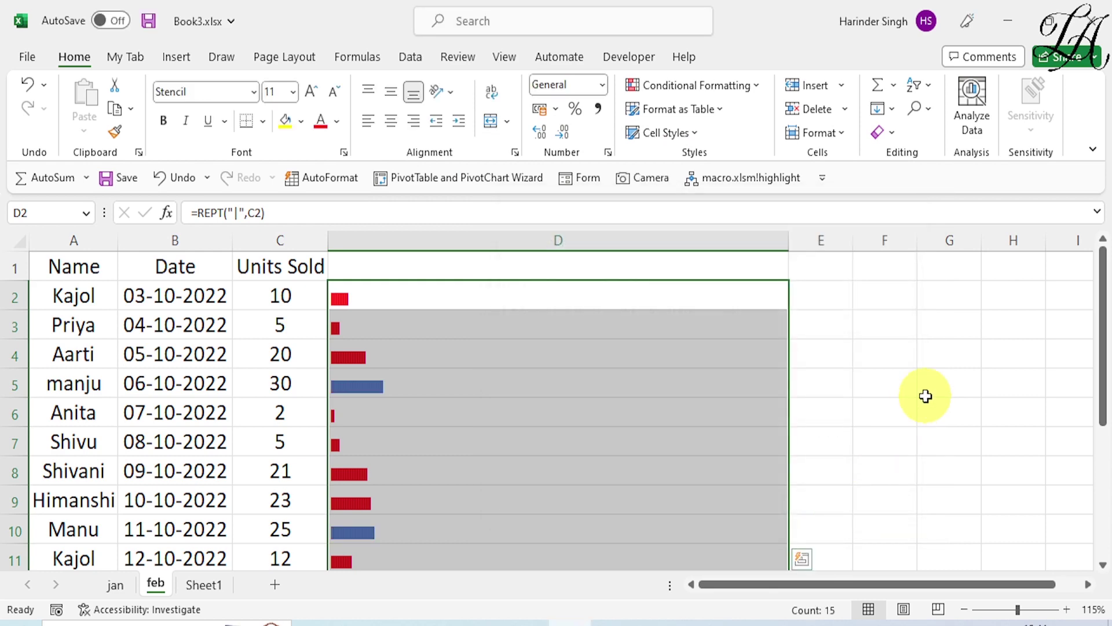
Deselect the range and compare the bar colors in column D with the Units Sold values on the feb sheet
{"action": "left_click", "coordinate": [925, 397]}
{"action": "scroll", "coordinate": [396, 419], "scroll_direction": "down", "scroll_amount": 1}
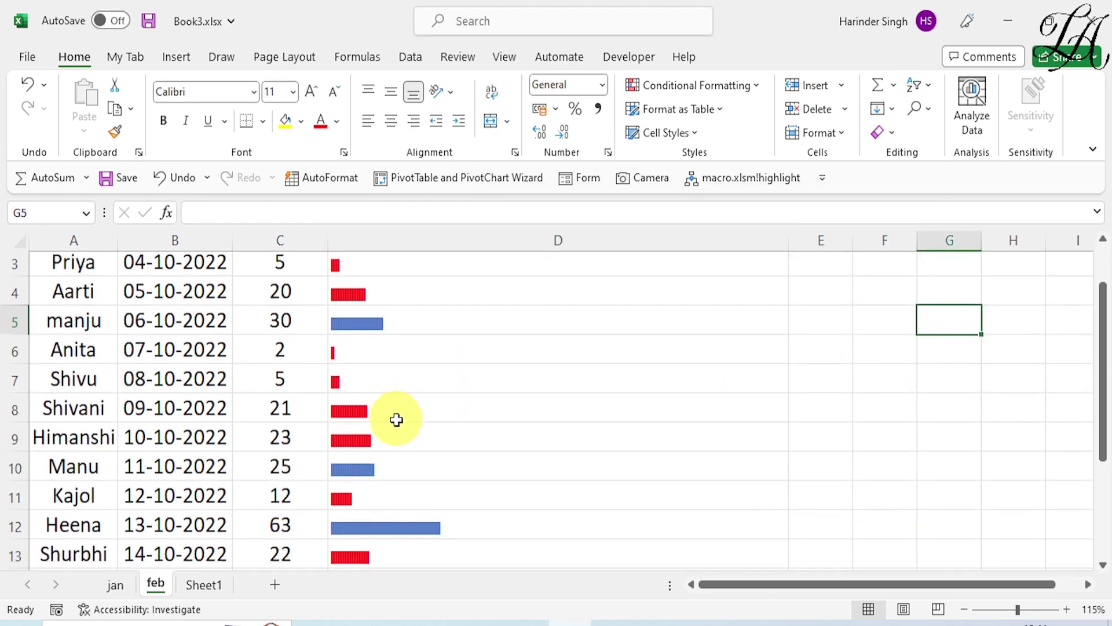
{"action": "scroll", "coordinate": [387, 471], "scroll_direction": "down", "scroll_amount": 2}
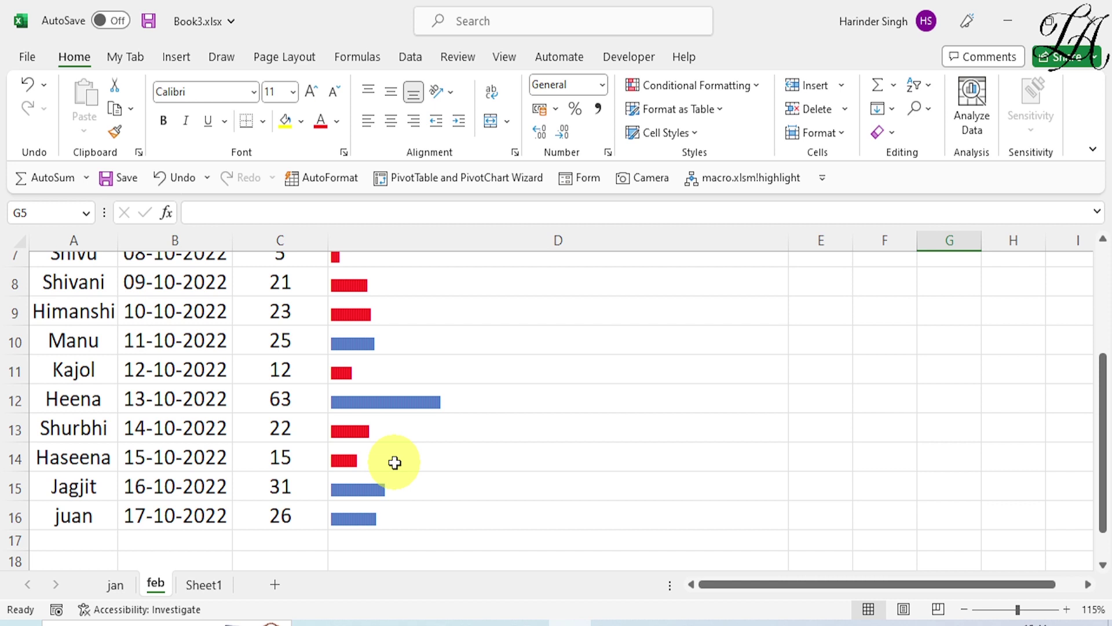
{"action": "scroll", "coordinate": [394, 462], "scroll_direction": "up", "scroll_amount": 1}
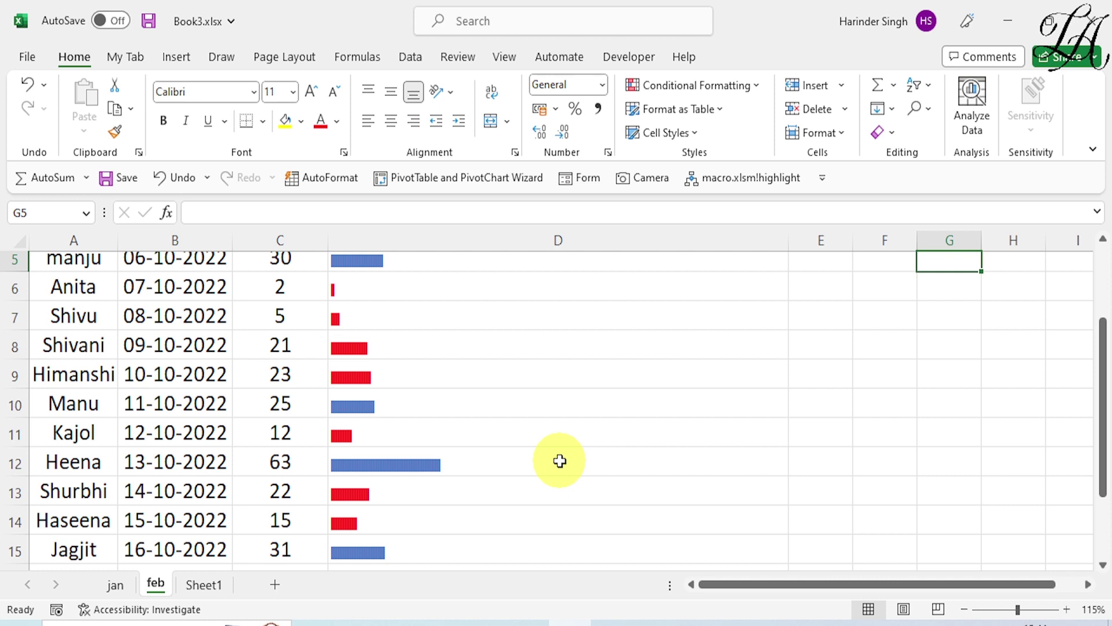
{"action": "left_click", "coordinate": [215, 585]}
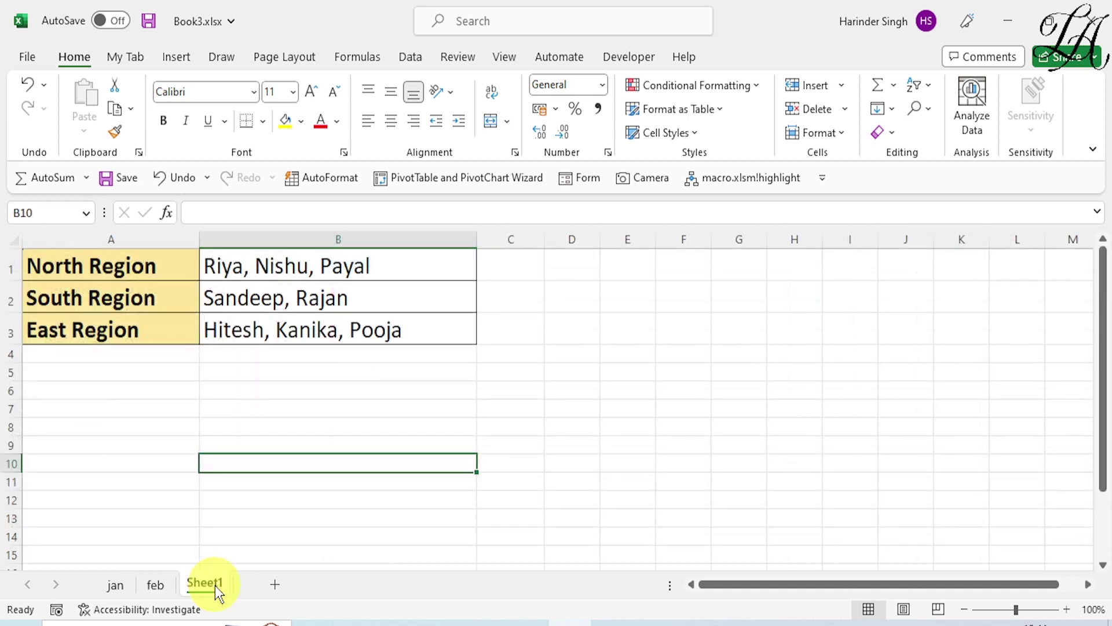
{"action": "left_click", "coordinate": [156, 586]}
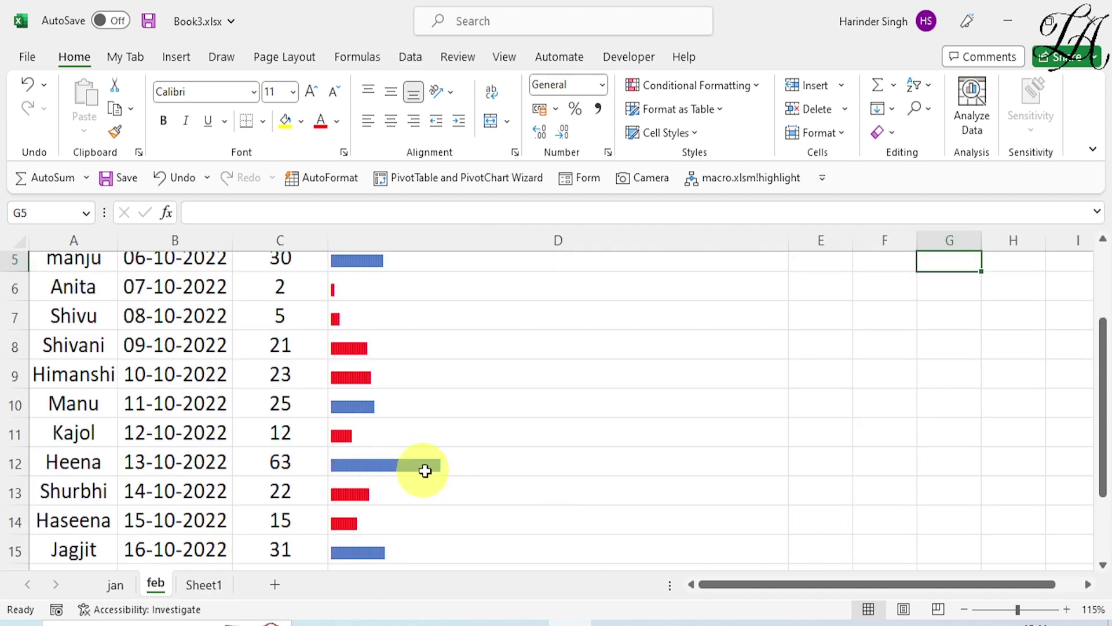
{"action": "scroll", "coordinate": [665, 459], "scroll_direction": "up", "scroll_amount": 2}
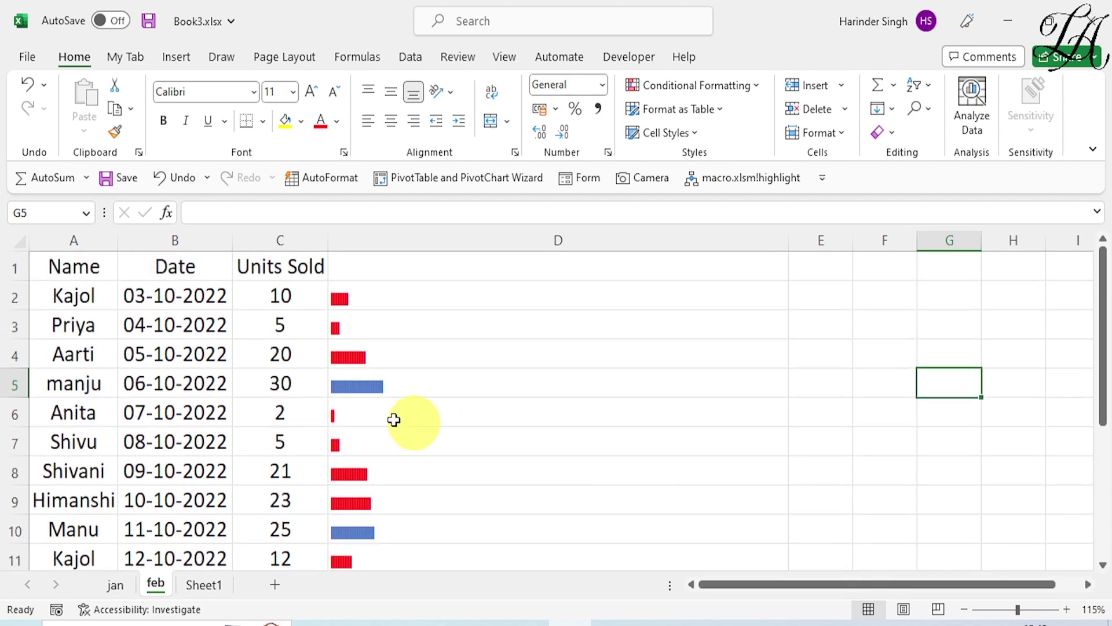
Delete column D with the REPT bars from the feb sheet and check the remaining table
{"action": "right_click", "coordinate": [450, 237]}
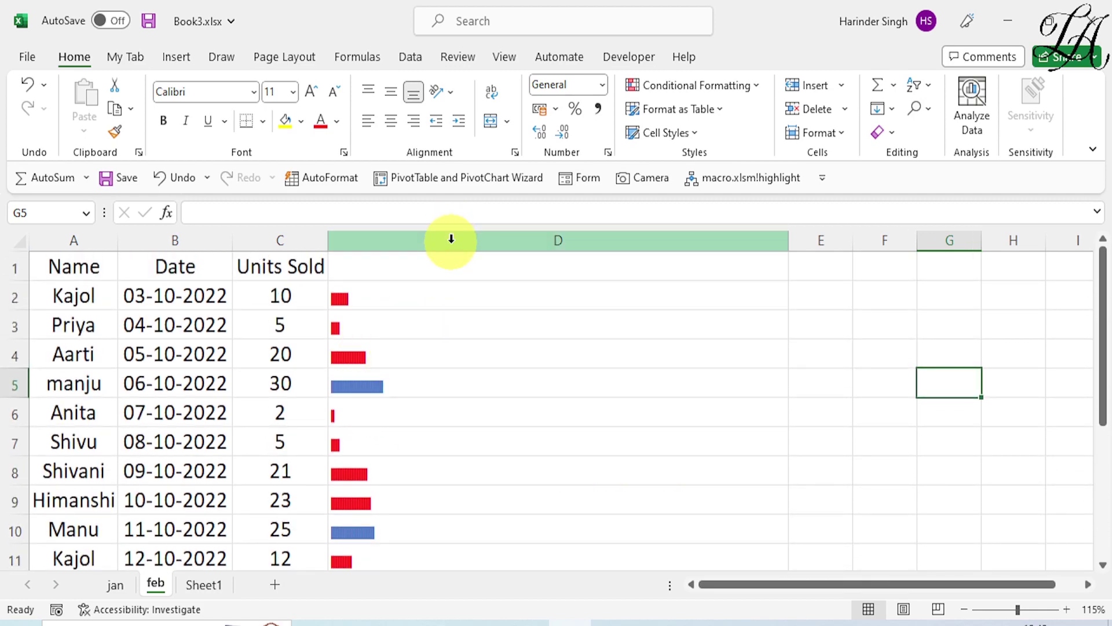
{"action": "left_click", "coordinate": [498, 452]}
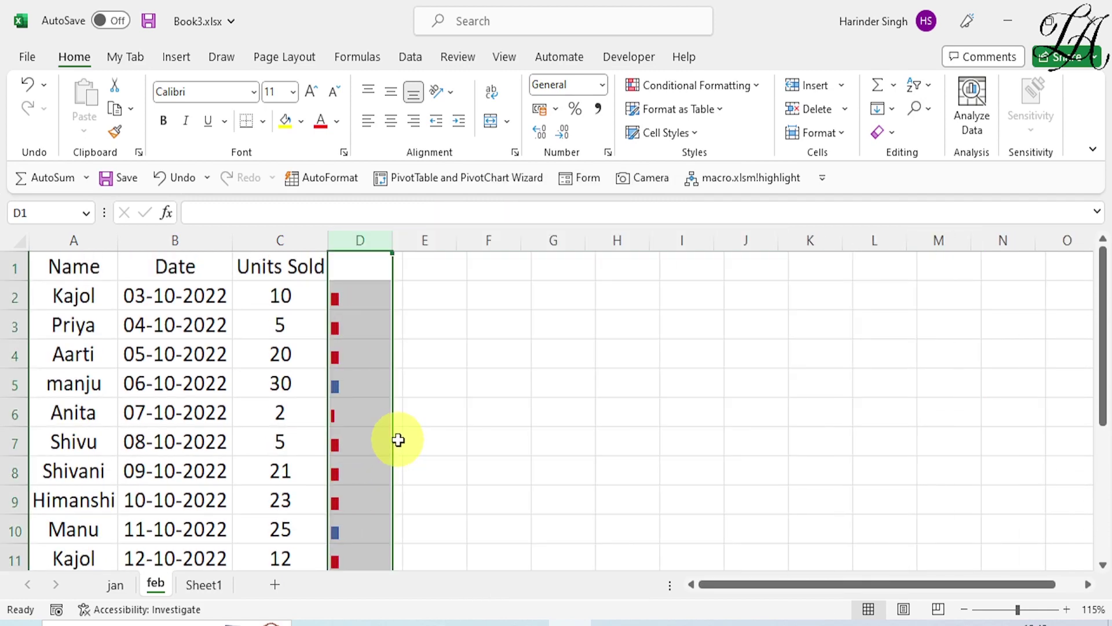
{"action": "scroll", "coordinate": [222, 325], "scroll_direction": "down", "scroll_amount": 1}
{"action": "scroll", "coordinate": [222, 326], "scroll_direction": "down", "scroll_amount": 4}
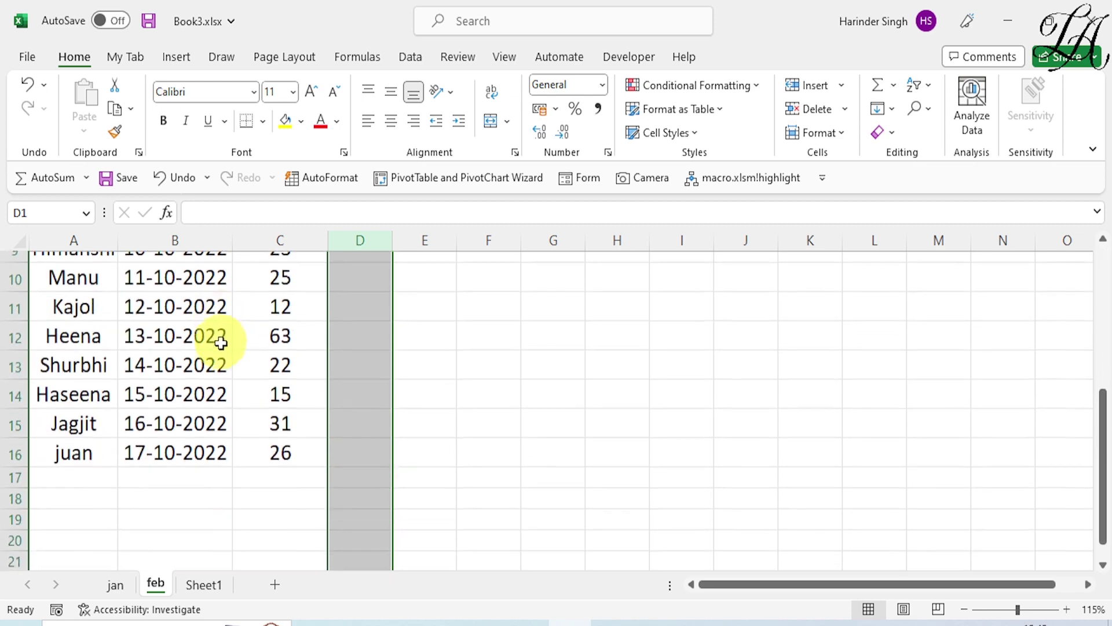
{"action": "scroll", "coordinate": [224, 342], "scroll_direction": "up", "scroll_amount": 4}
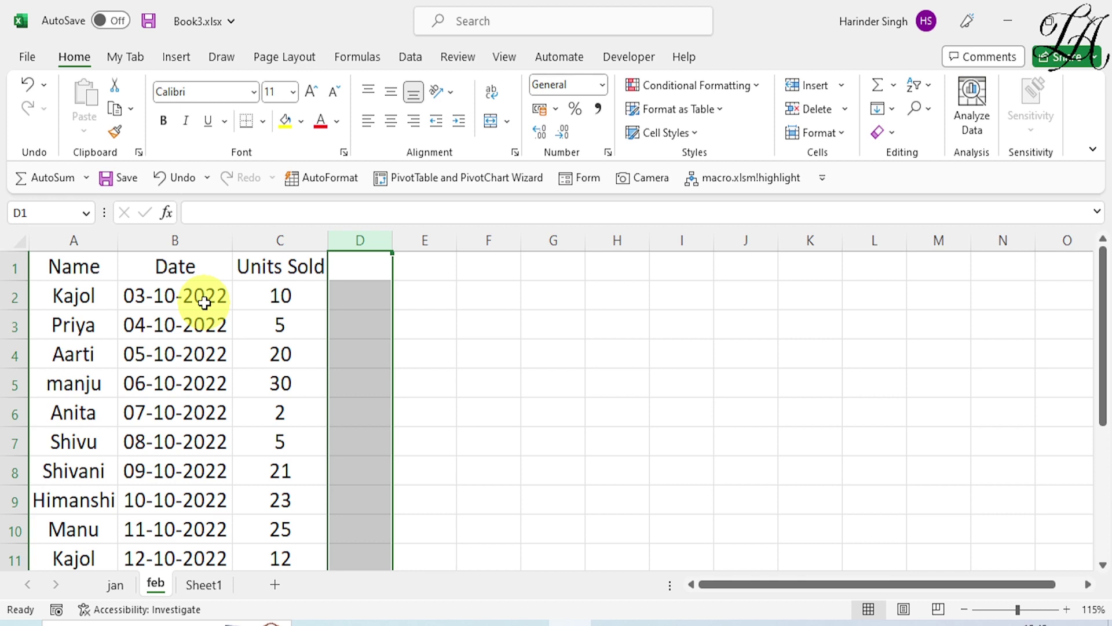
Enter =ROW() in D2 and fill it down to D16
{"action": "left_click", "coordinate": [173, 314]}
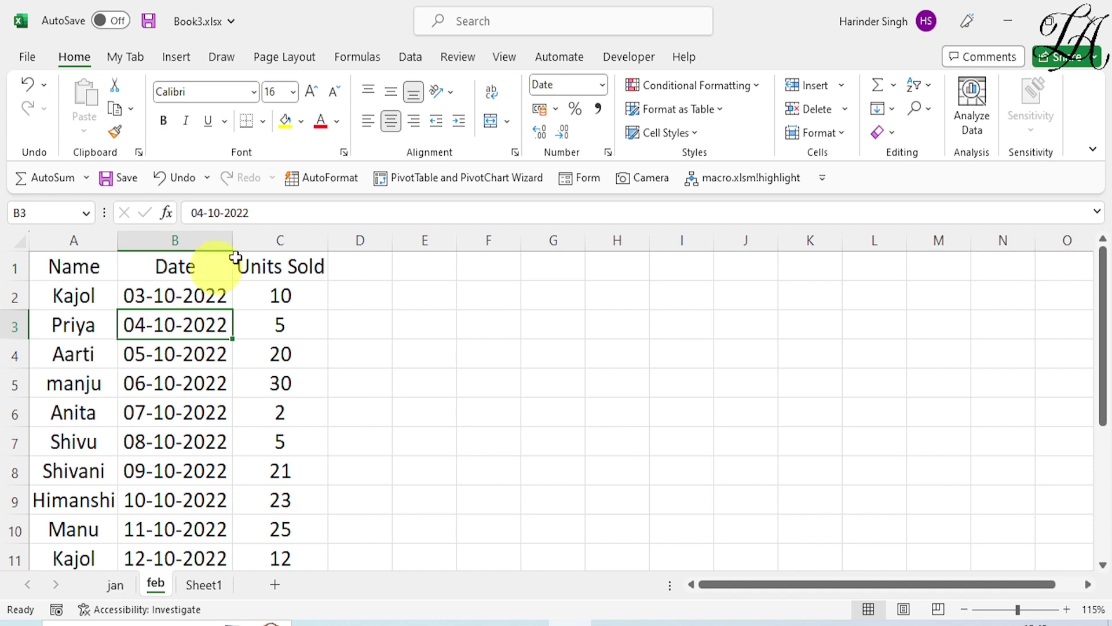
{"action": "left_click", "coordinate": [362, 297]}
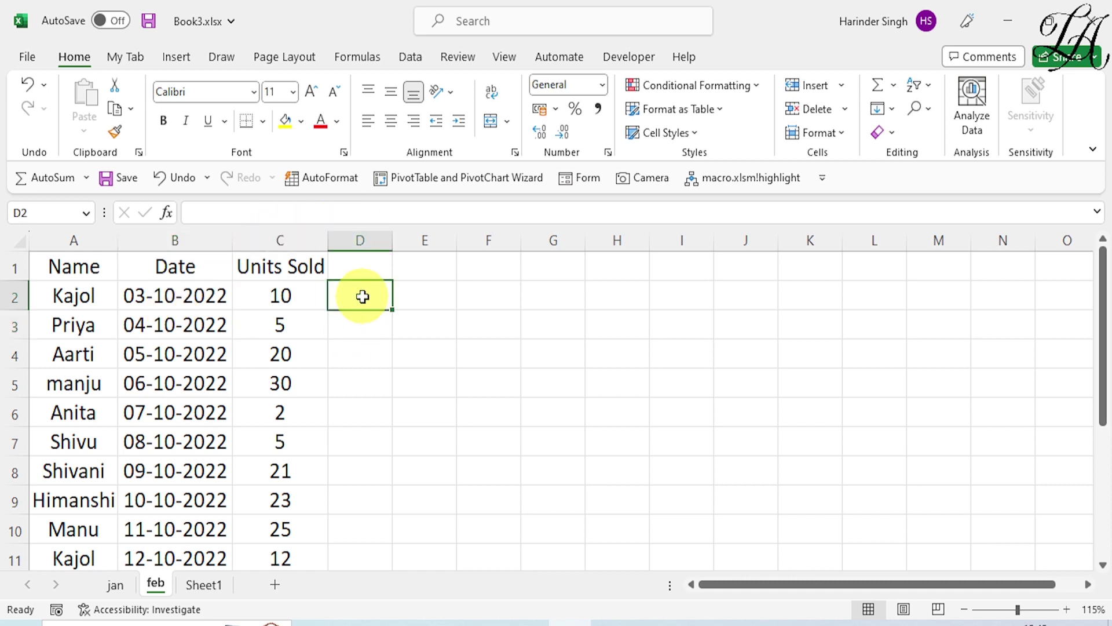
{"action": "type", "text": "=ro"}
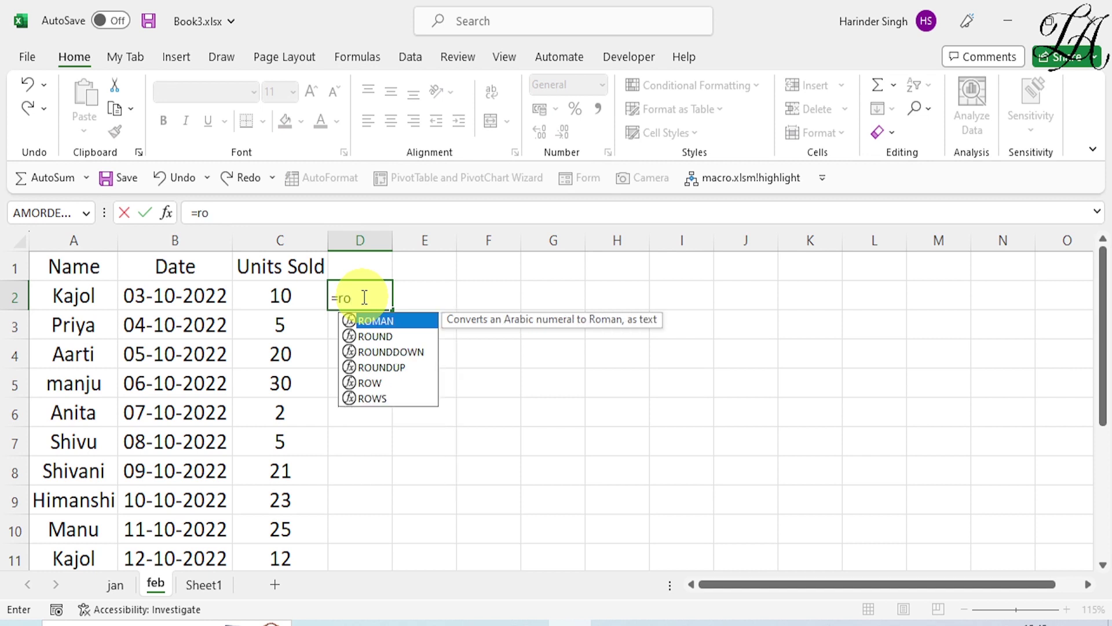
{"action": "type", "text": "w()"}
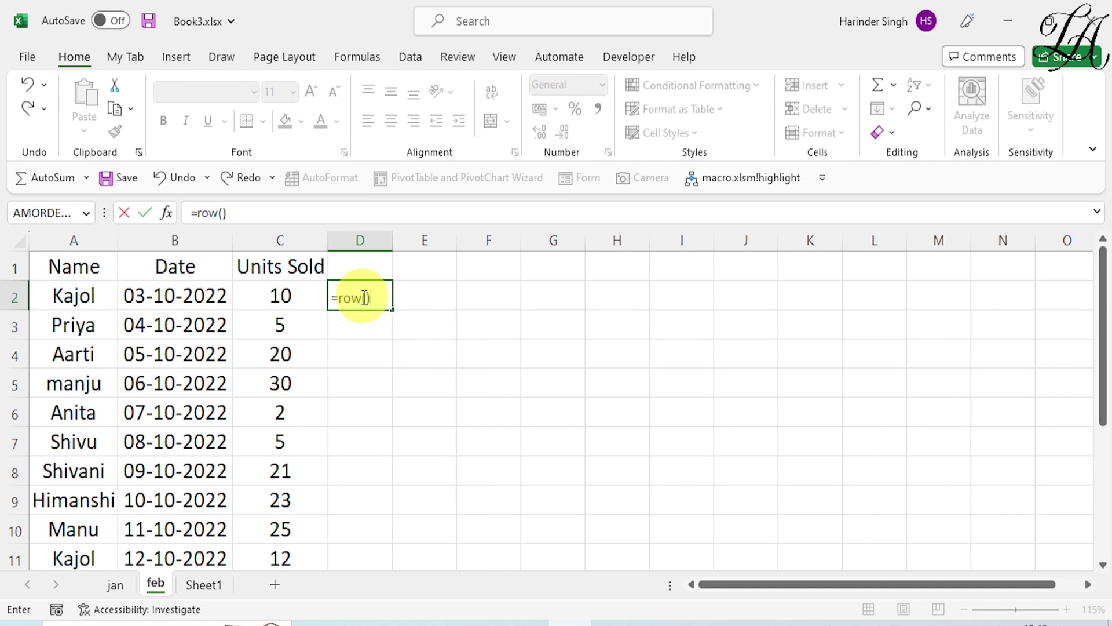
{"action": "key", "text": "Return"}
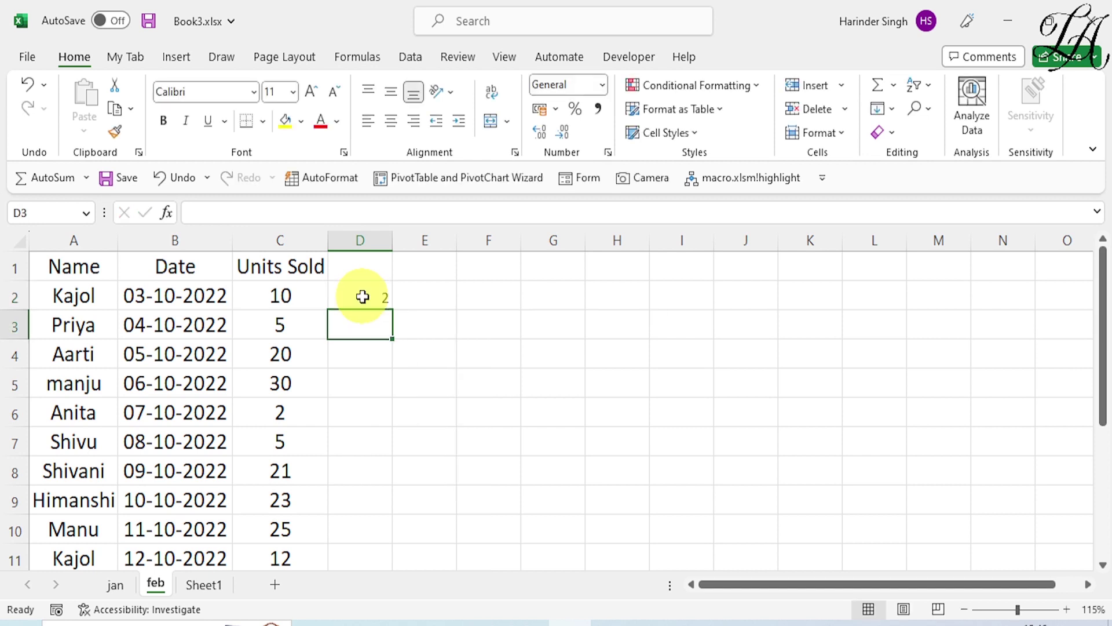
{"action": "left_click", "coordinate": [363, 297]}
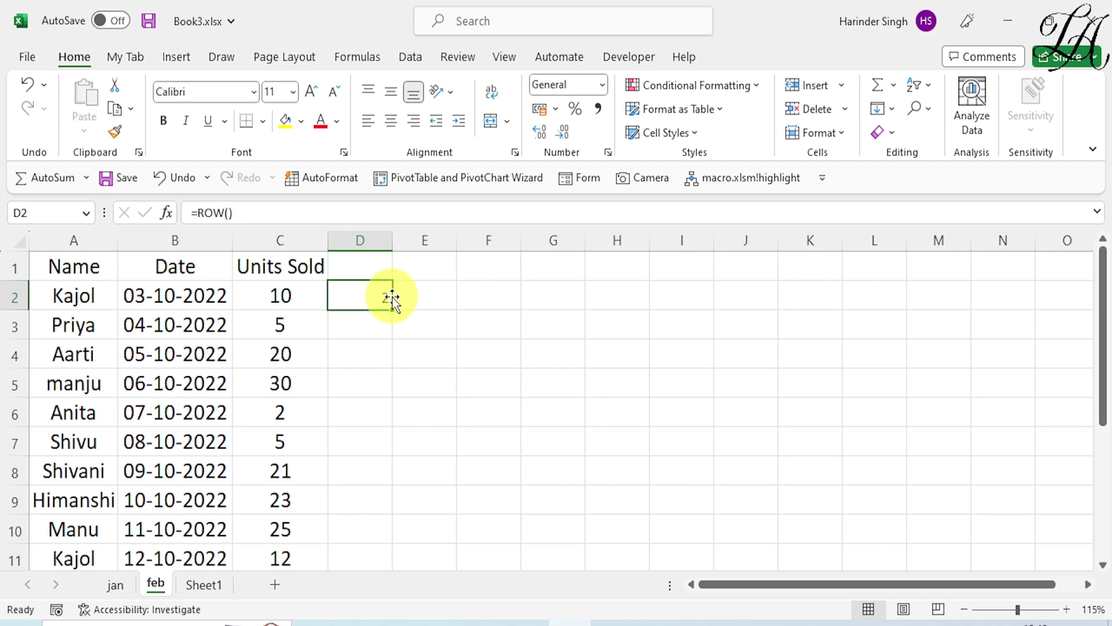
{"action": "double_click", "coordinate": [392, 313]}
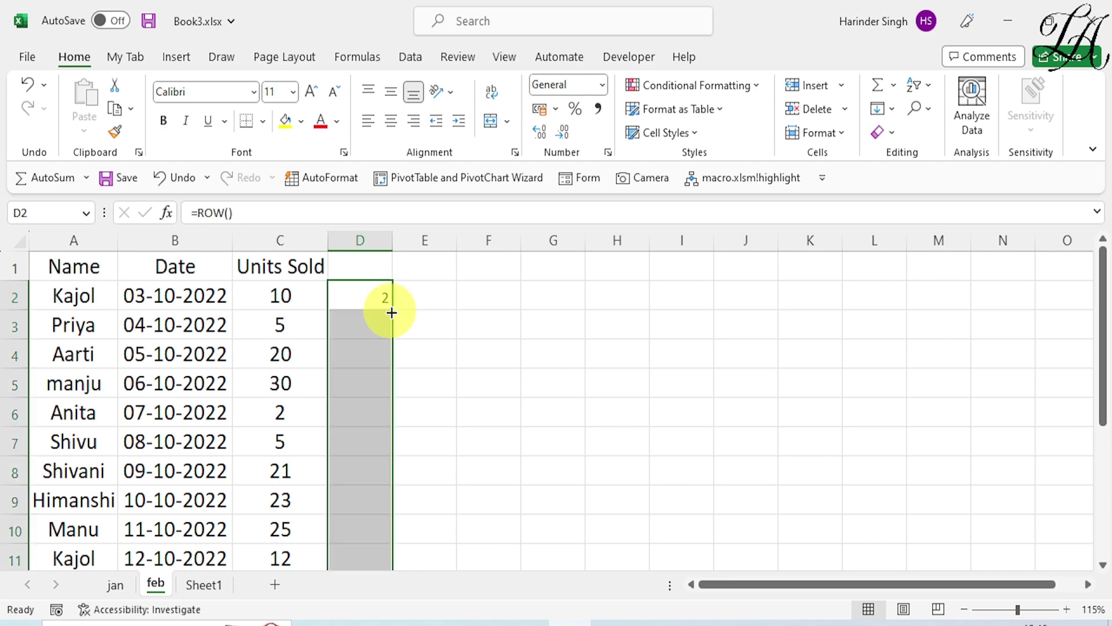
{"action": "scroll", "coordinate": [373, 442], "scroll_direction": "down", "scroll_amount": 1}
{"action": "scroll", "coordinate": [385, 489], "scroll_direction": "up", "scroll_amount": 1}
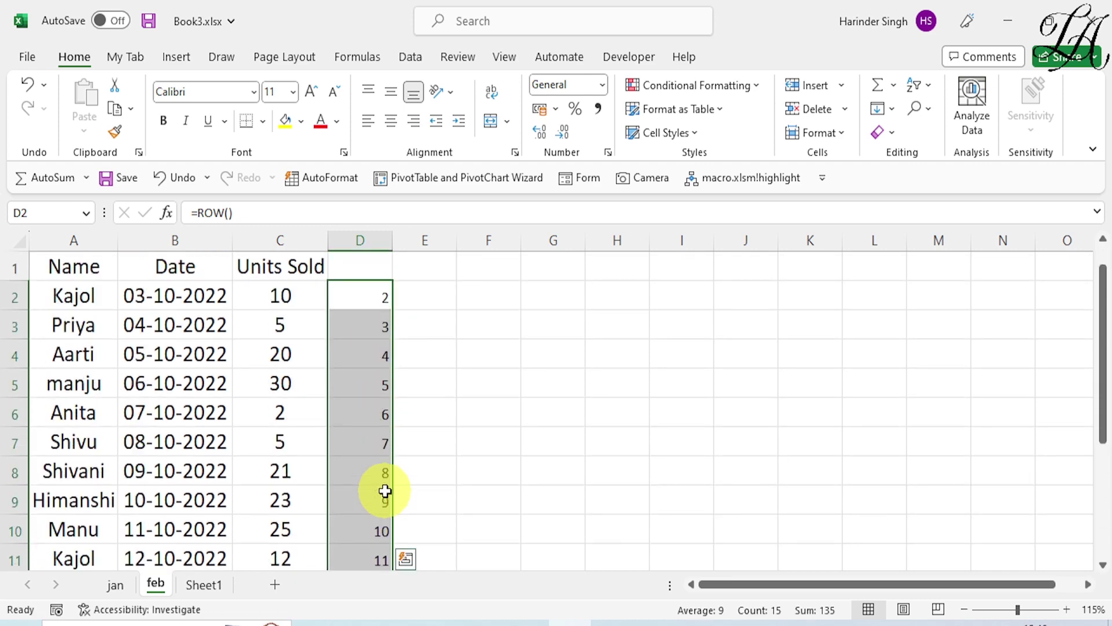
Increase the font size of the row numbers in D2:D16 to 16 and deselect the range
{"action": "left_click", "coordinate": [312, 93]}
{"action": "left_click", "coordinate": [311, 92]}
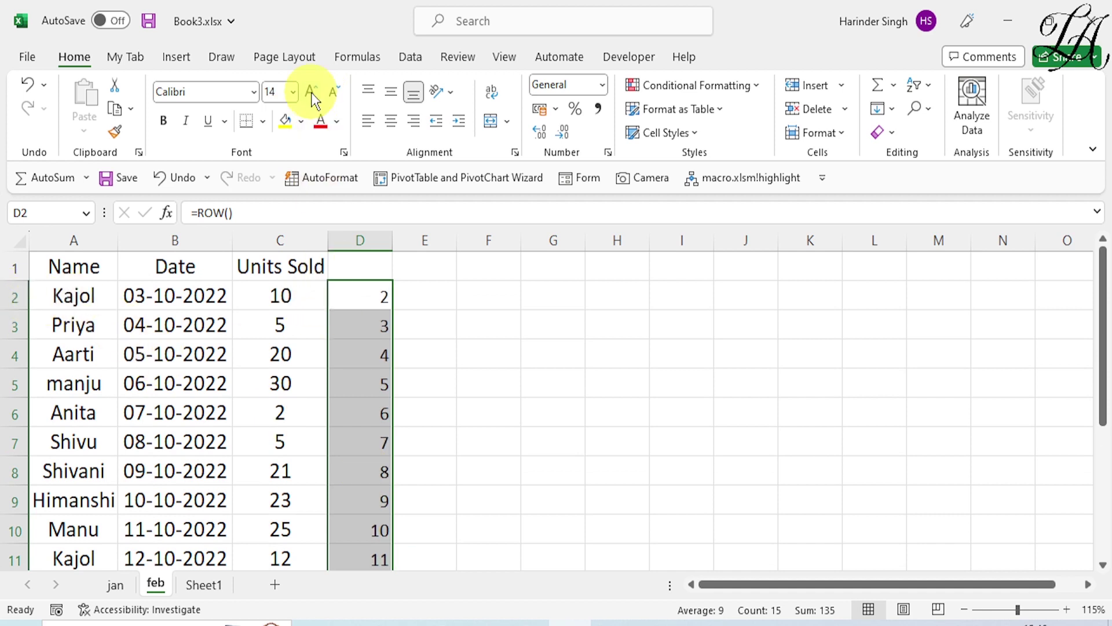
{"action": "left_click", "coordinate": [311, 92]}
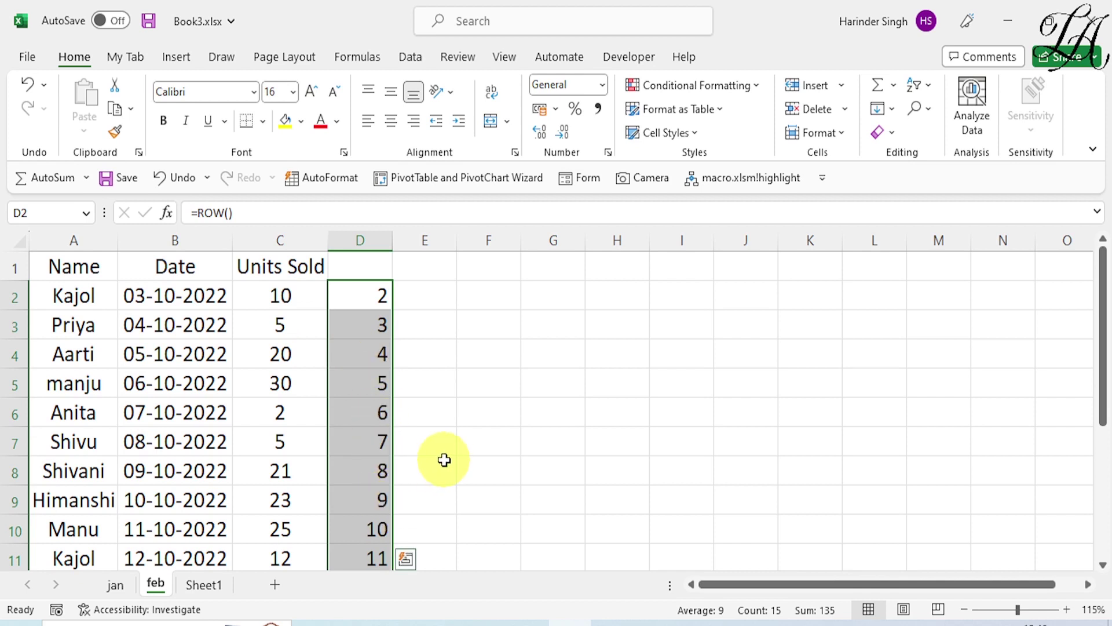
{"action": "left_click", "coordinate": [571, 427]}
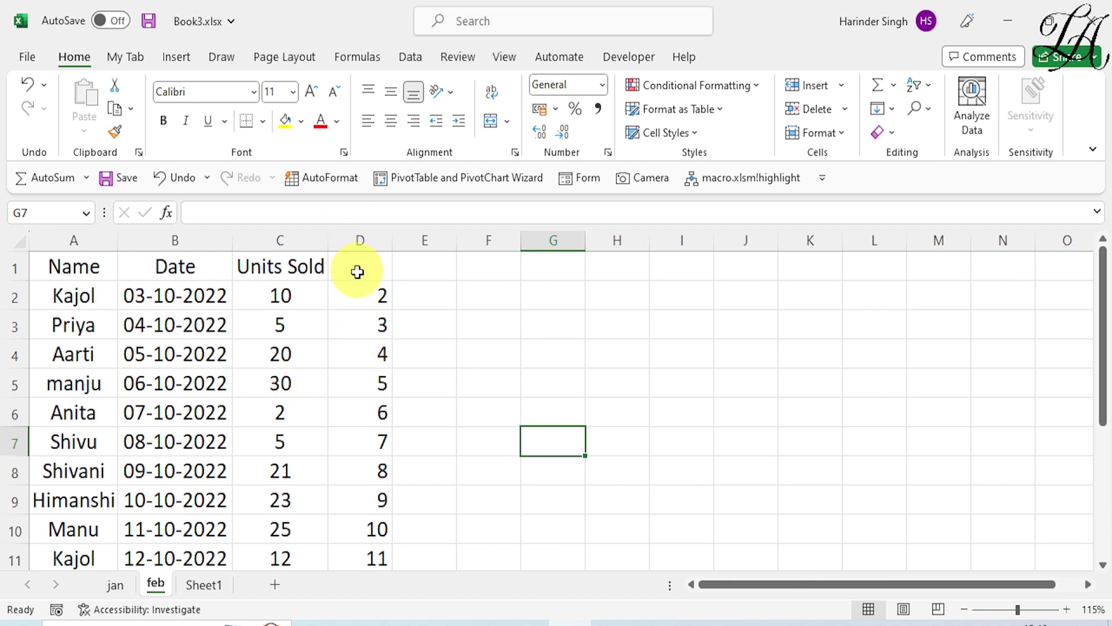
Wrap the ROW formula in D2 with MOD and divisor 3 so it reads =MOD(ROW(),3)
{"action": "left_click", "coordinate": [366, 291]}
{"action": "double_click", "coordinate": [366, 291]}
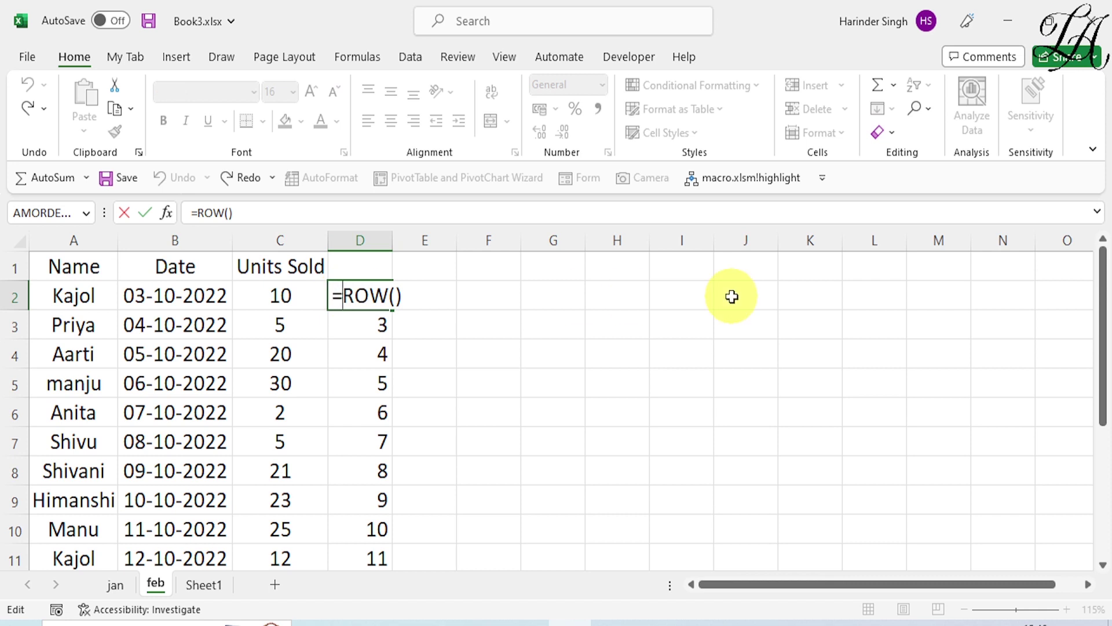
{"action": "type", "text": "mod"}
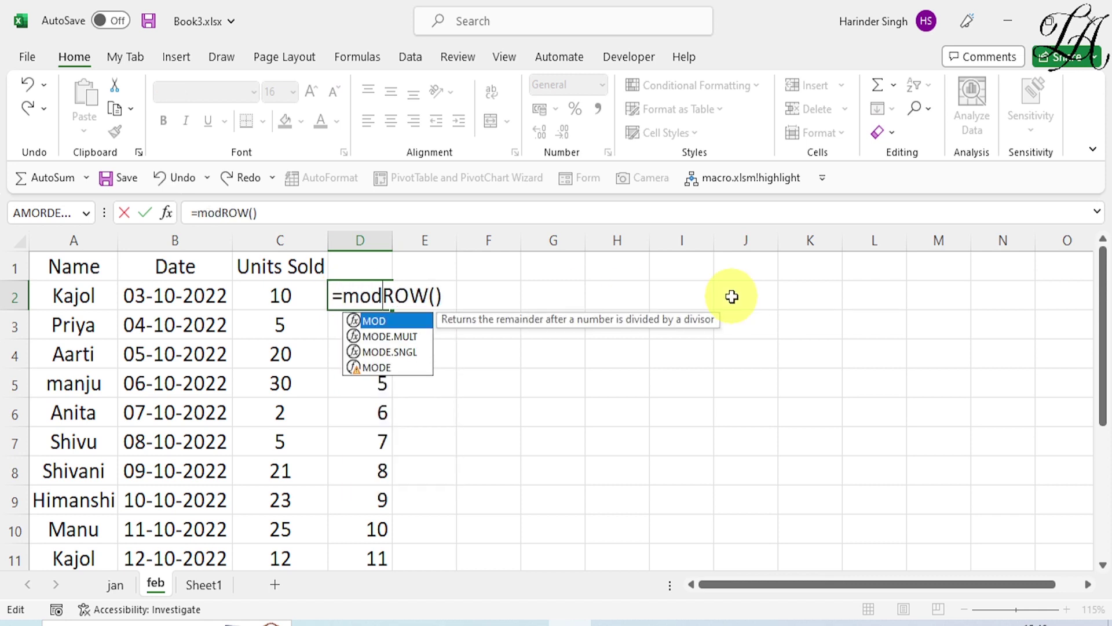
{"action": "type", "text": "("}
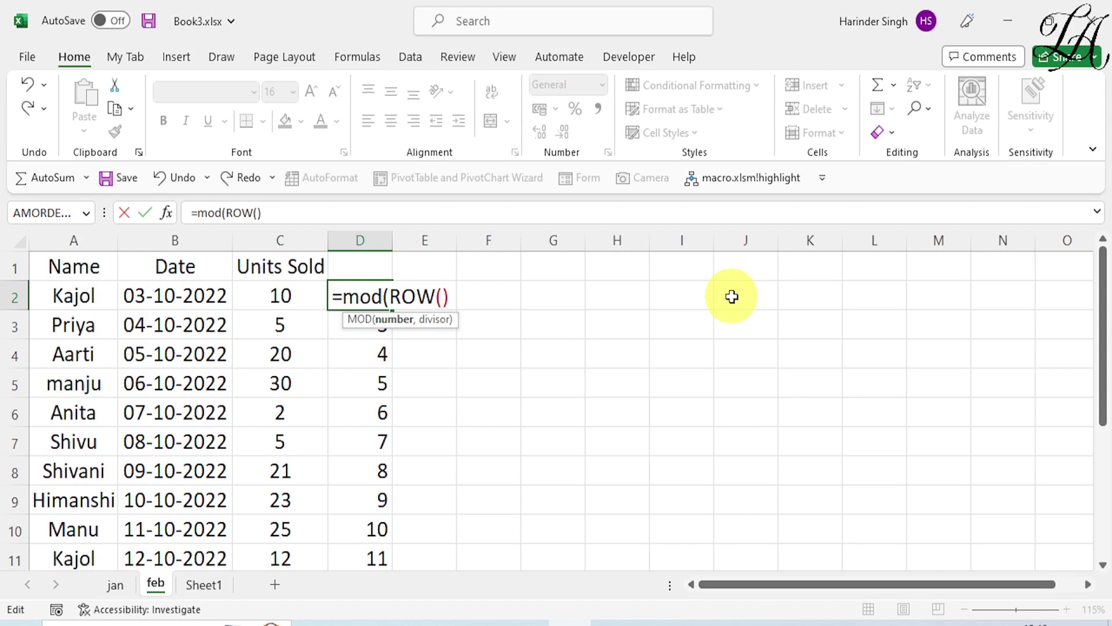
{"action": "key", "text": "Right"}
{"action": "key", "text": "Right"}
{"action": "key", "text": "Right"}
{"action": "key", "text": "Right"}
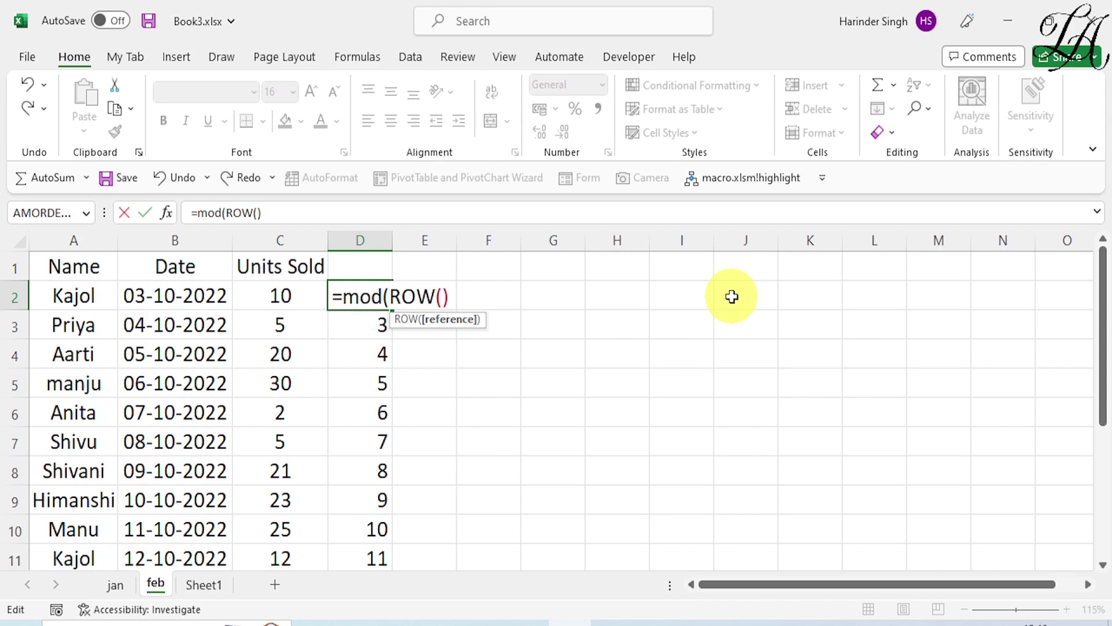
{"action": "key", "text": "Right"}
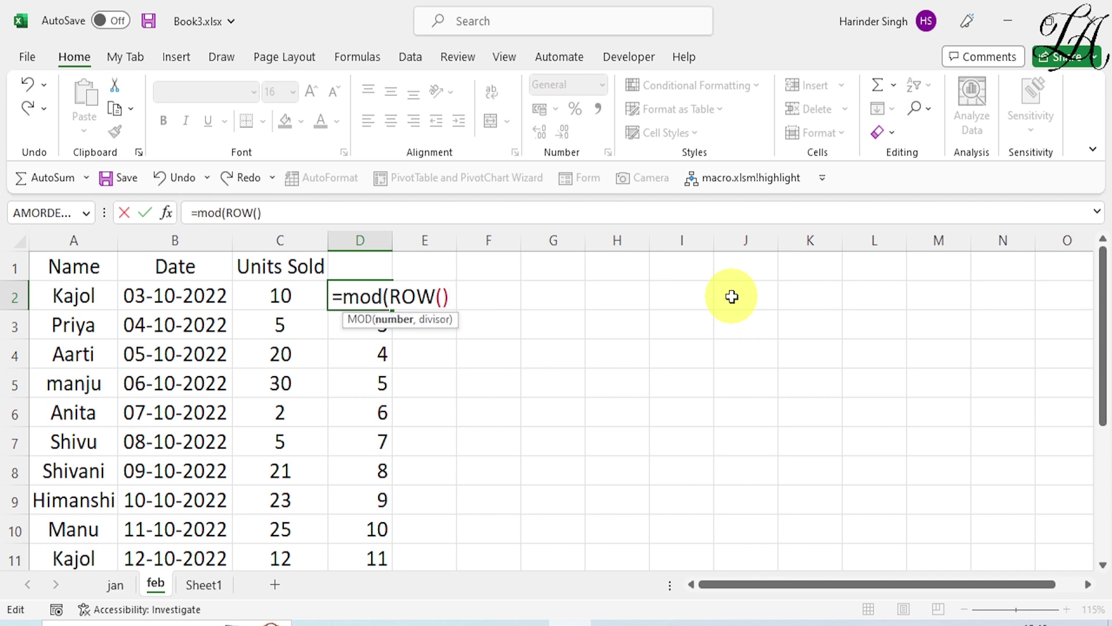
{"action": "type", "text": ","}
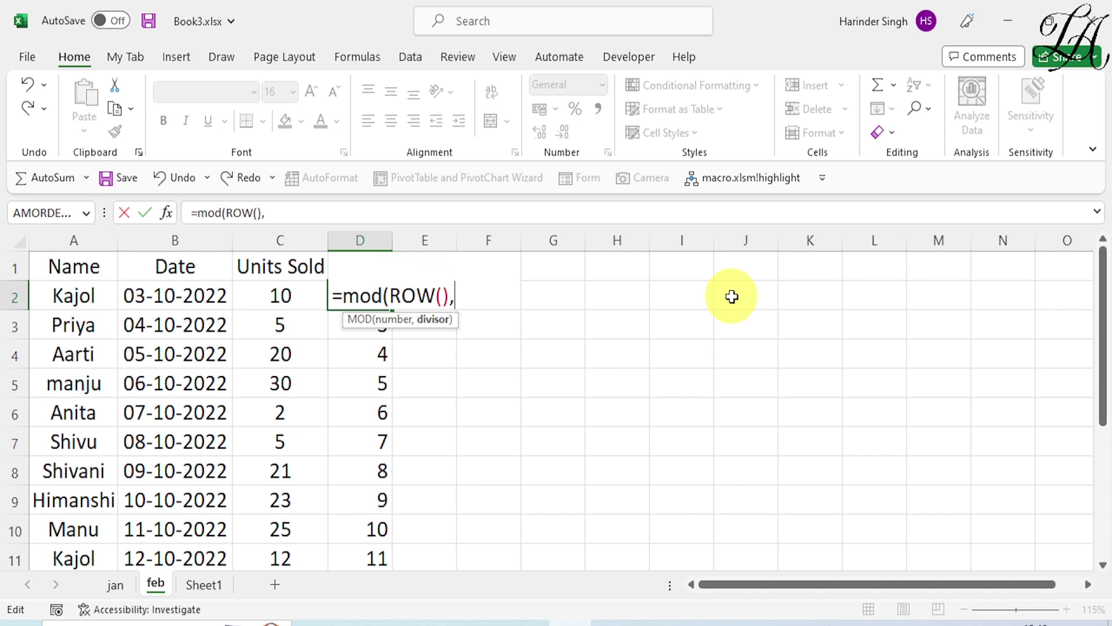
{"action": "type", "text": "3)"}
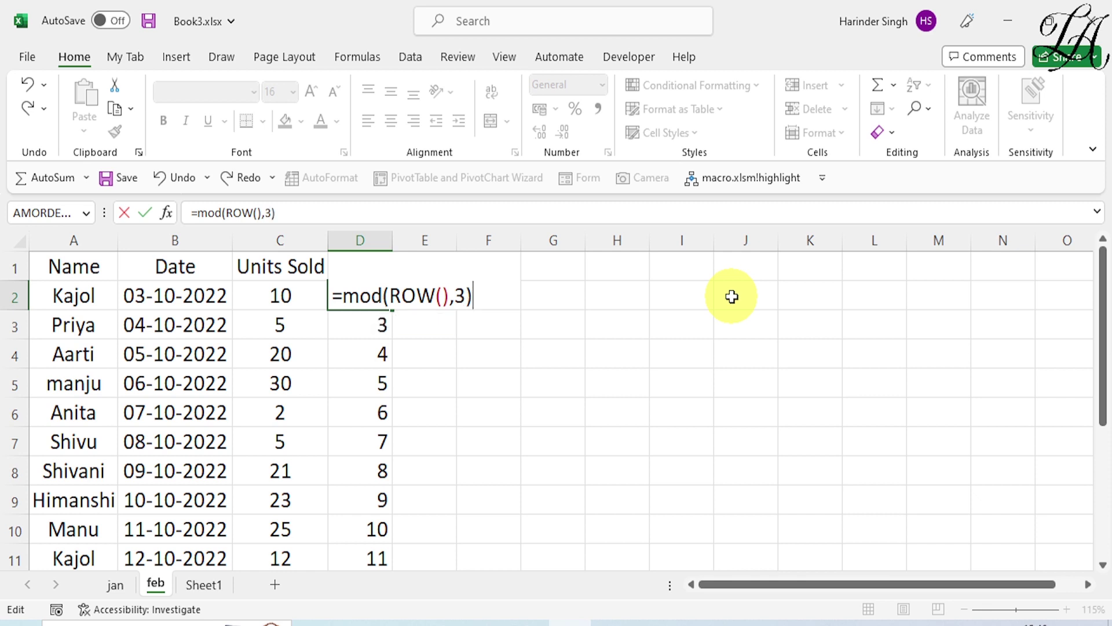
{"action": "key", "text": "Return"}
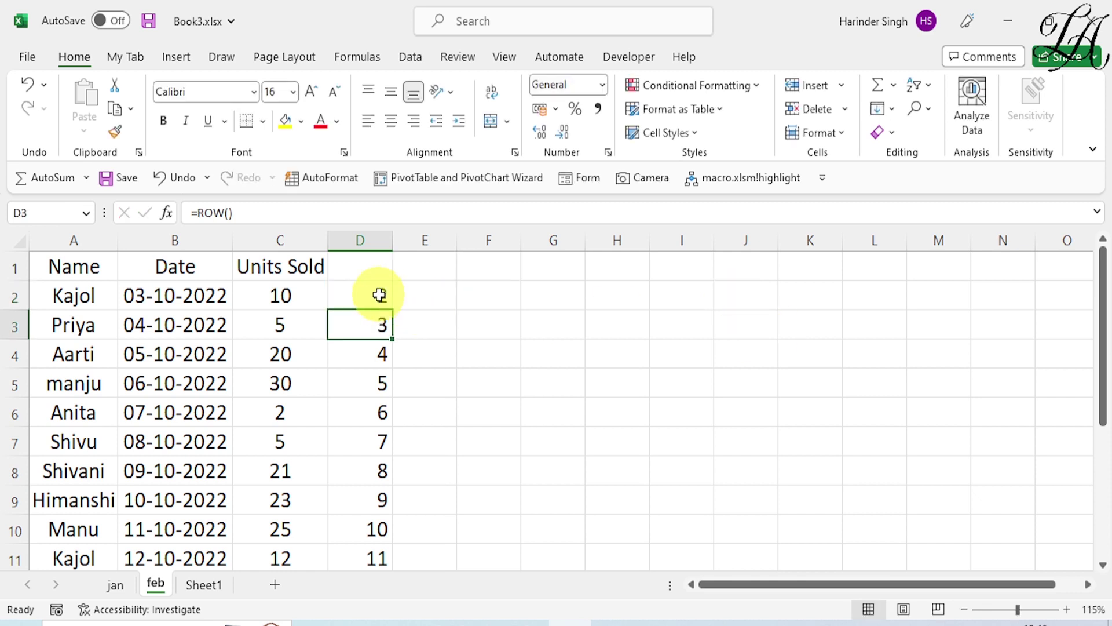
Fill the MOD formula from D2 down to D16, check the remainders and deselect the range
{"action": "left_click", "coordinate": [374, 295]}
{"action": "double_click", "coordinate": [392, 310]}
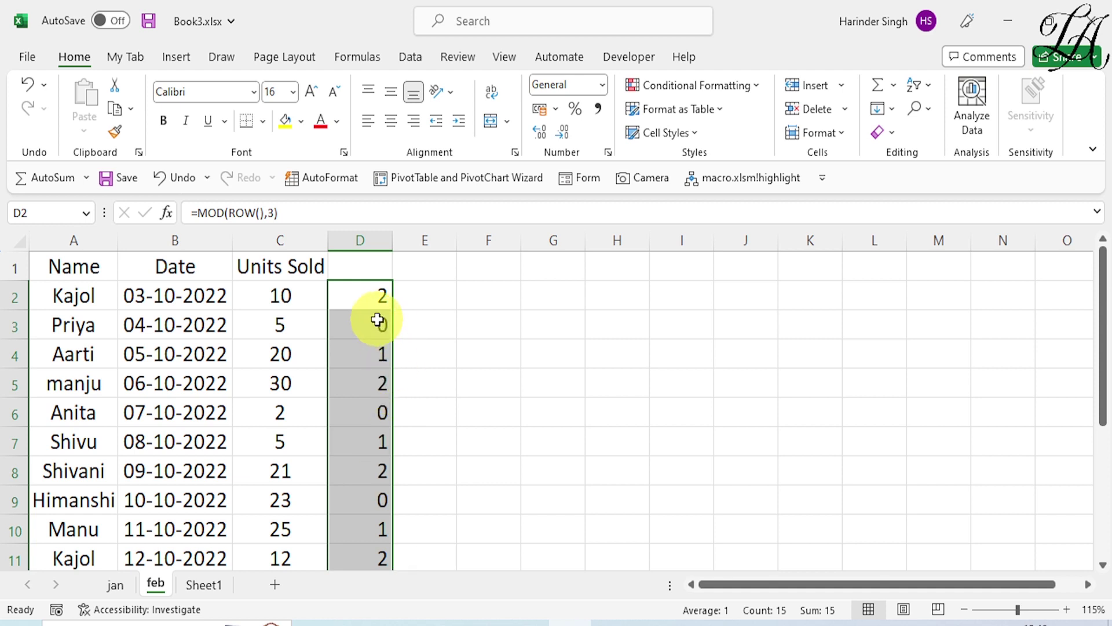
{"action": "scroll", "coordinate": [467, 347], "scroll_direction": "down", "scroll_amount": 1}
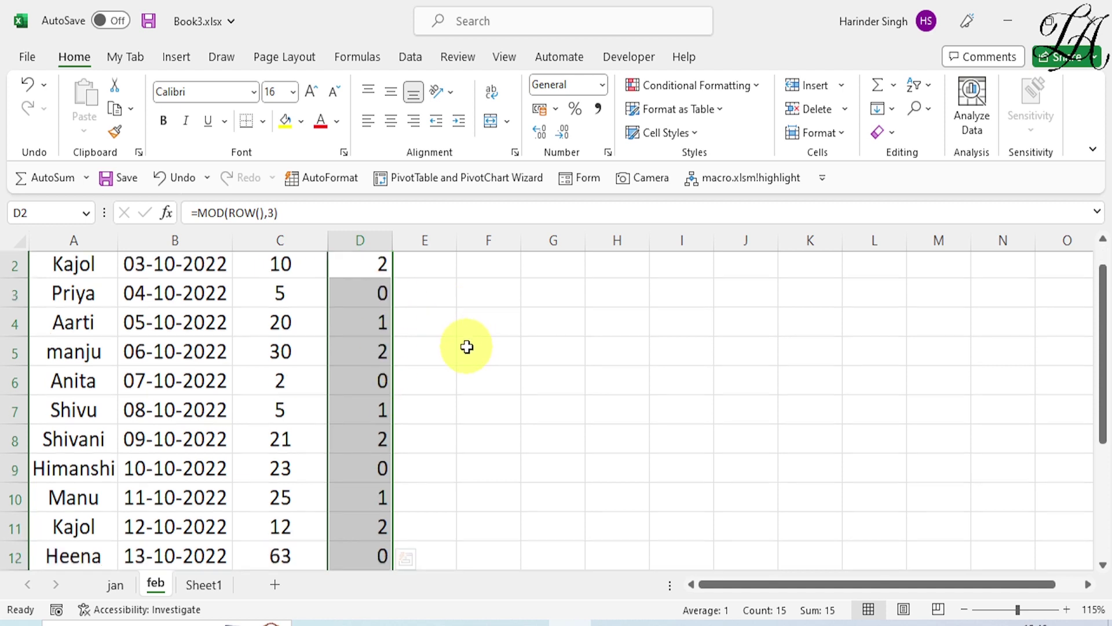
{"action": "scroll", "coordinate": [467, 346], "scroll_direction": "up", "scroll_amount": 1}
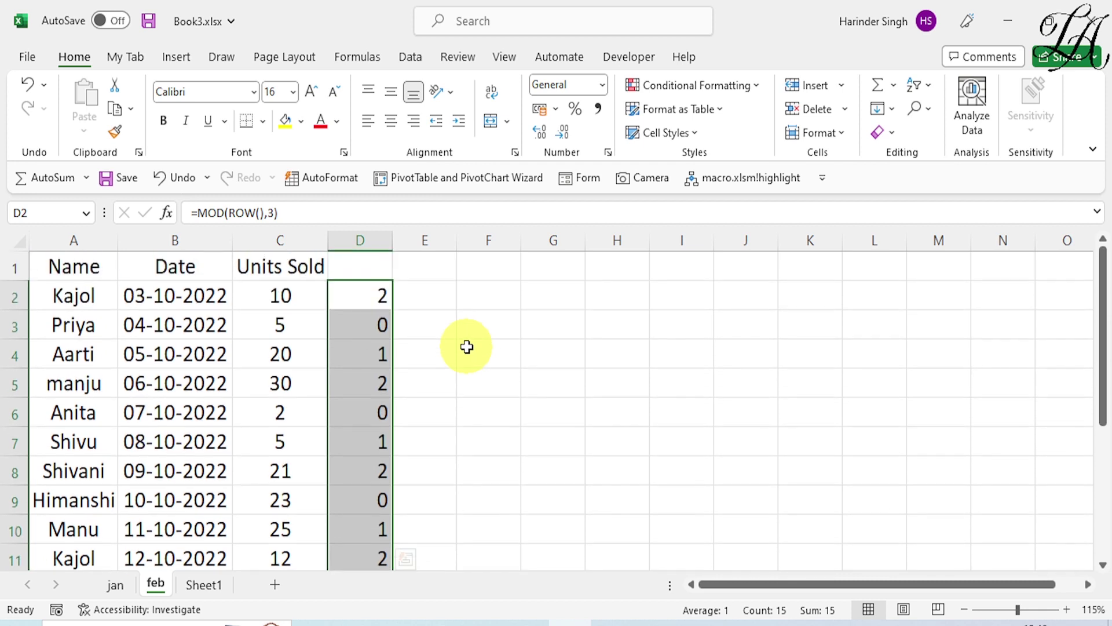
{"action": "left_click", "coordinate": [484, 379]}
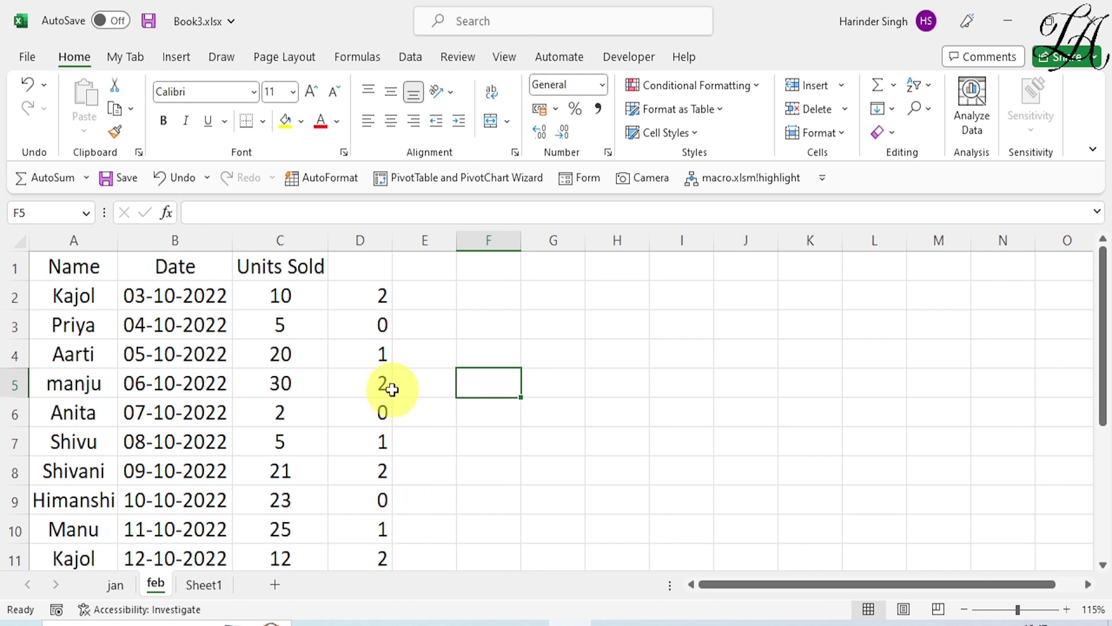
Append =2 to the formula in D2 so it reads =MOD(ROW(),3)=2
{"action": "left_click", "coordinate": [338, 294]}
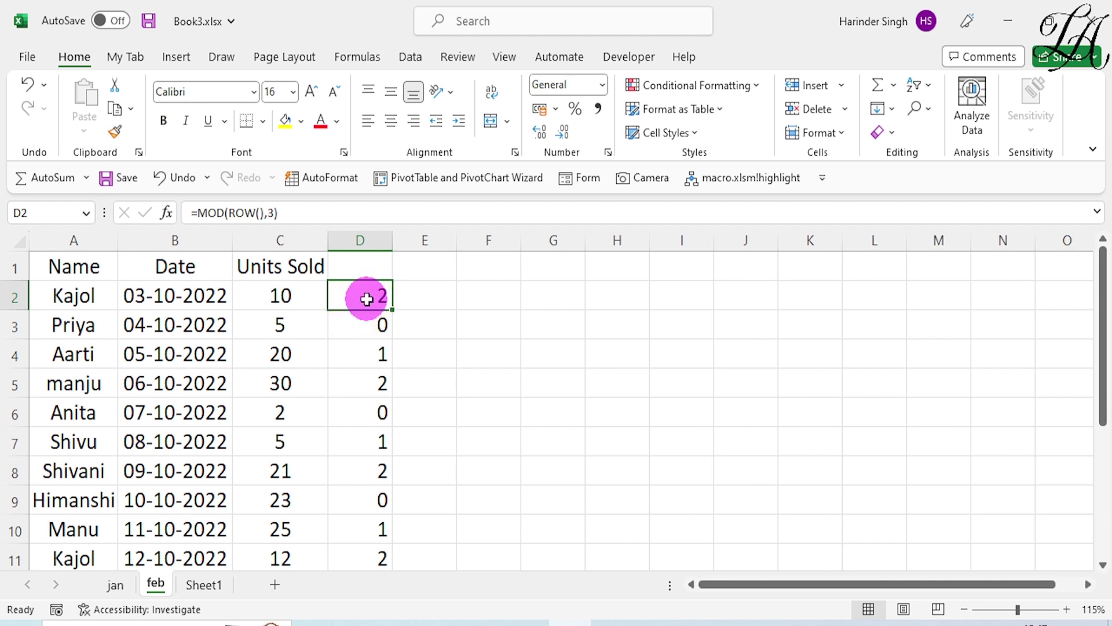
{"action": "double_click", "coordinate": [365, 295]}
{"action": "left_click", "coordinate": [489, 300]}
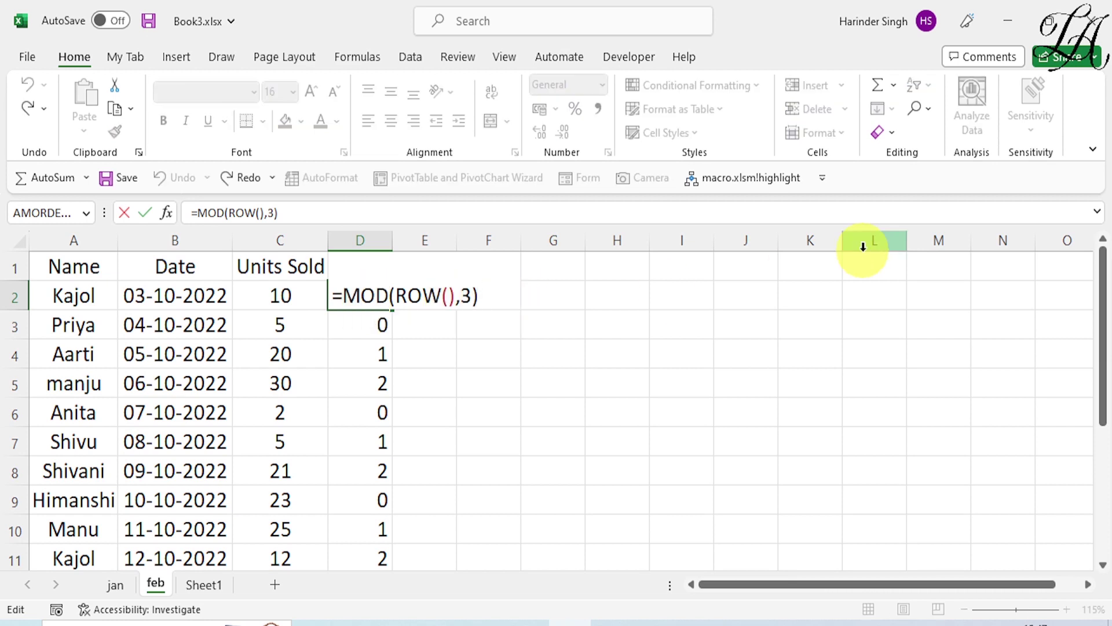
{"action": "type", "text": "=2"}
{"action": "key", "text": "Return"}
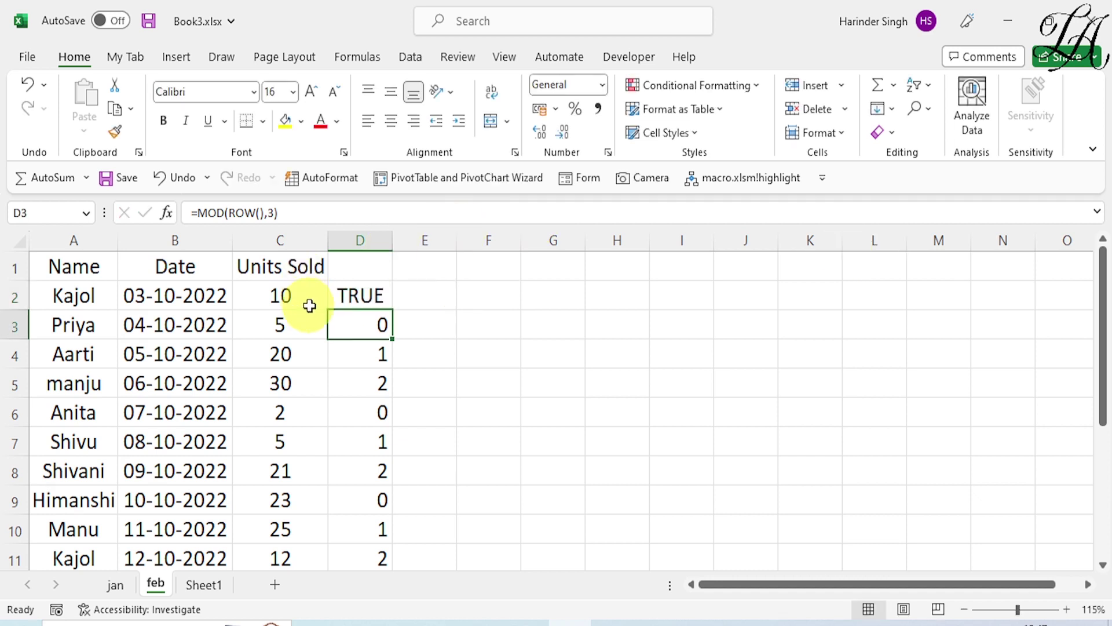
Fill the =MOD(ROW(),3)=2 test from D2 down to D16, check the last rows and deselect
{"action": "left_click", "coordinate": [347, 296]}
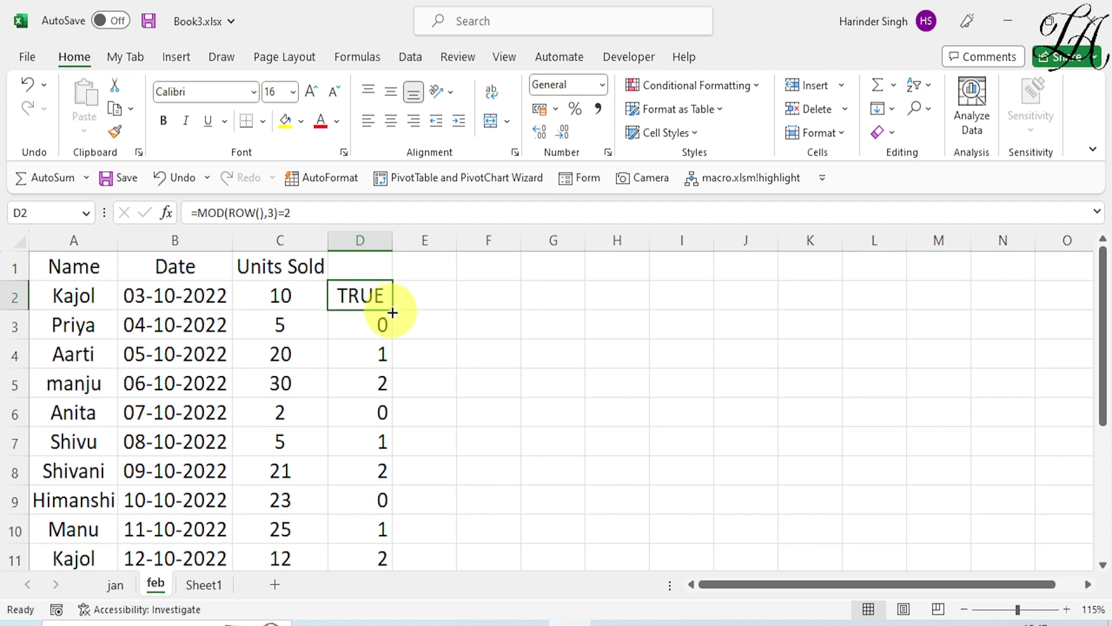
{"action": "double_click", "coordinate": [393, 313]}
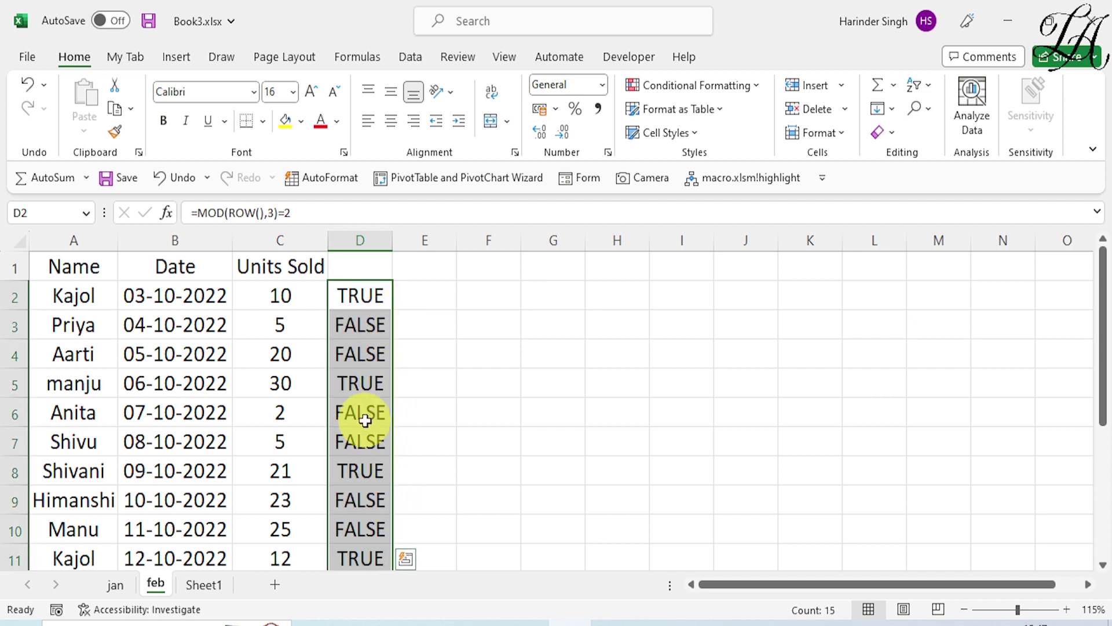
{"action": "scroll", "coordinate": [370, 385], "scroll_direction": "down", "scroll_amount": 3}
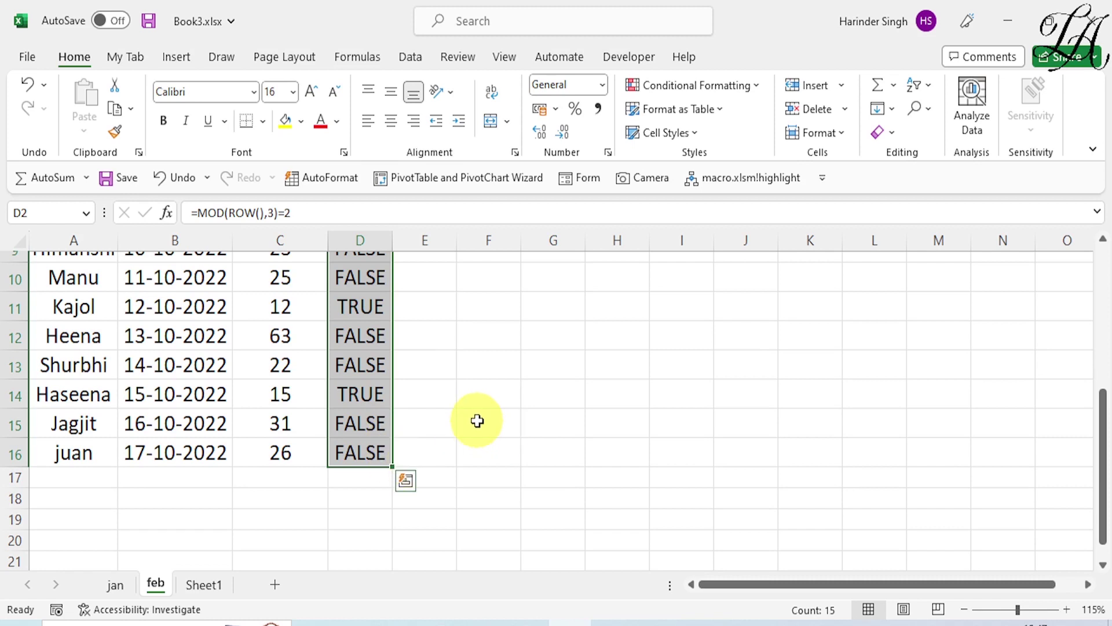
{"action": "left_click", "coordinate": [432, 414]}
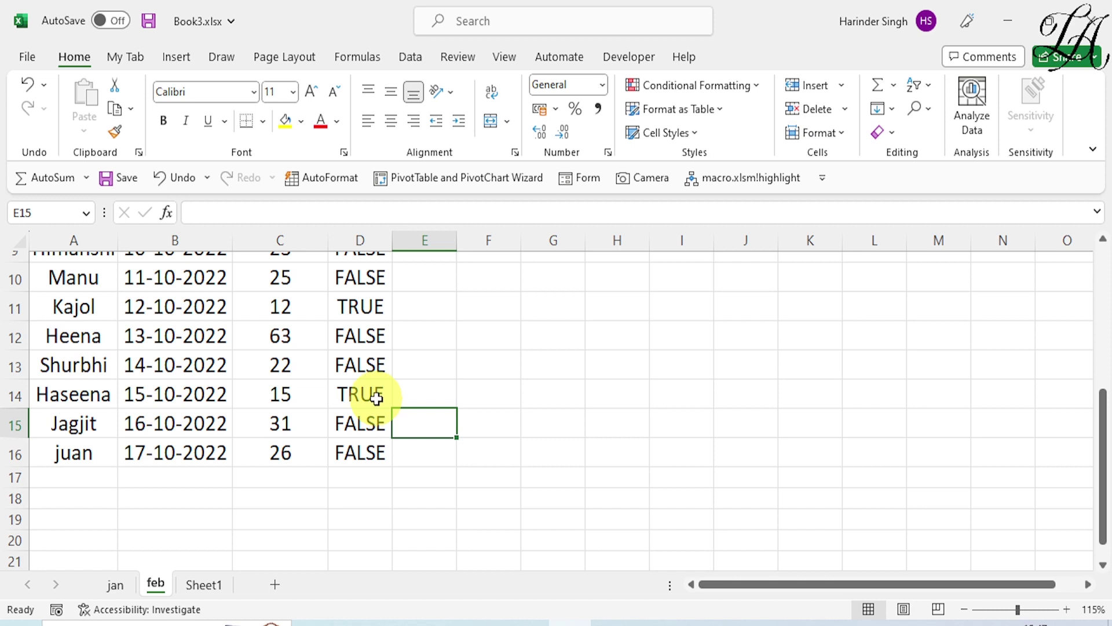
Copy the formula text MOD(ROW(),3)=2 from D2 and leave the cell
{"action": "scroll", "coordinate": [377, 398], "scroll_direction": "up", "scroll_amount": 3}
{"action": "left_click", "coordinate": [362, 298]}
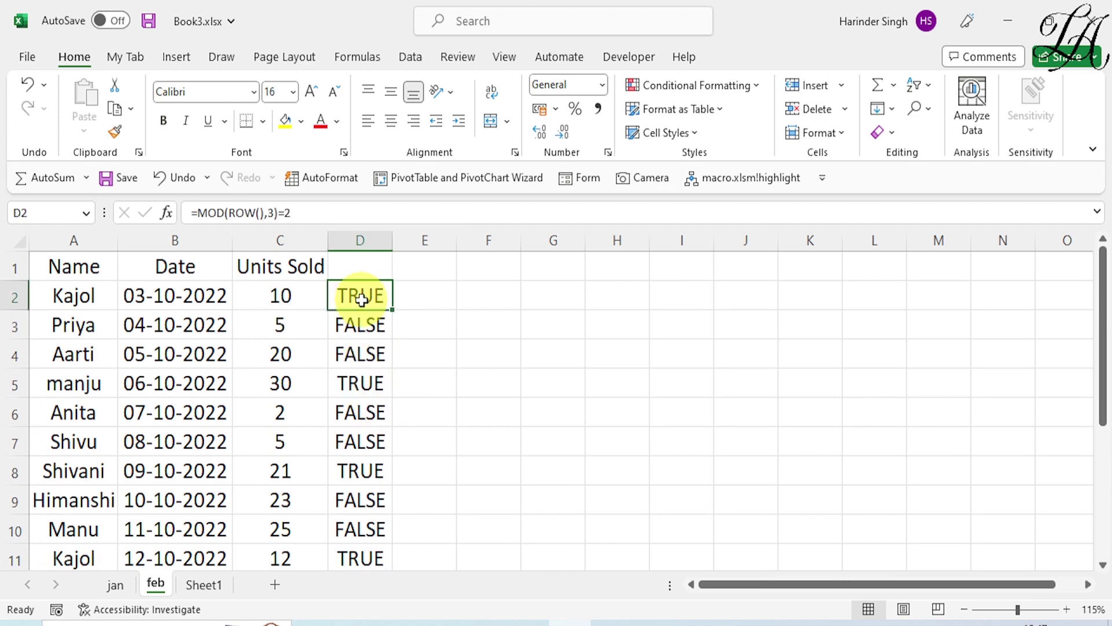
{"action": "left_click_drag", "start_coordinate": [290, 213], "coordinate": [198, 213]}
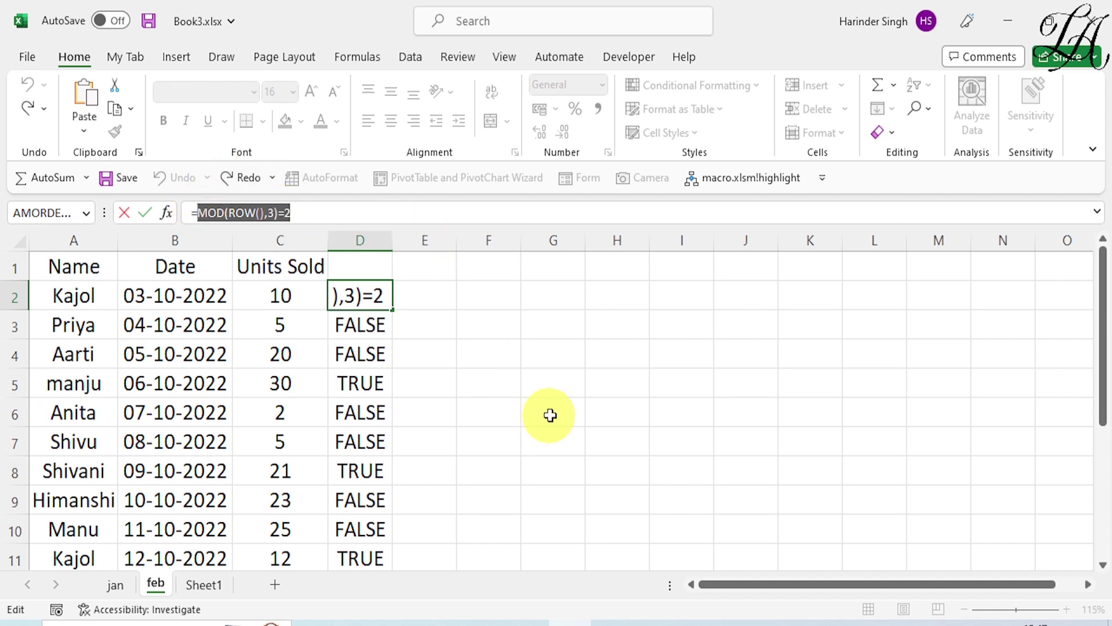
{"action": "left_click", "coordinate": [558, 371]}
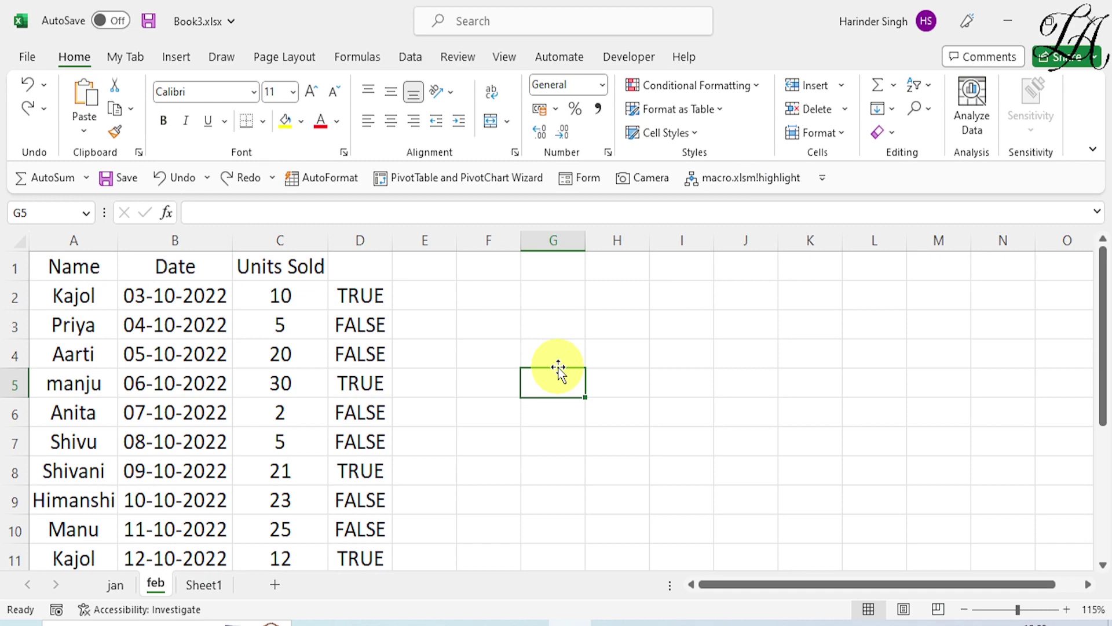
Start a new formula-based conditional formatting rule for A2:D16 using =MOD(ROW(),3)=2
{"action": "left_click_drag", "start_coordinate": [68, 294], "coordinate": [362, 529]}
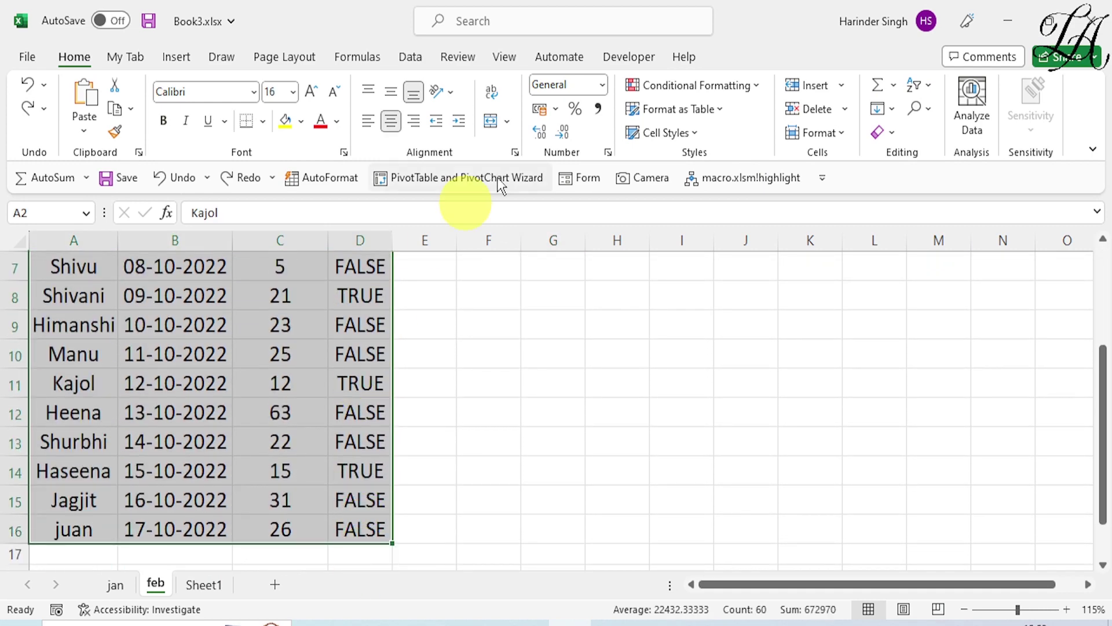
{"action": "left_click", "coordinate": [700, 85]}
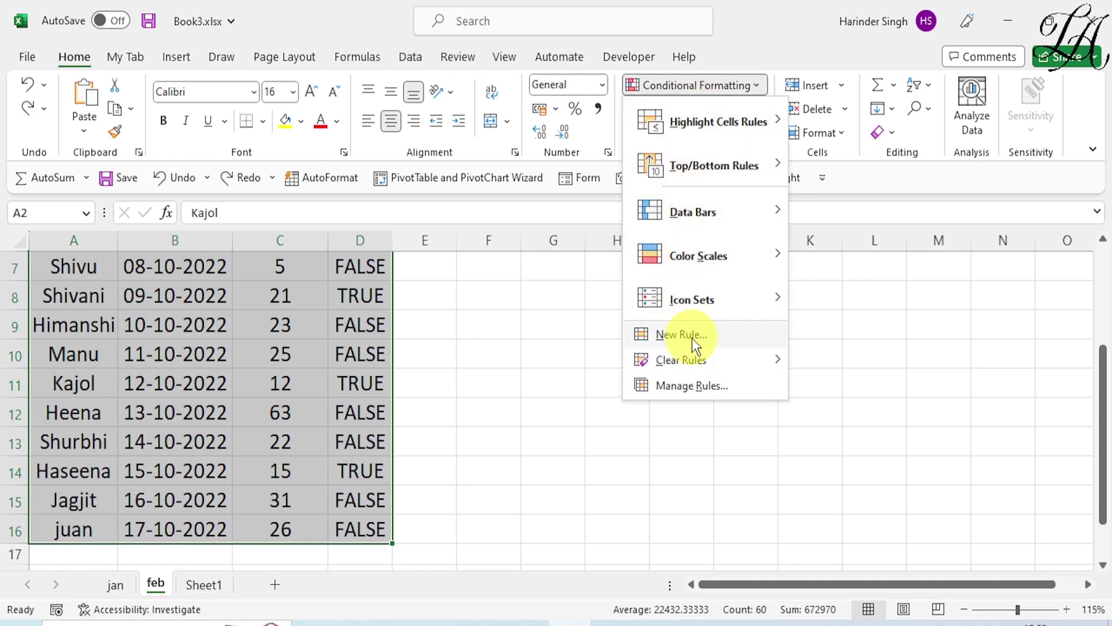
{"action": "left_click", "coordinate": [692, 338]}
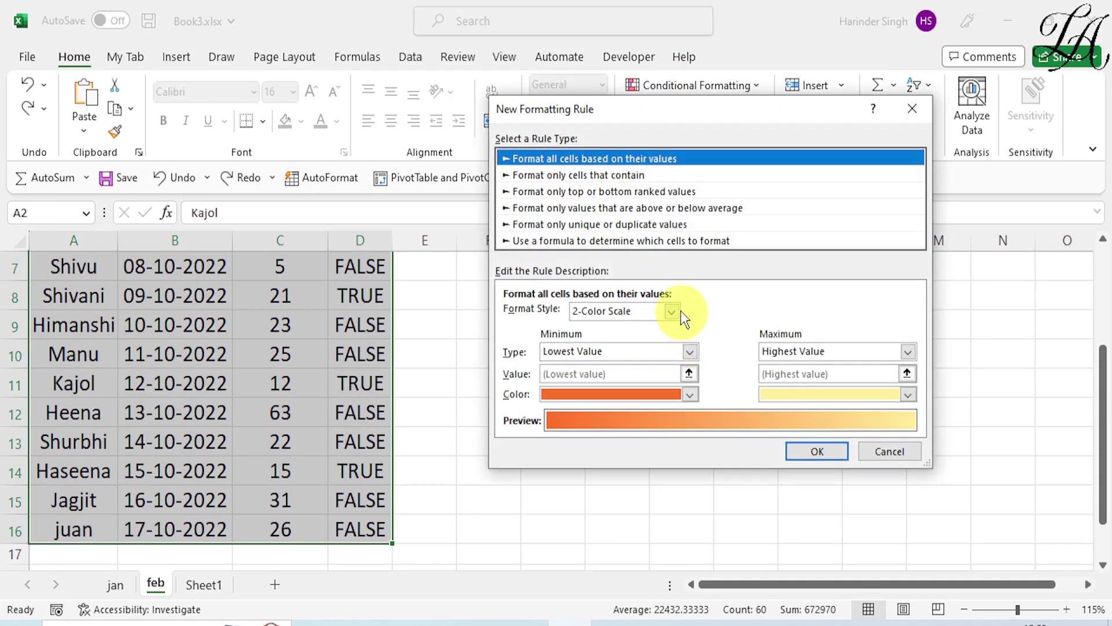
{"action": "left_click", "coordinate": [567, 241]}
{"action": "left_click", "coordinate": [553, 313]}
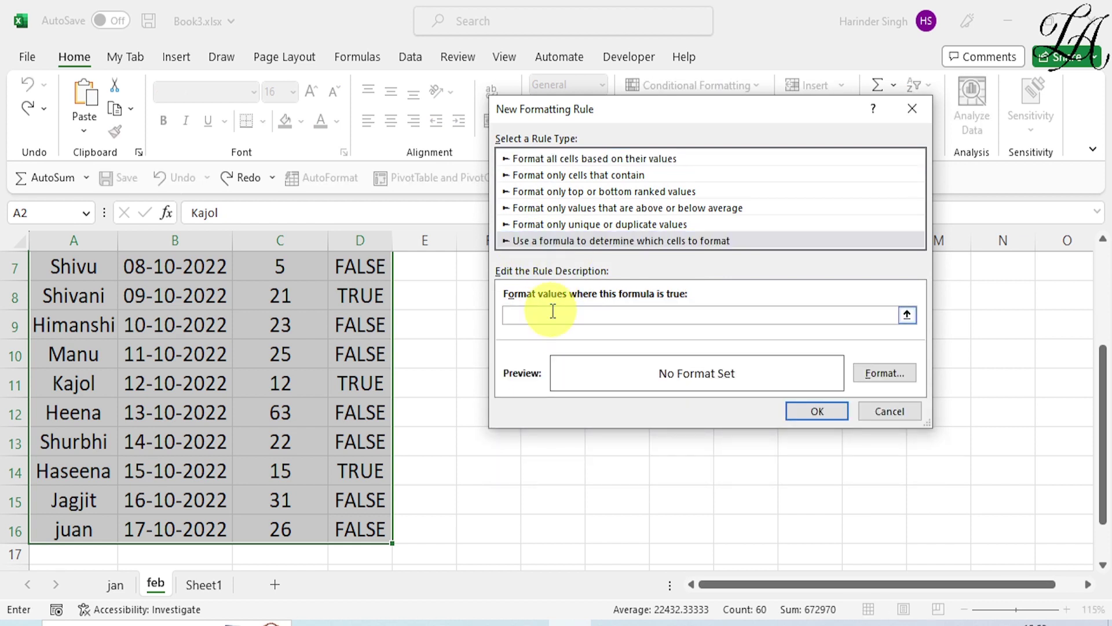
{"action": "type", "text": "=MOD(ROW(),3)=2"}
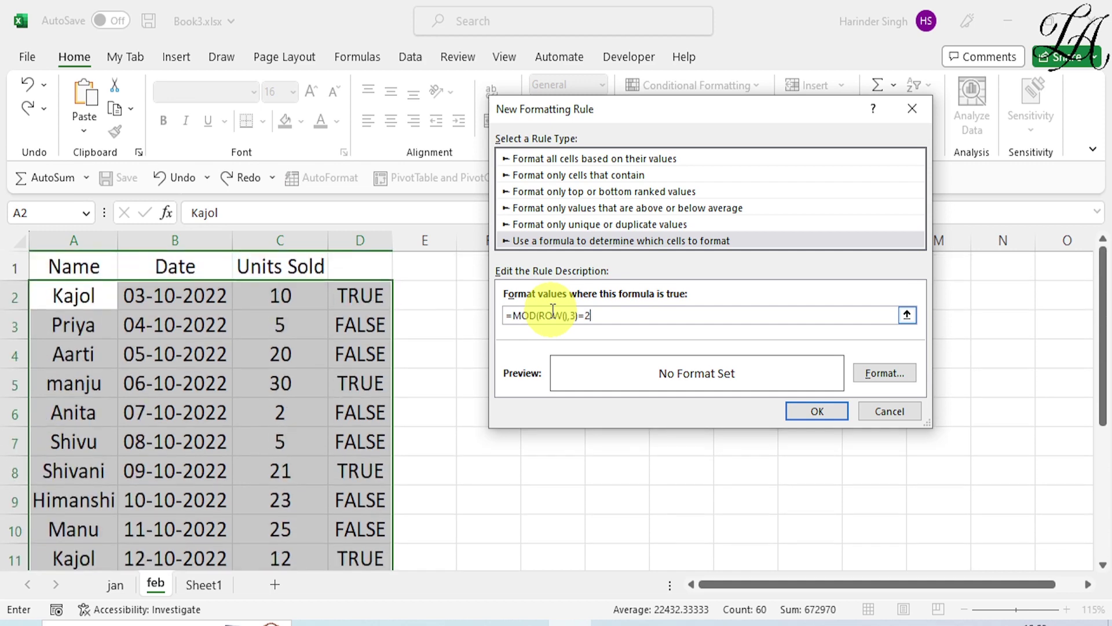
Give the conditional formatting rule a light gold background fill and apply it
{"action": "left_click", "coordinate": [874, 373]}
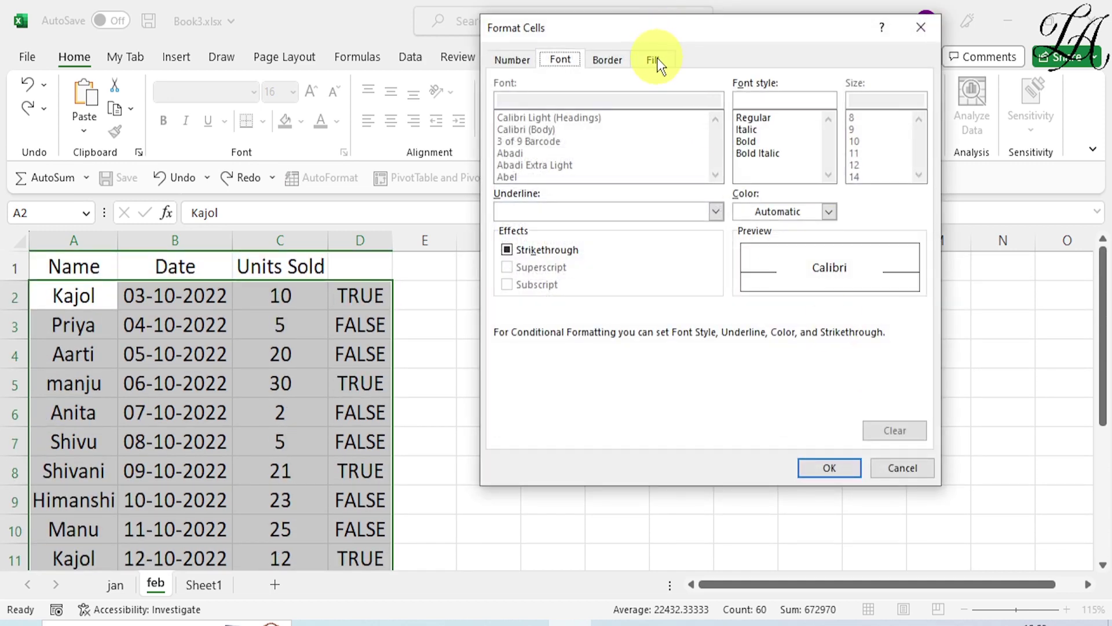
{"action": "left_click", "coordinate": [655, 60]}
{"action": "left_click", "coordinate": [620, 166]}
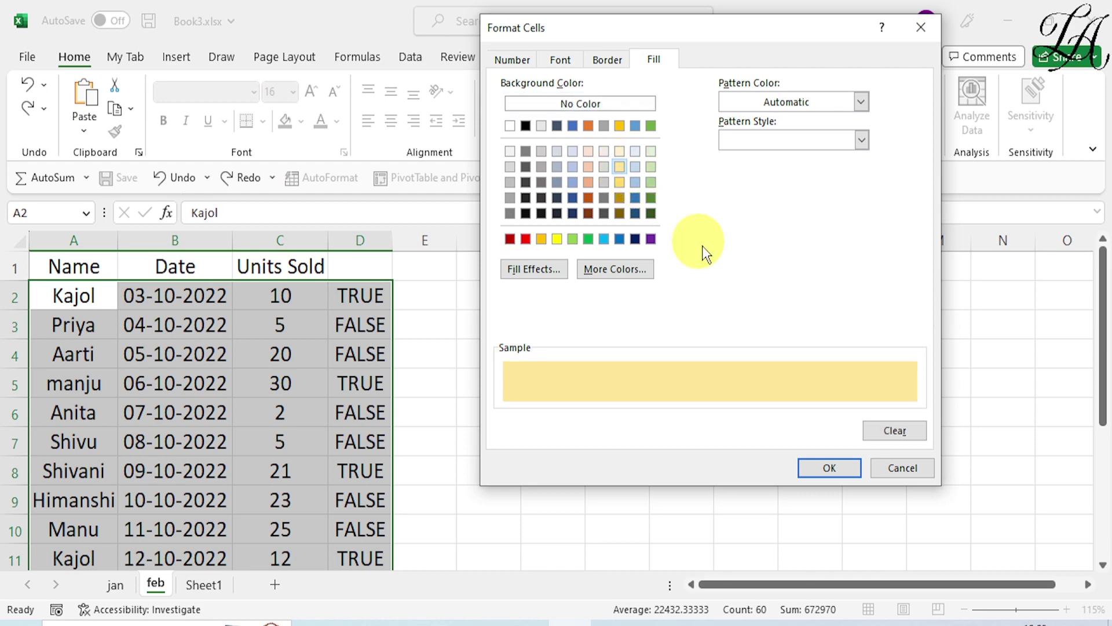
{"action": "left_click", "coordinate": [835, 469]}
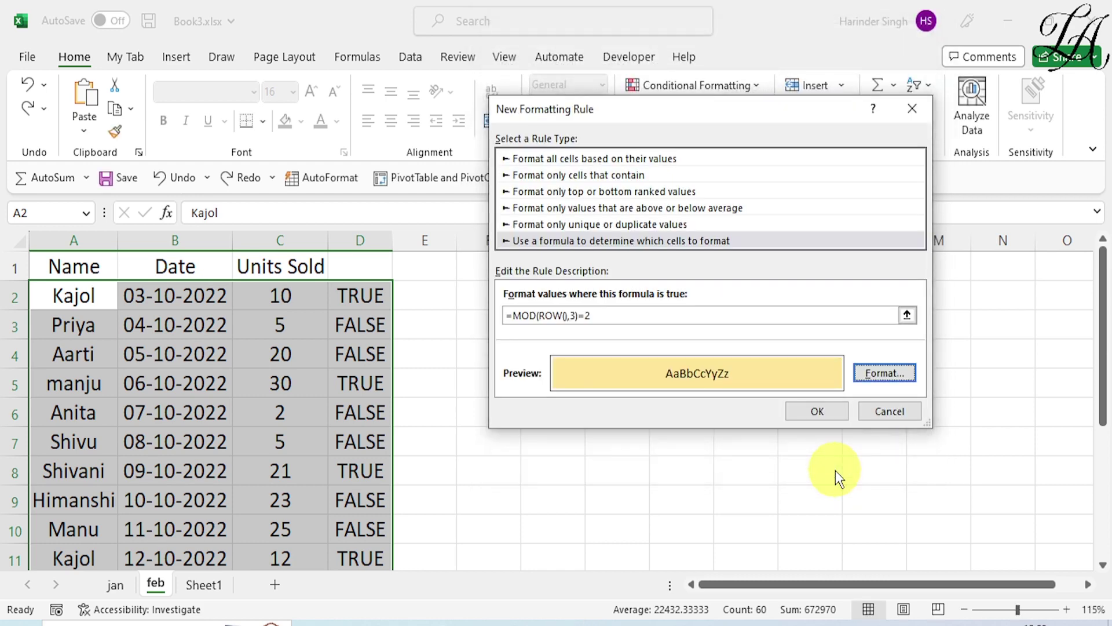
{"action": "left_click", "coordinate": [815, 410]}
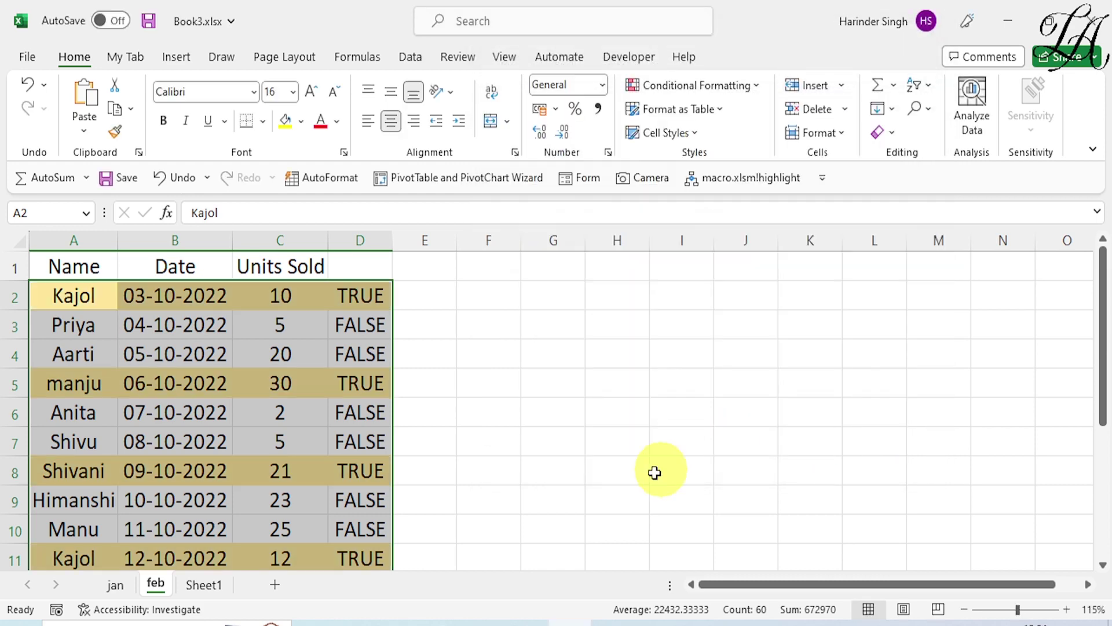
Deselect the range, review the row highlighting through the feb table and switch to Sheet1
{"action": "left_click", "coordinate": [546, 499]}
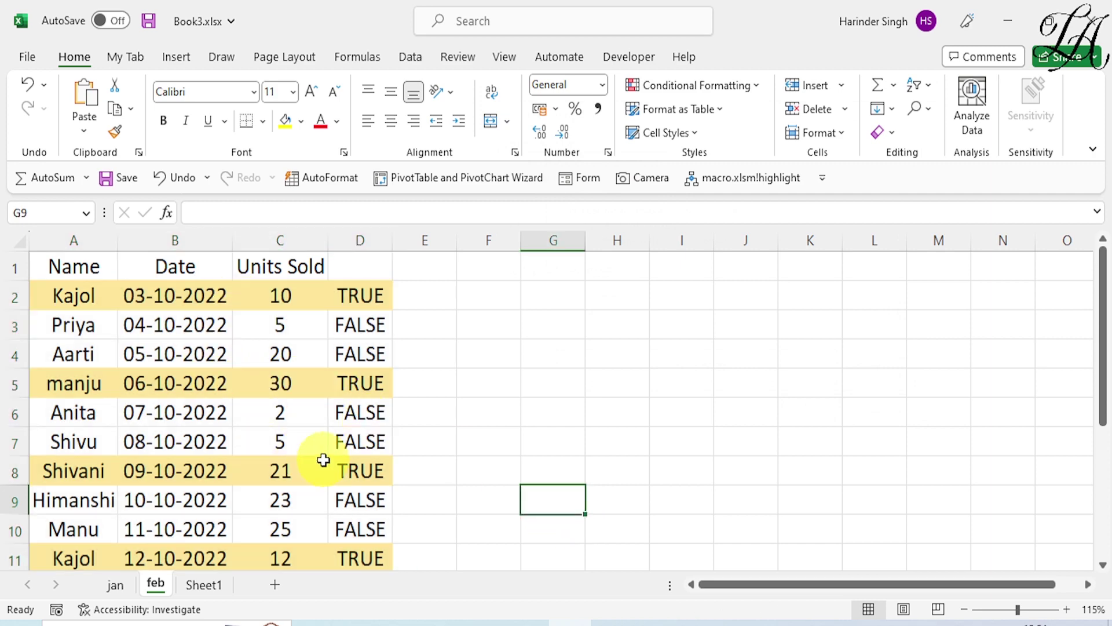
{"action": "scroll", "coordinate": [366, 551], "scroll_direction": "down", "scroll_amount": 1}
{"action": "scroll", "coordinate": [366, 551], "scroll_direction": "down", "scroll_amount": 3}
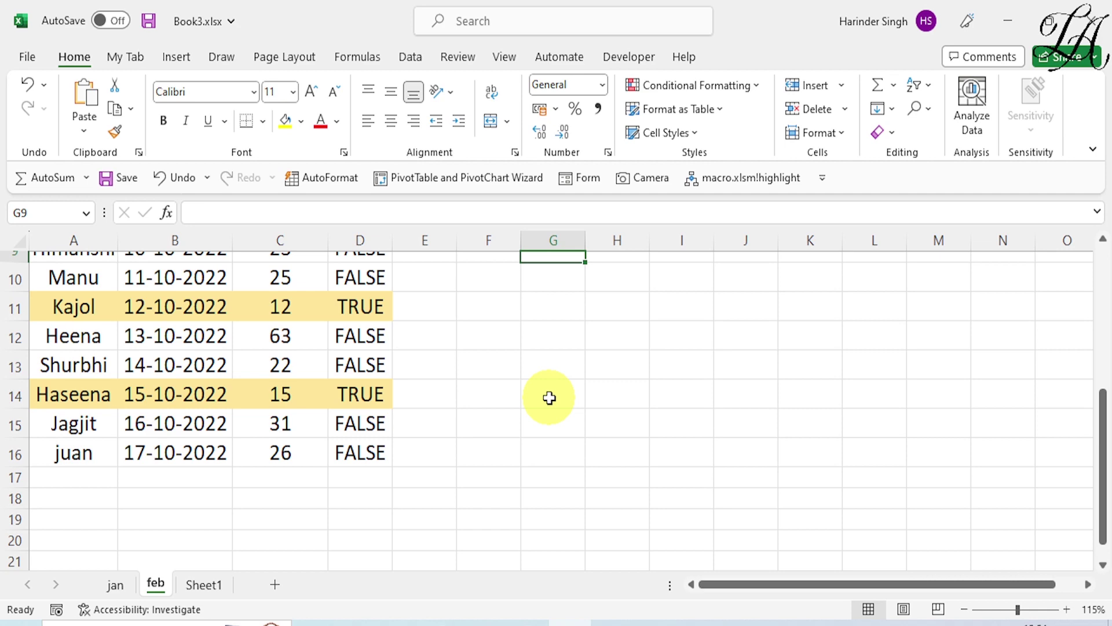
{"action": "scroll", "coordinate": [549, 398], "scroll_direction": "up", "scroll_amount": 3}
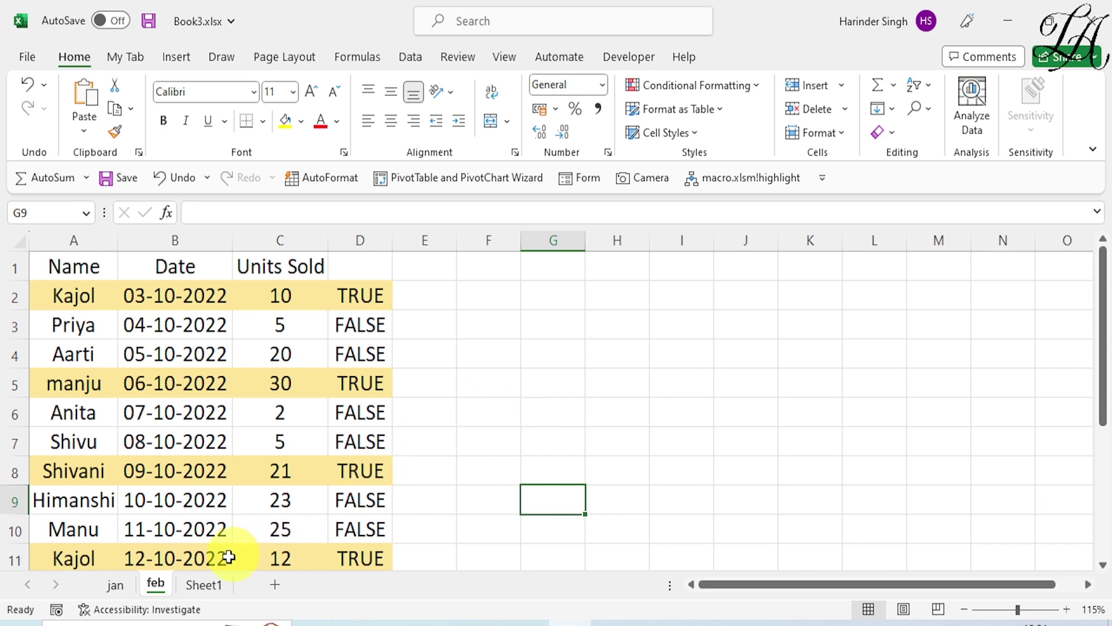
{"action": "left_click", "coordinate": [204, 585]}
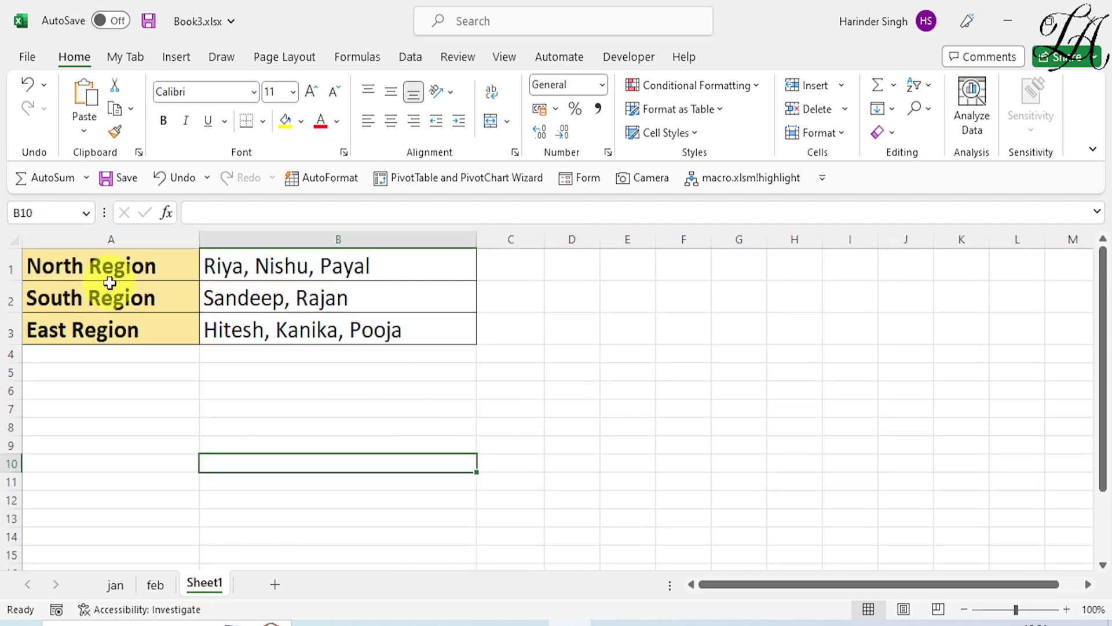
Split the comma-separated names in B1:B3 into separate columns using Text to Columns with the Comma delimiter, and check the resulting cells
{"action": "left_click", "coordinate": [344, 373]}
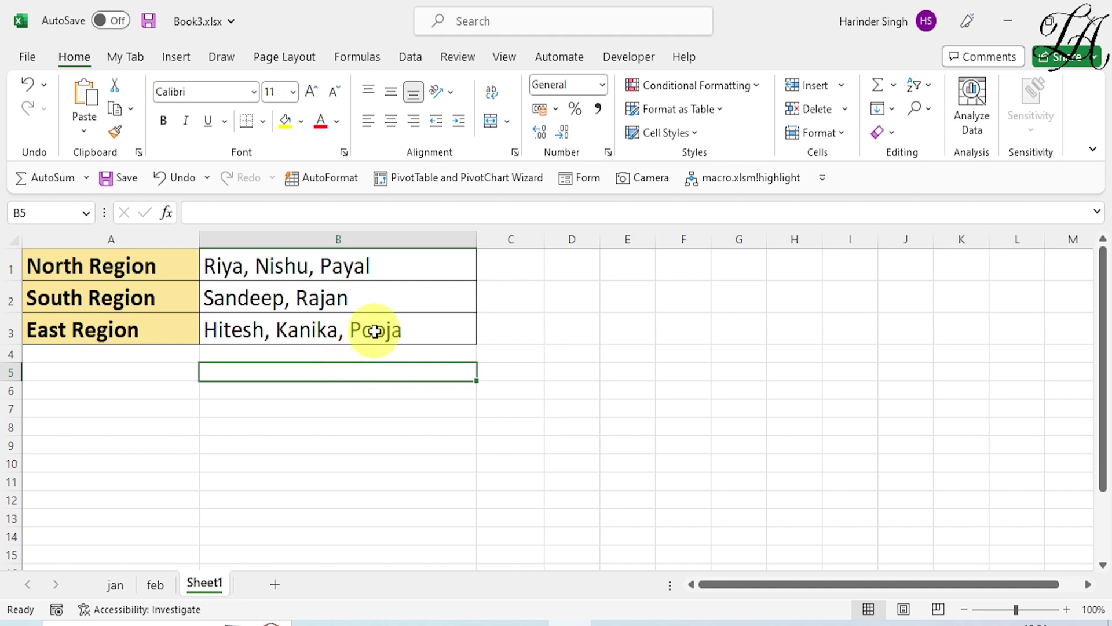
{"action": "left_click_drag", "start_coordinate": [307, 266], "coordinate": [310, 331]}
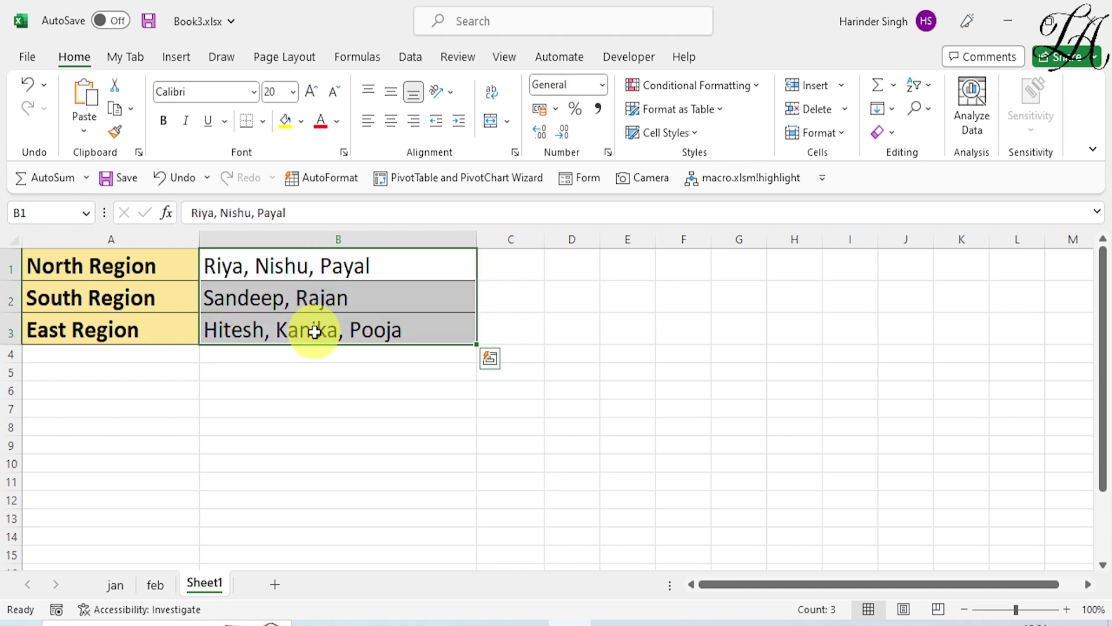
{"action": "left_click", "coordinate": [415, 62]}
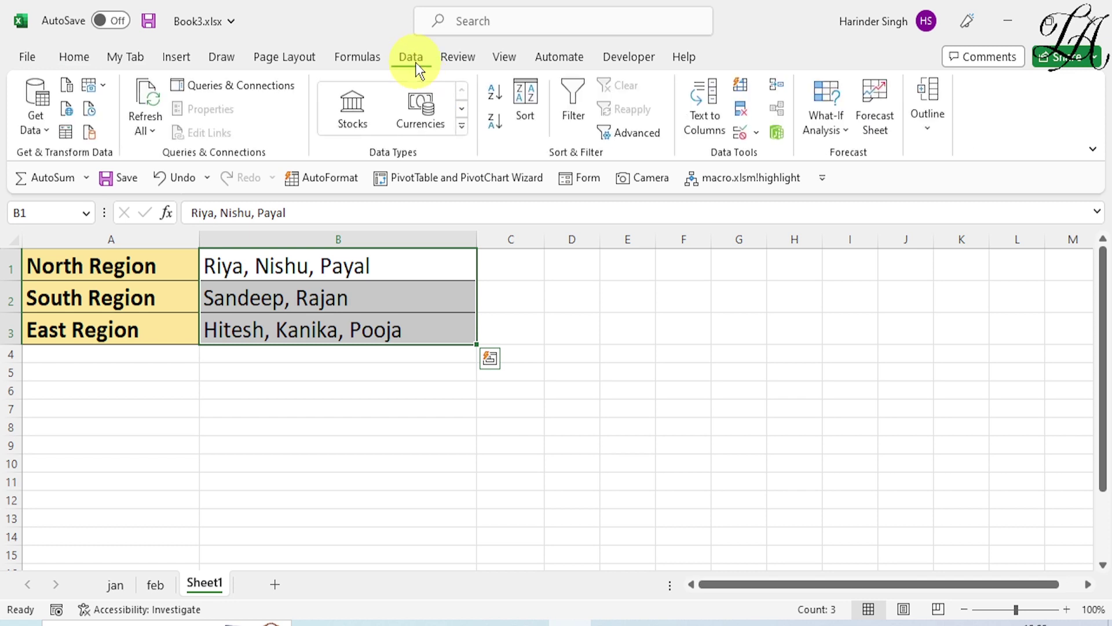
{"action": "left_click", "coordinate": [700, 89]}
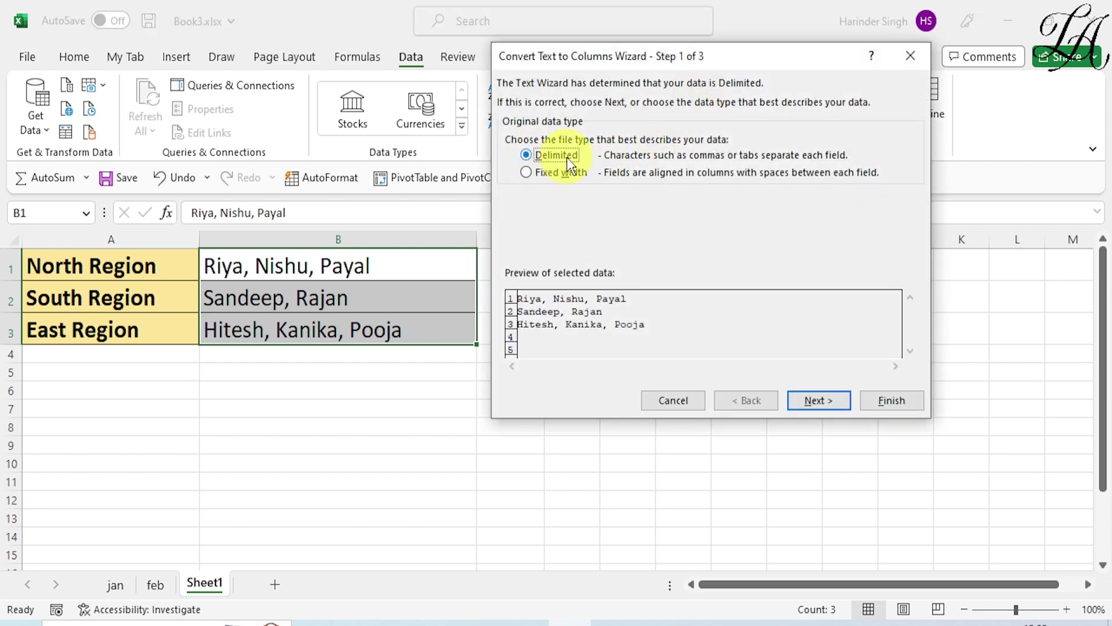
{"action": "left_click", "coordinate": [812, 399]}
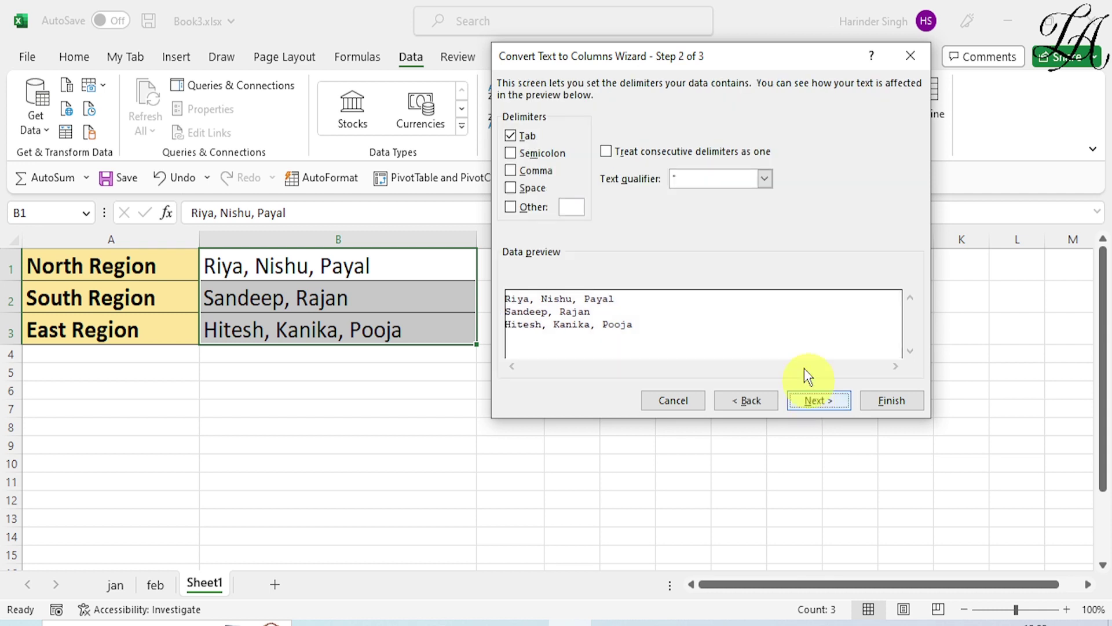
{"action": "left_click", "coordinate": [520, 169]}
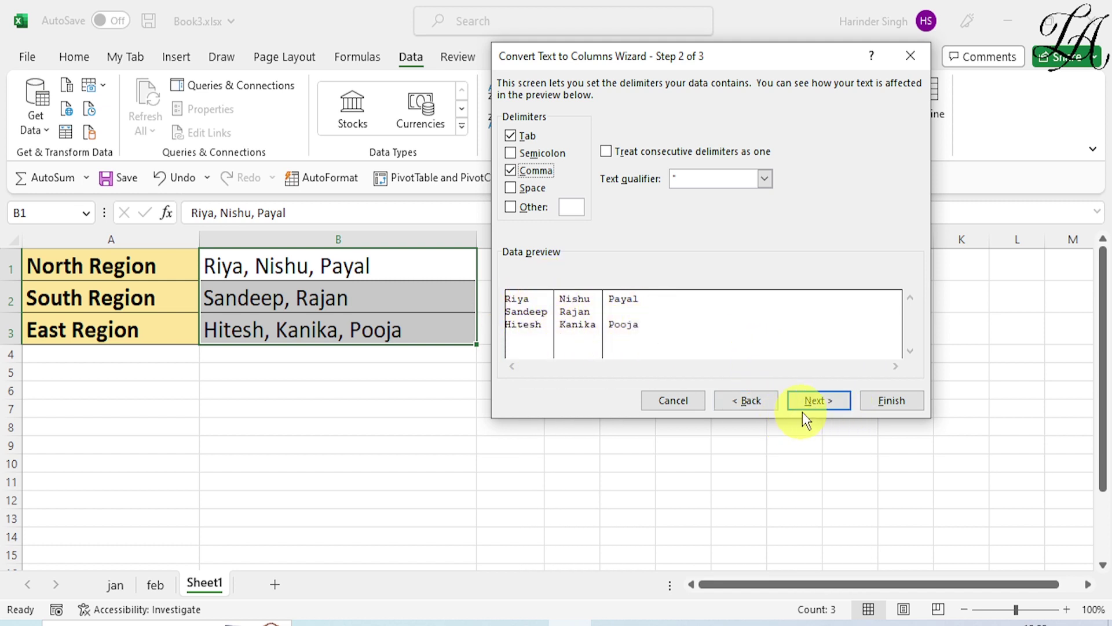
{"action": "left_click", "coordinate": [891, 400]}
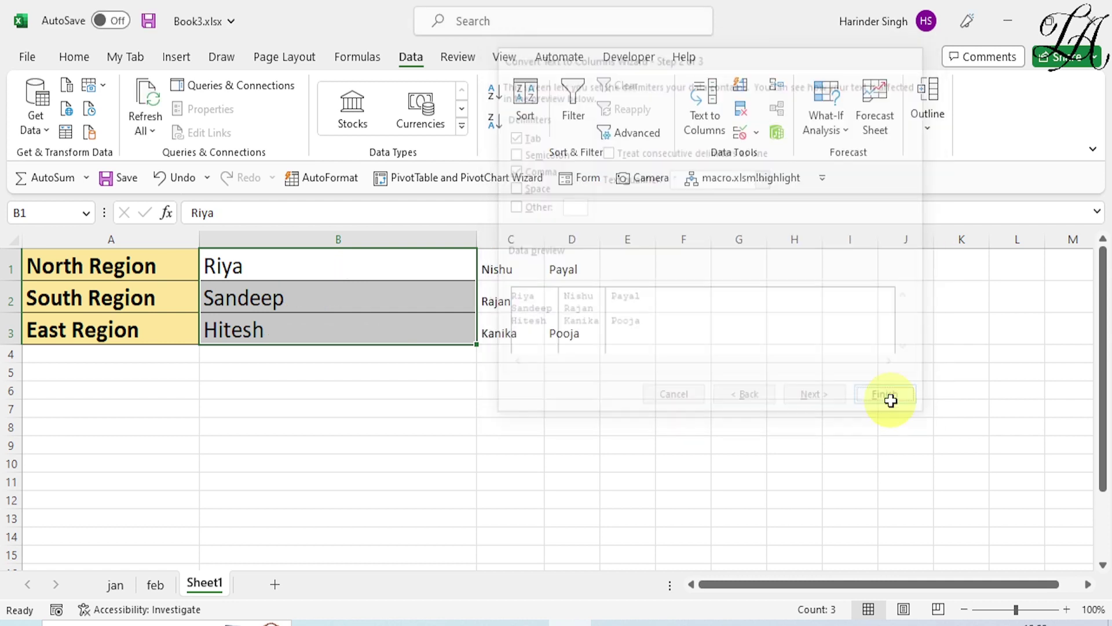
{"action": "left_click", "coordinate": [393, 268]}
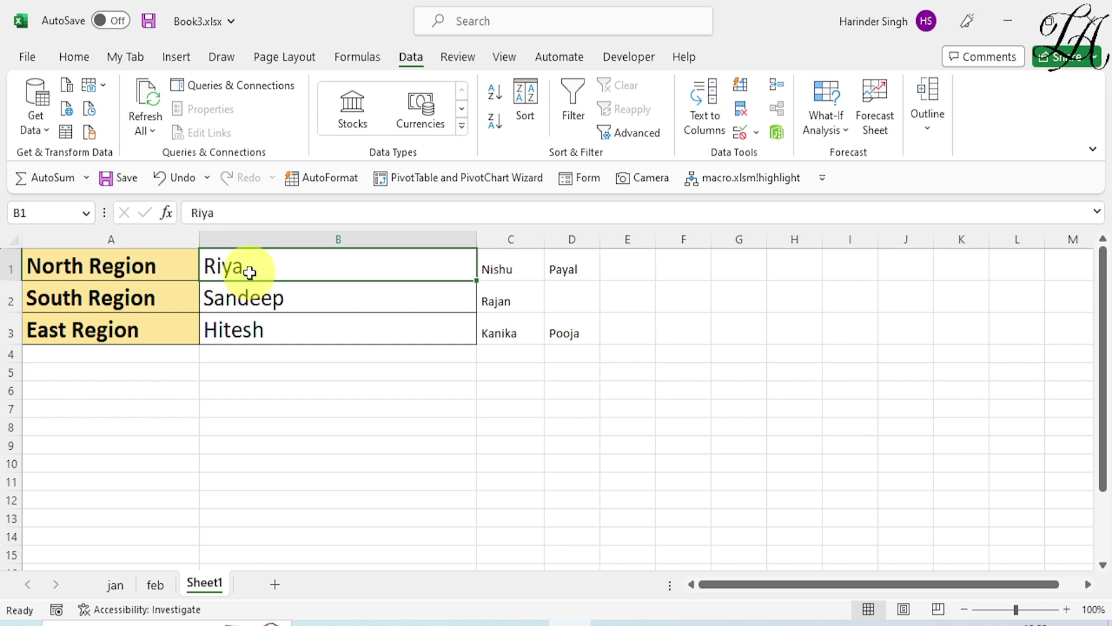
{"action": "left_click", "coordinate": [509, 269]}
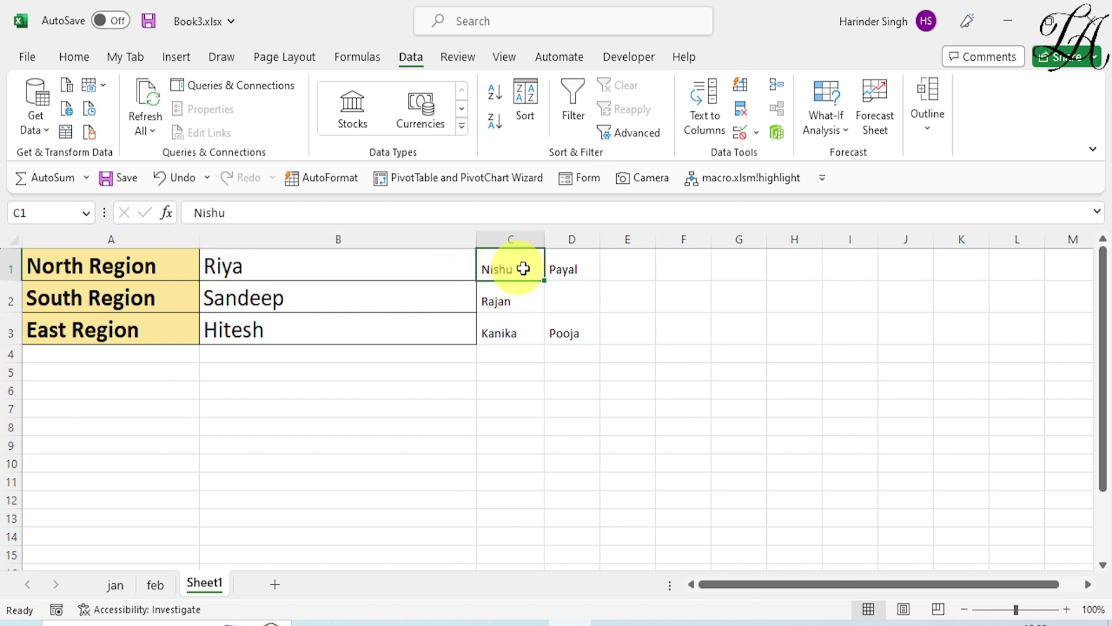
{"action": "left_click", "coordinate": [568, 268]}
{"action": "left_click", "coordinate": [367, 271]}
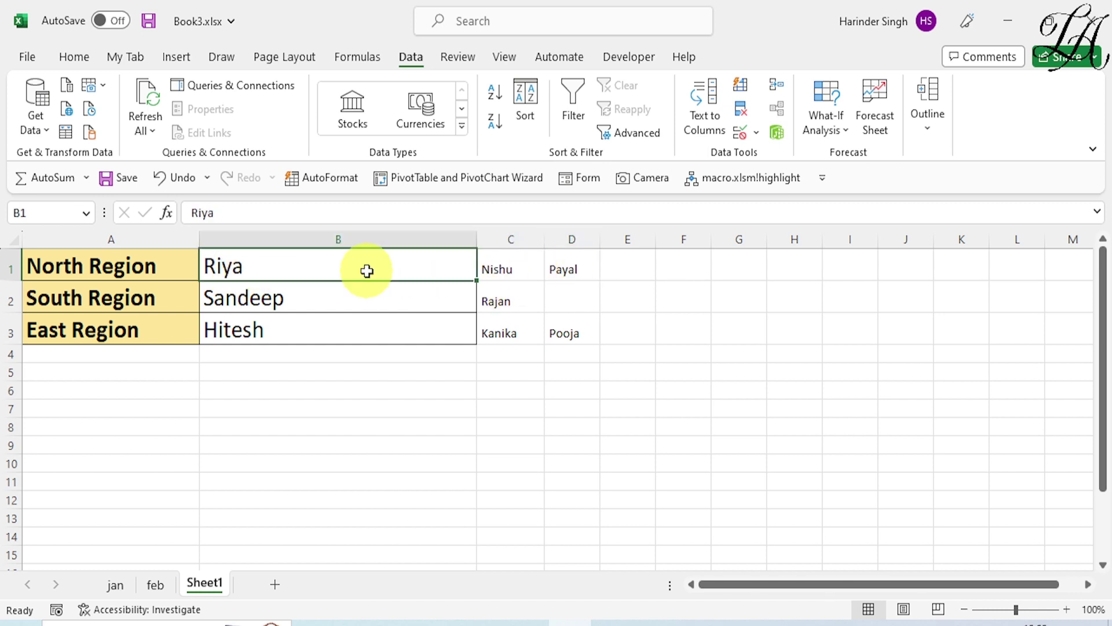
Set the font size of the split names in C1:D3 to 20 and autofit columns C and D
{"action": "left_click", "coordinate": [69, 59]}
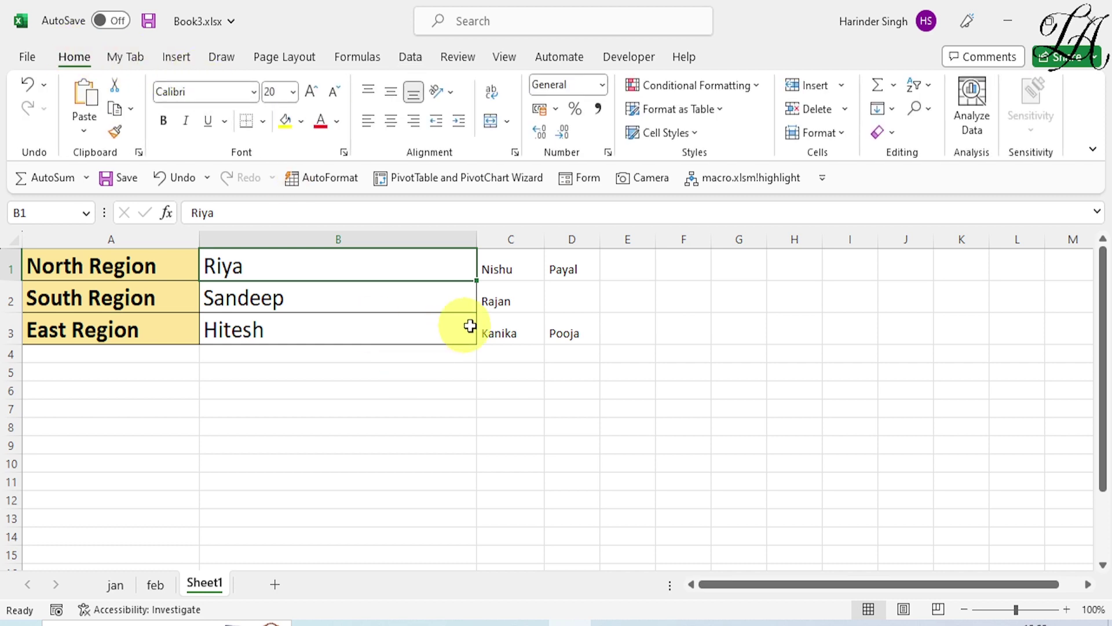
{"action": "left_click_drag", "start_coordinate": [502, 269], "coordinate": [566, 330]}
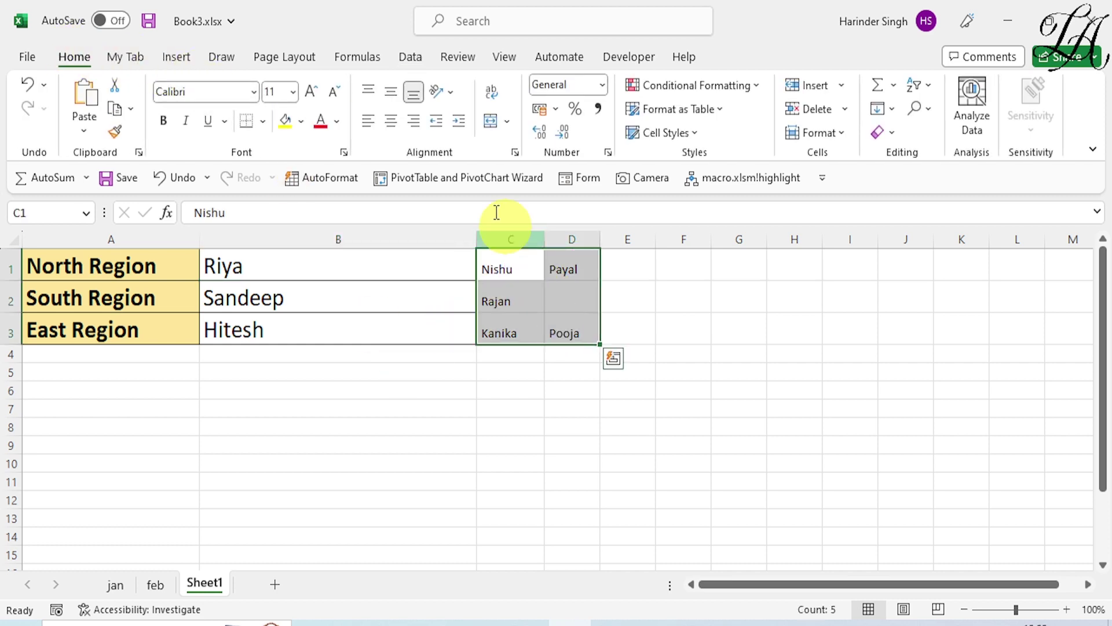
{"action": "left_click", "coordinate": [294, 95]}
{"action": "left_click", "coordinate": [277, 283]}
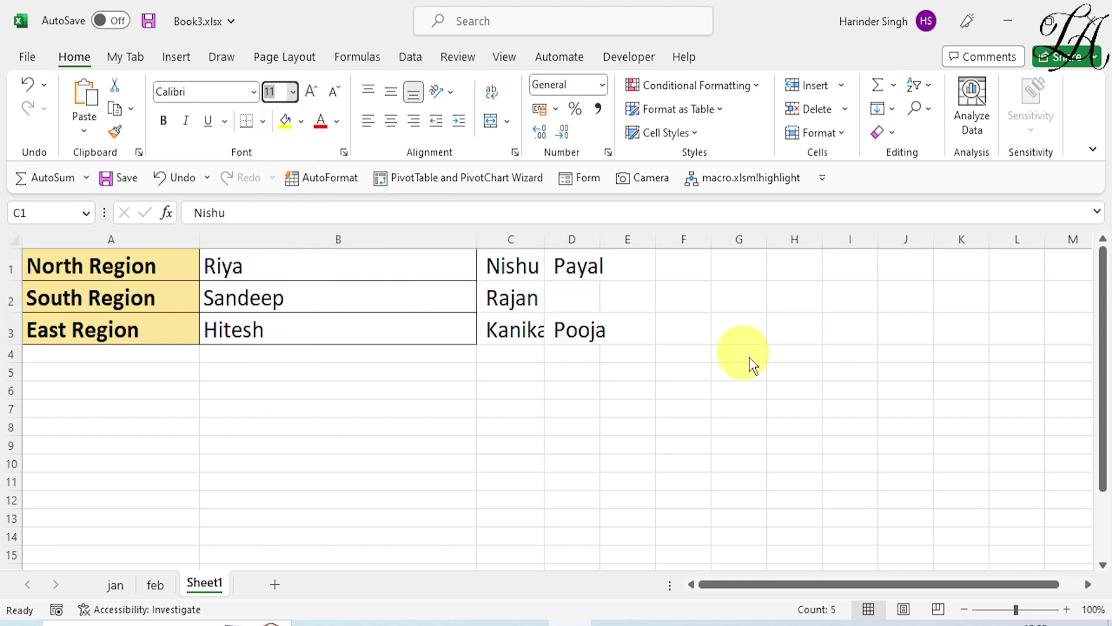
{"action": "double_click", "coordinate": [603, 237]}
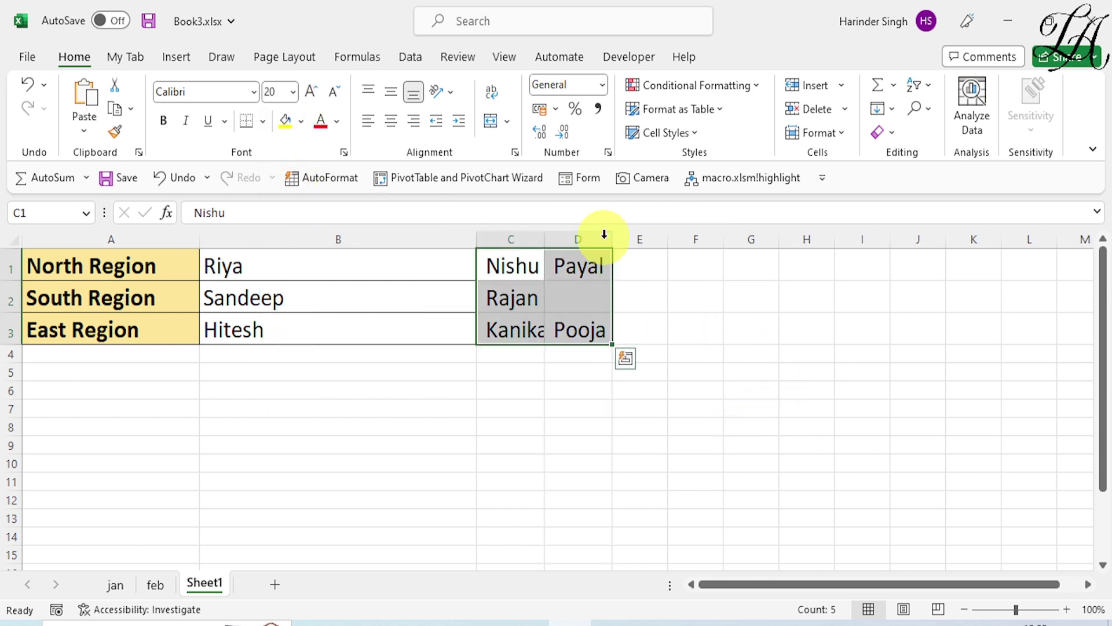
{"action": "double_click", "coordinate": [544, 239]}
{"action": "left_click", "coordinate": [571, 425]}
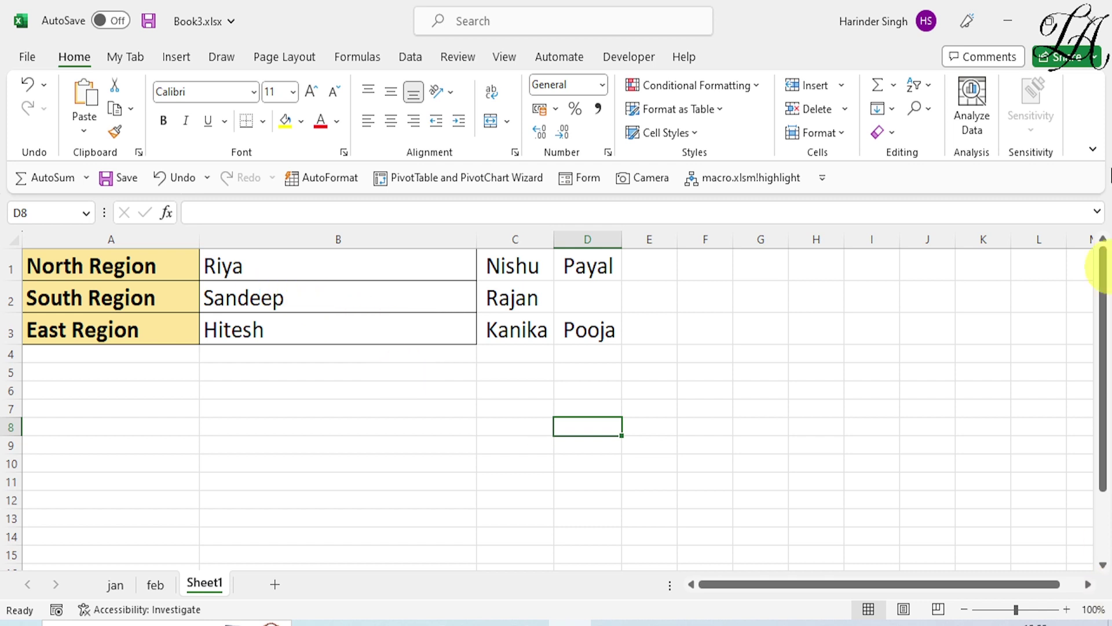
Copy the region table A1:D3, add a new worksheet and return to Sheet1
{"action": "left_click_drag", "start_coordinate": [122, 278], "coordinate": [577, 328]}
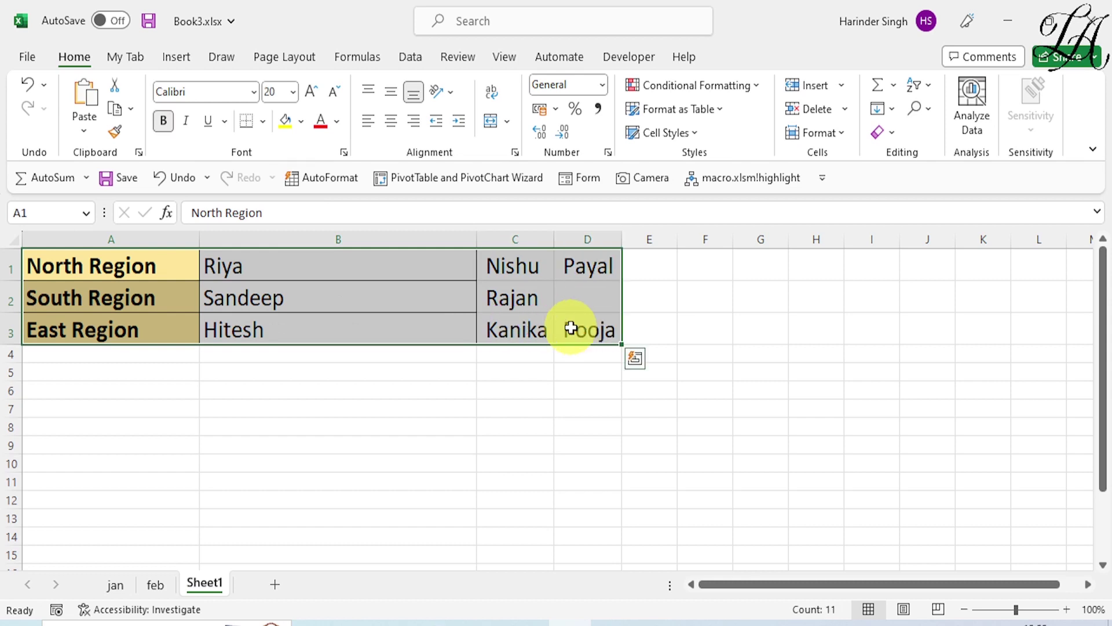
{"action": "right_click", "coordinate": [531, 311]}
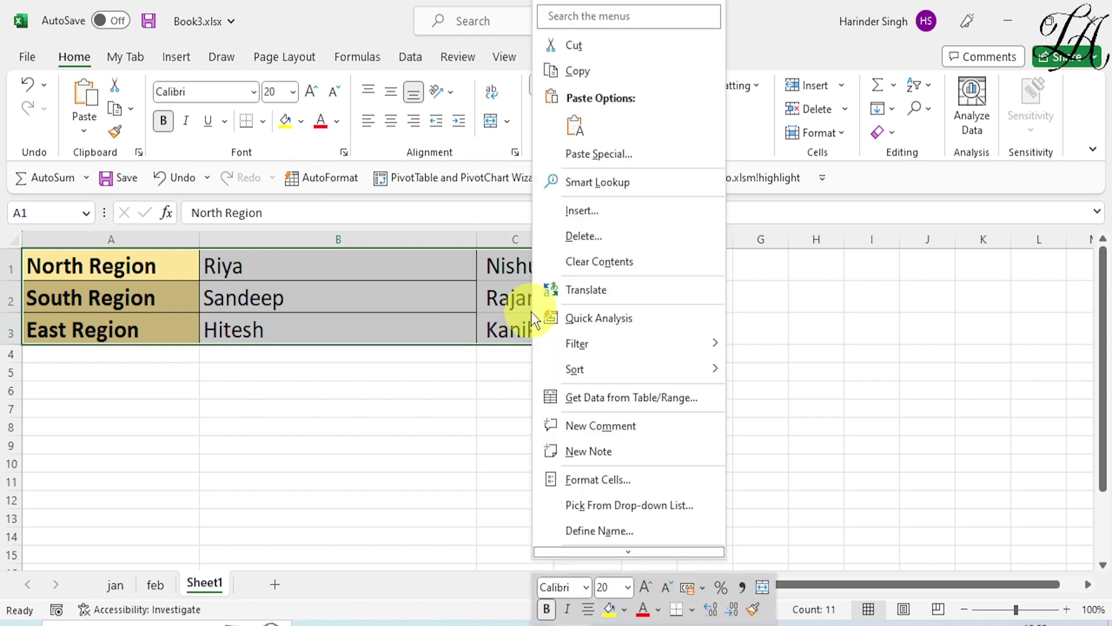
{"action": "left_click", "coordinate": [575, 74]}
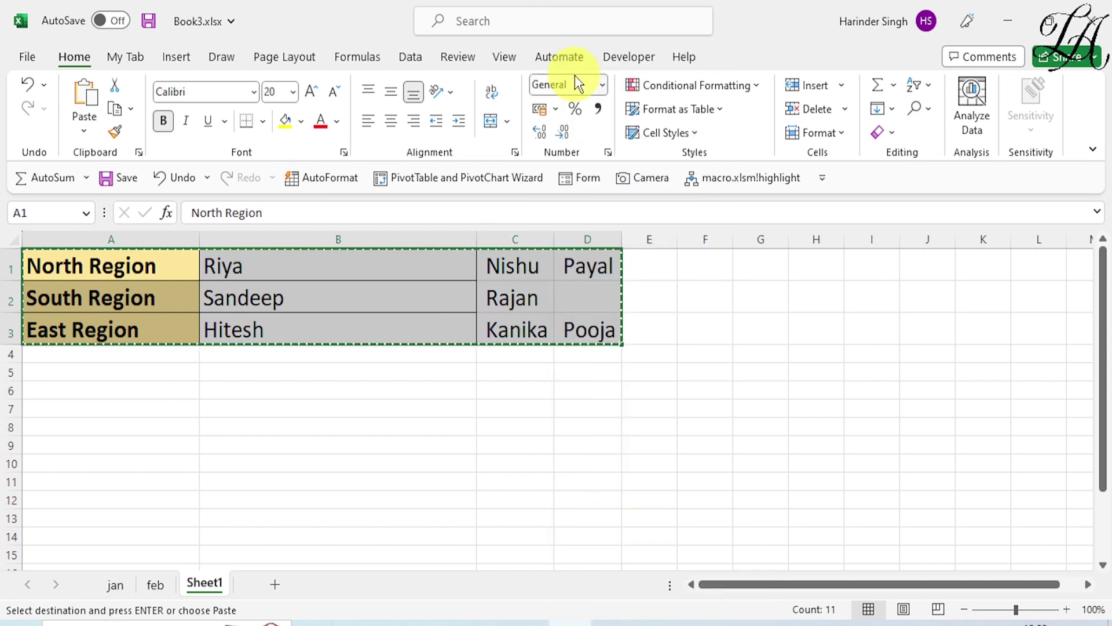
{"action": "left_click", "coordinate": [274, 584]}
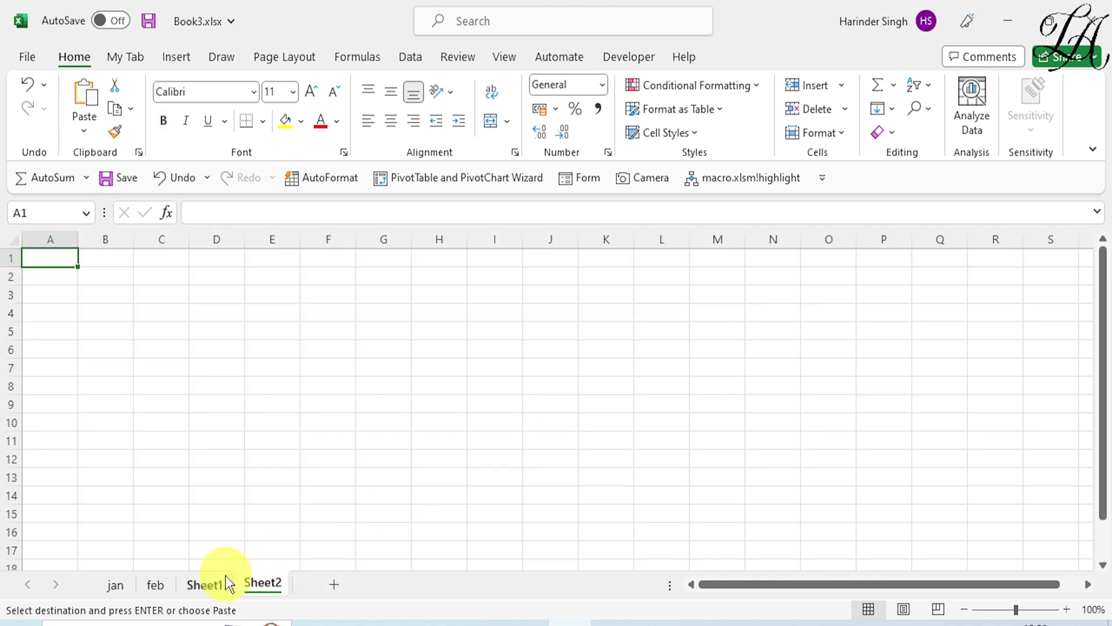
{"action": "left_click", "coordinate": [205, 584]}
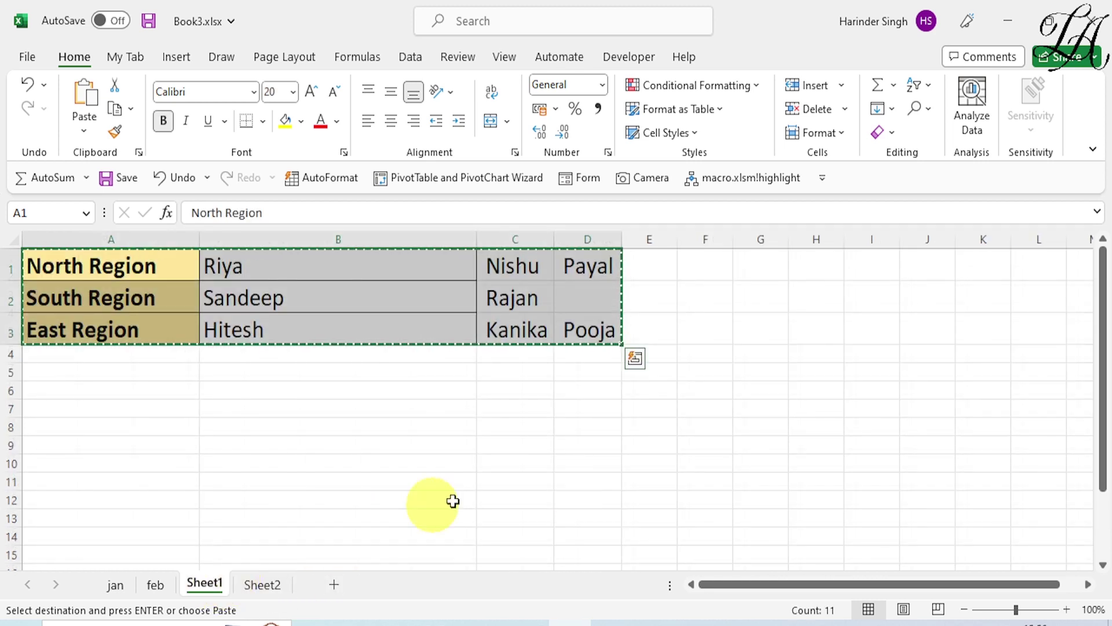
Paste the copied region table at B9 on Sheet1 with Paste Special's Transpose option
{"action": "left_click", "coordinate": [392, 450]}
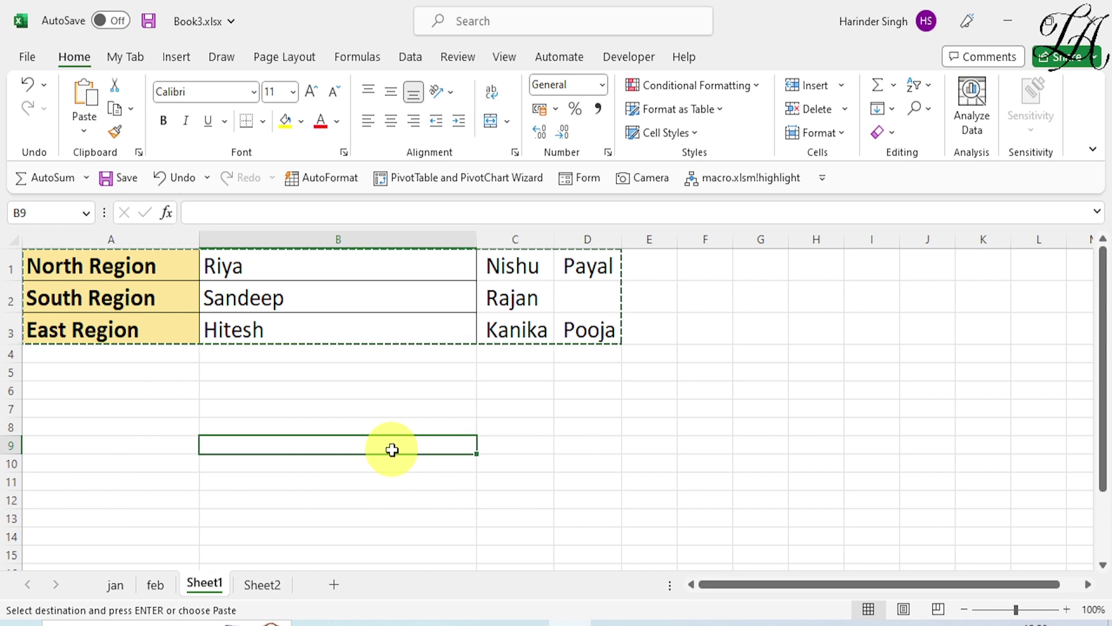
{"action": "right_click", "coordinate": [392, 450]}
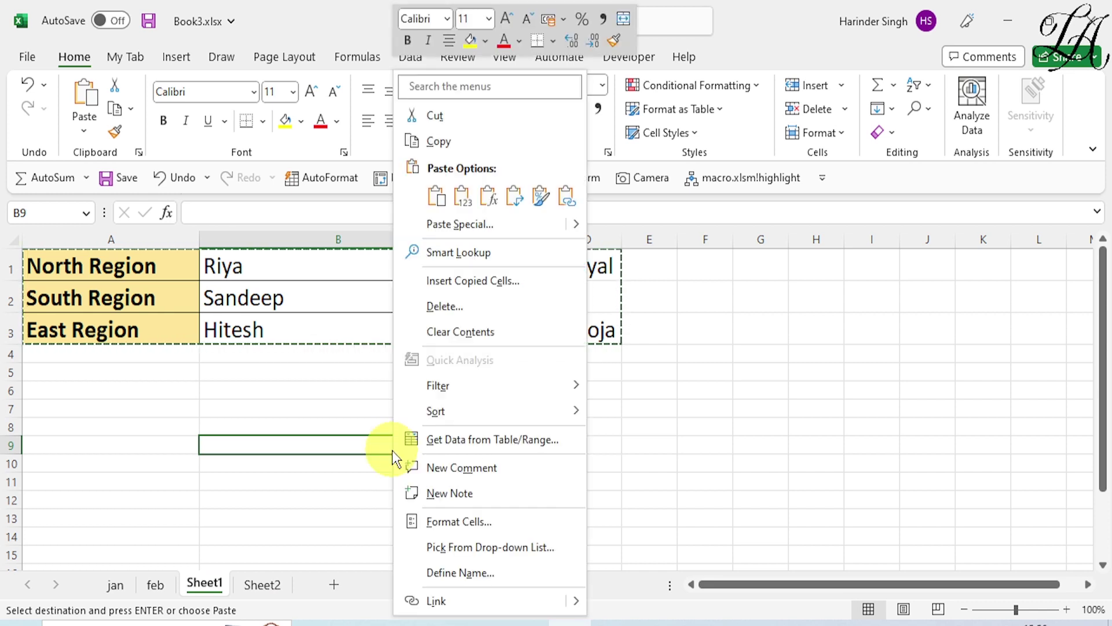
{"action": "left_click", "coordinate": [469, 228]}
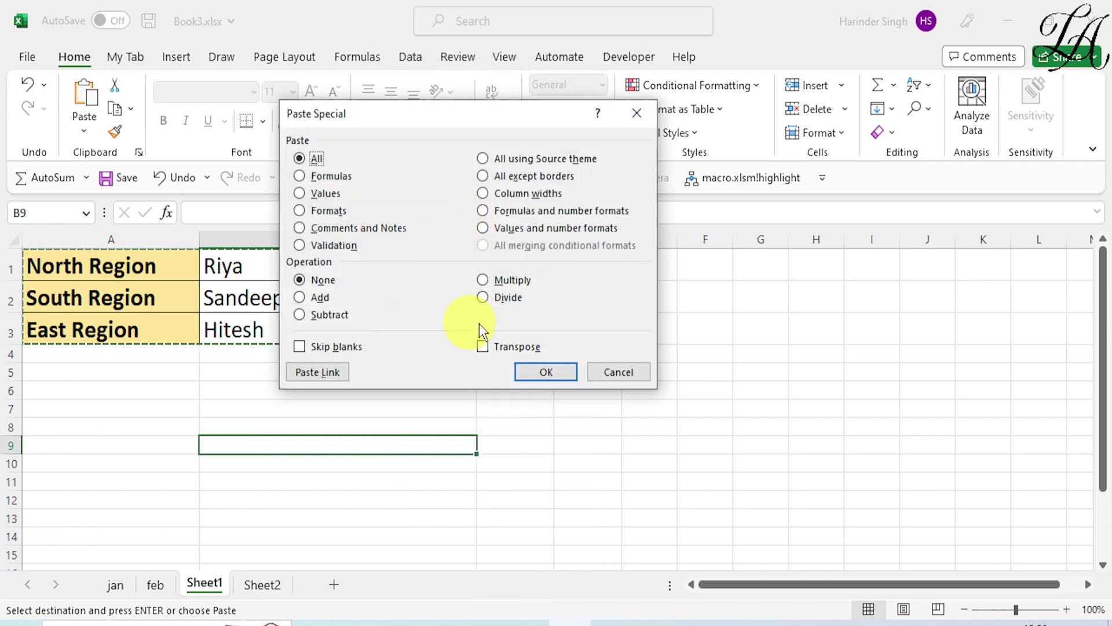
{"action": "left_click", "coordinate": [509, 346]}
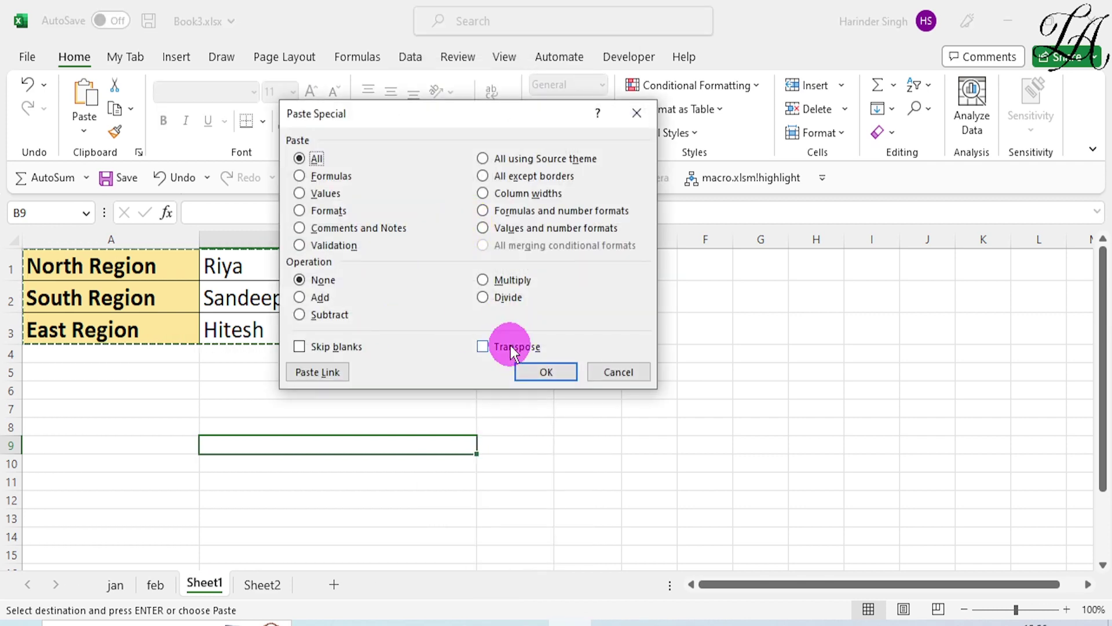
{"action": "left_click", "coordinate": [548, 372]}
{"action": "scroll", "coordinate": [753, 422], "scroll_direction": "down", "scroll_amount": 2}
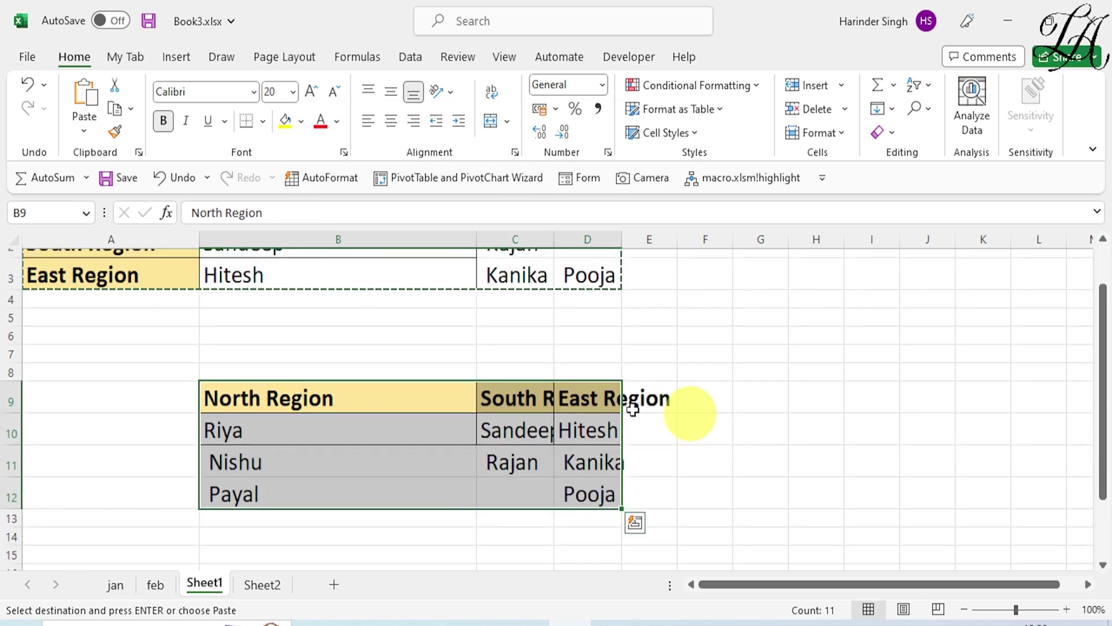
Resize columns B, C and D to fit the transposed region headings and clear the copy marquee
{"action": "left_click", "coordinate": [725, 334]}
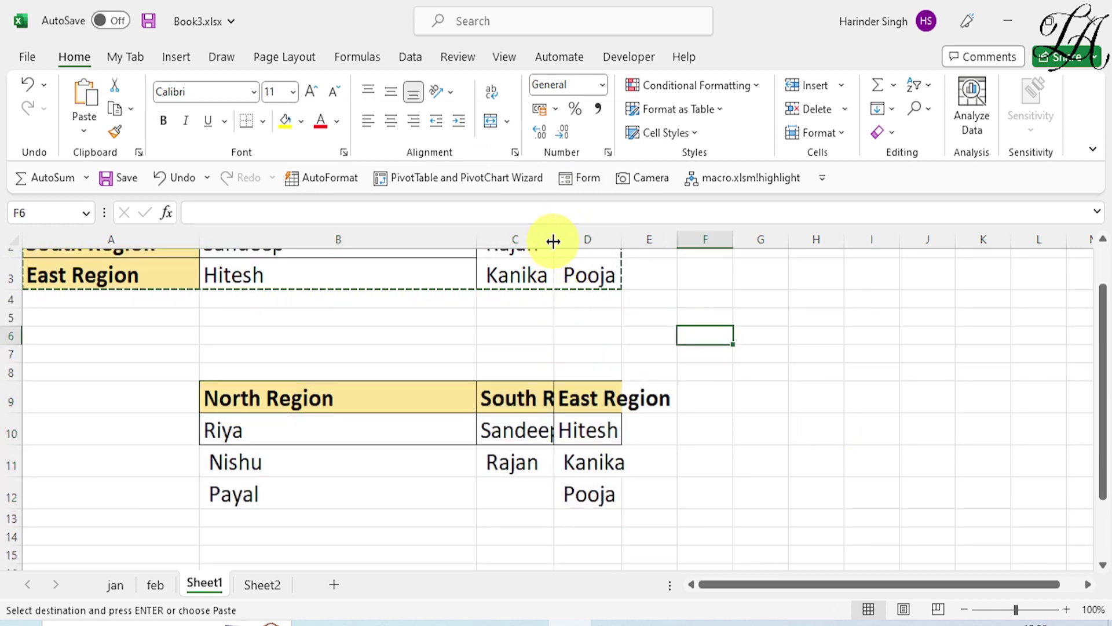
{"action": "left_click_drag", "start_coordinate": [555, 240], "coordinate": [736, 245]}
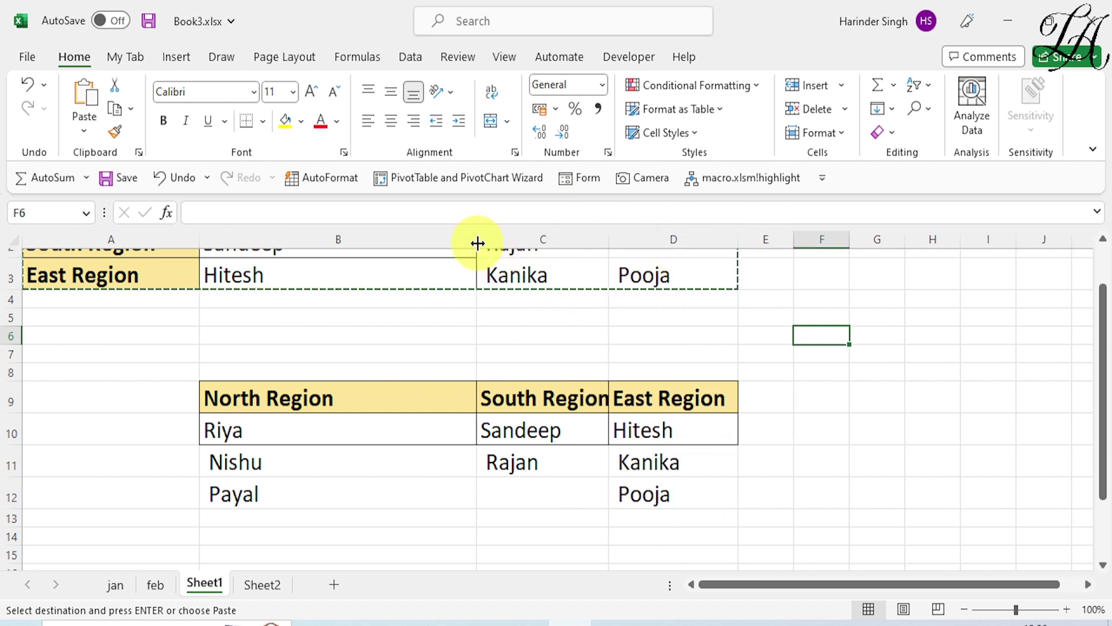
{"action": "left_click_drag", "start_coordinate": [477, 241], "coordinate": [336, 265]}
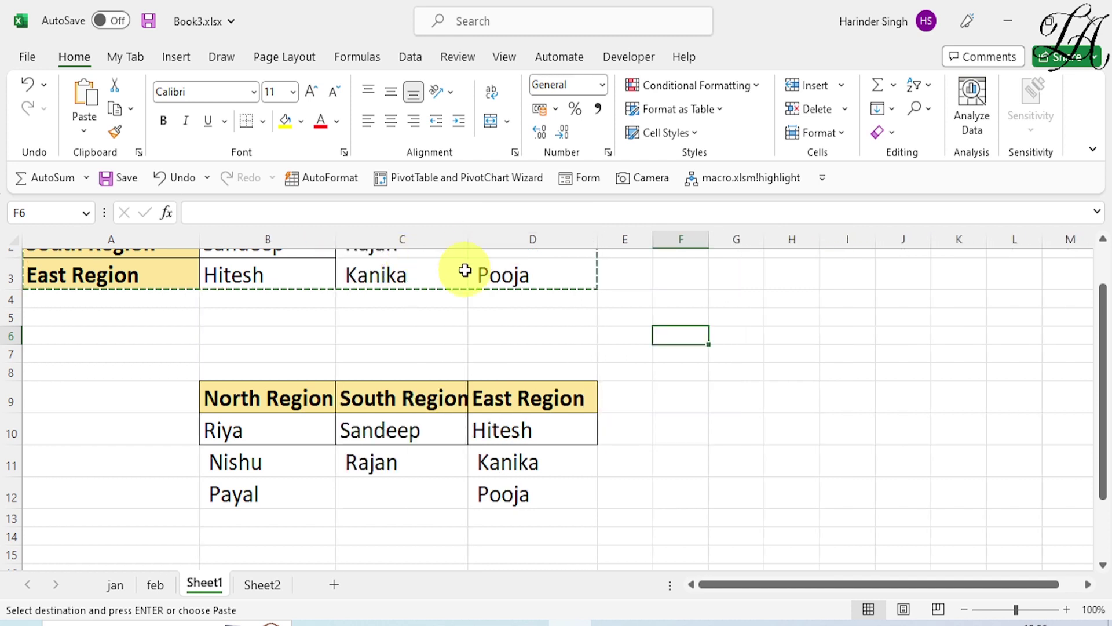
{"action": "left_click_drag", "start_coordinate": [469, 239], "coordinate": [479, 240]}
{"action": "key", "text": "Escape"}
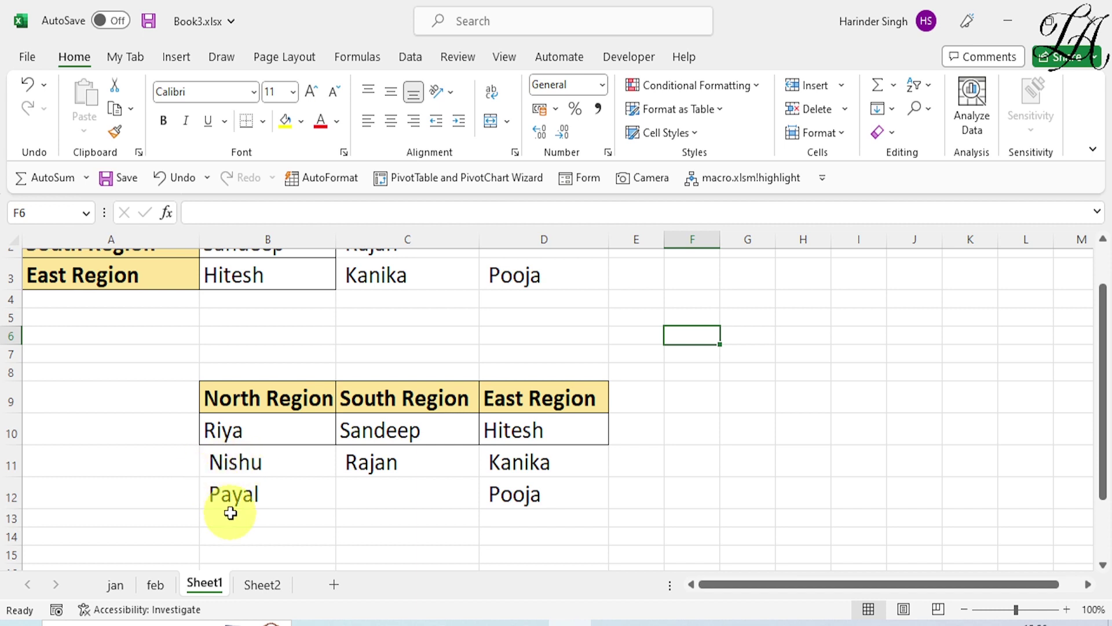
Delete the leading space before the name in B11 and check the other names in rows 11 and 12
{"action": "left_click", "coordinate": [213, 464]}
{"action": "double_click", "coordinate": [213, 463]}
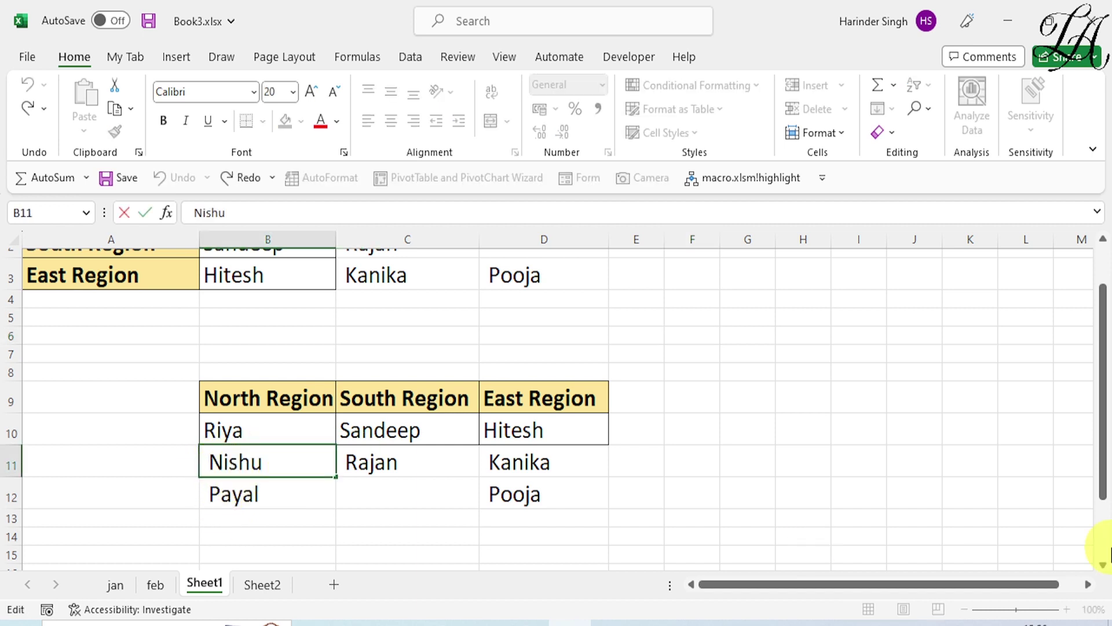
{"action": "key", "text": "BackSpace"}
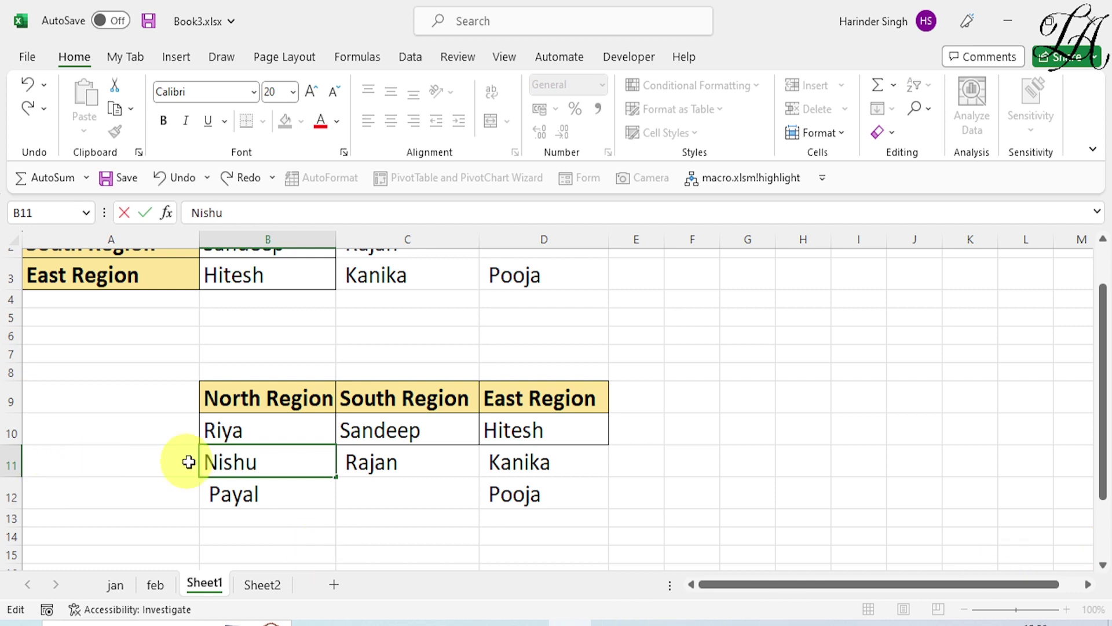
{"action": "left_click", "coordinate": [368, 470]}
{"action": "left_click", "coordinate": [546, 462]}
{"action": "left_click", "coordinate": [290, 492]}
{"action": "left_click", "coordinate": [451, 504]}
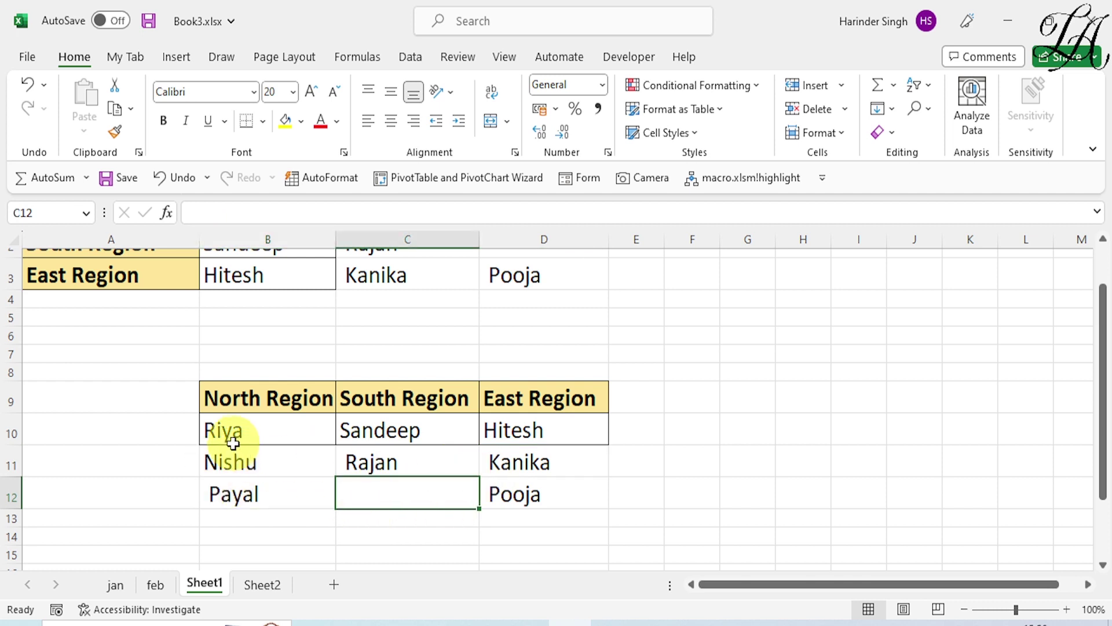
Replace every space in the names in B10:D12 with nothing using Find and Replace
{"action": "left_click_drag", "start_coordinate": [218, 426], "coordinate": [545, 504]}
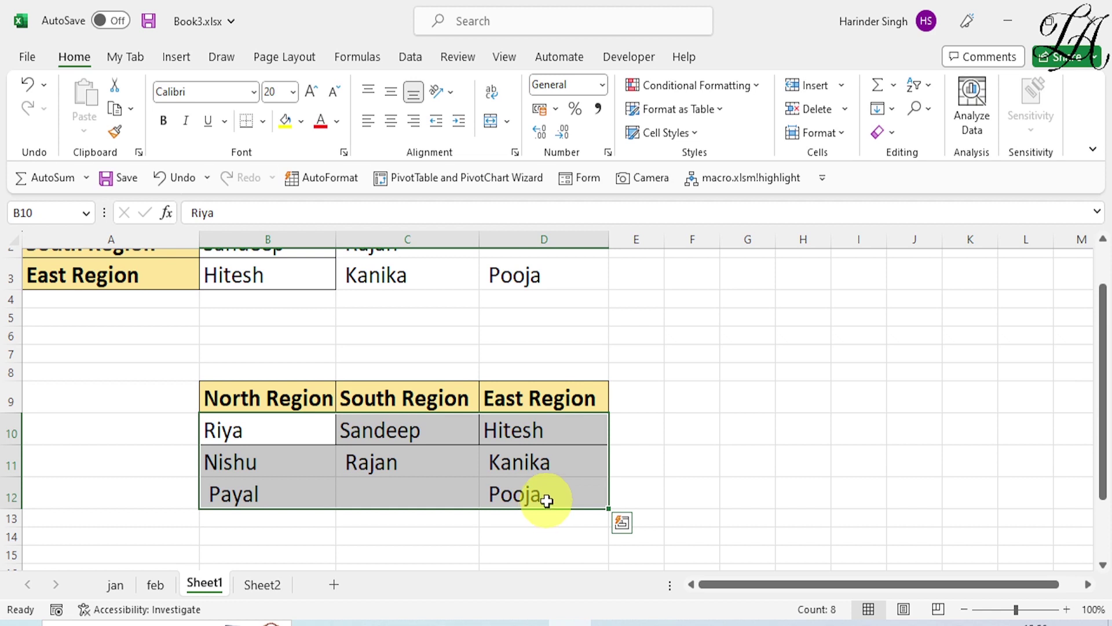
{"action": "key", "text": "ctrl+h"}
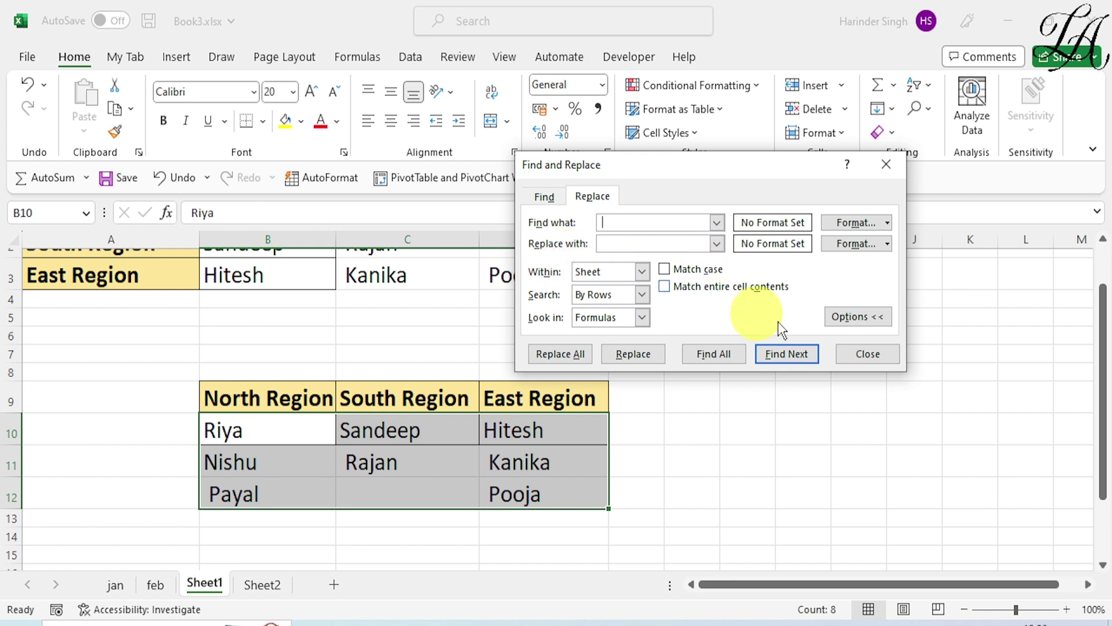
{"action": "left_click", "coordinate": [577, 353]}
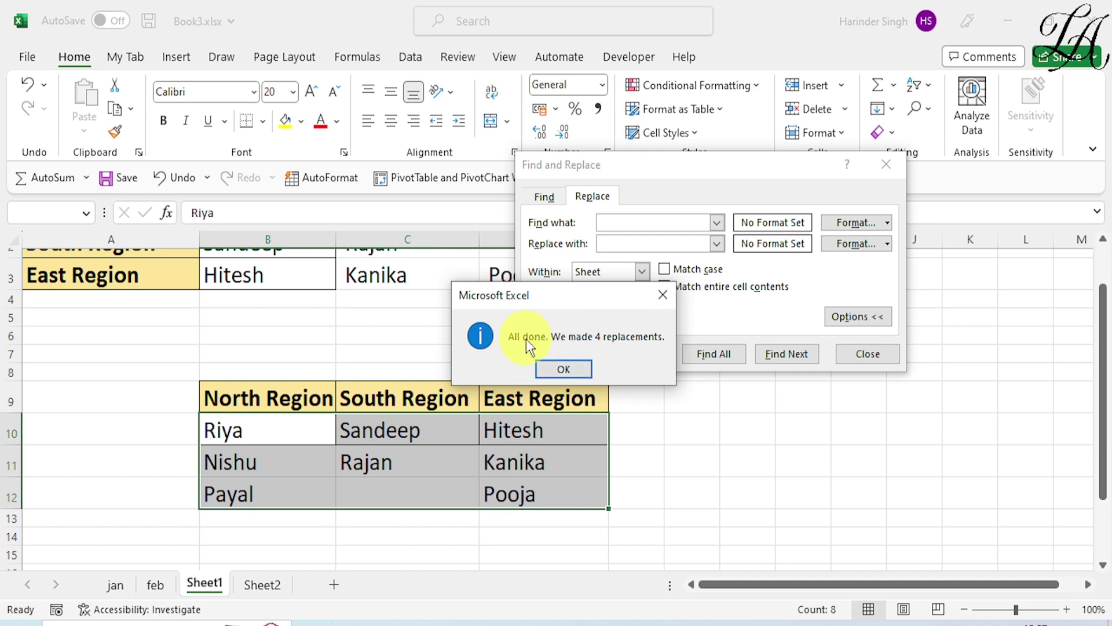
Close Find and Replace and apply All Borders to the names in B10:D12
{"action": "left_click", "coordinate": [563, 369]}
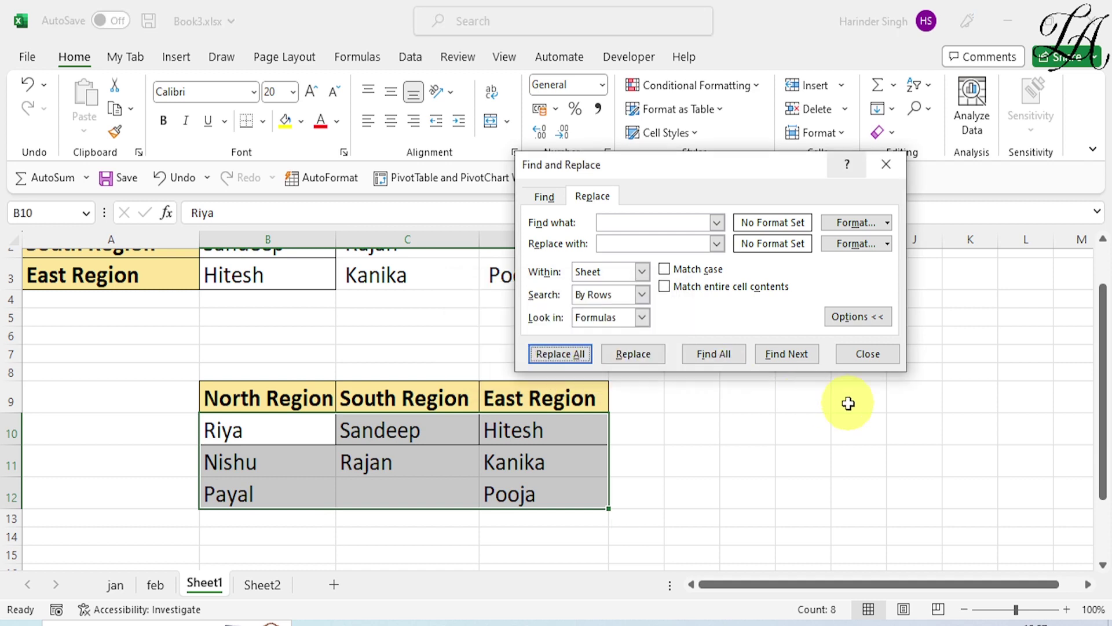
{"action": "left_click", "coordinate": [884, 167]}
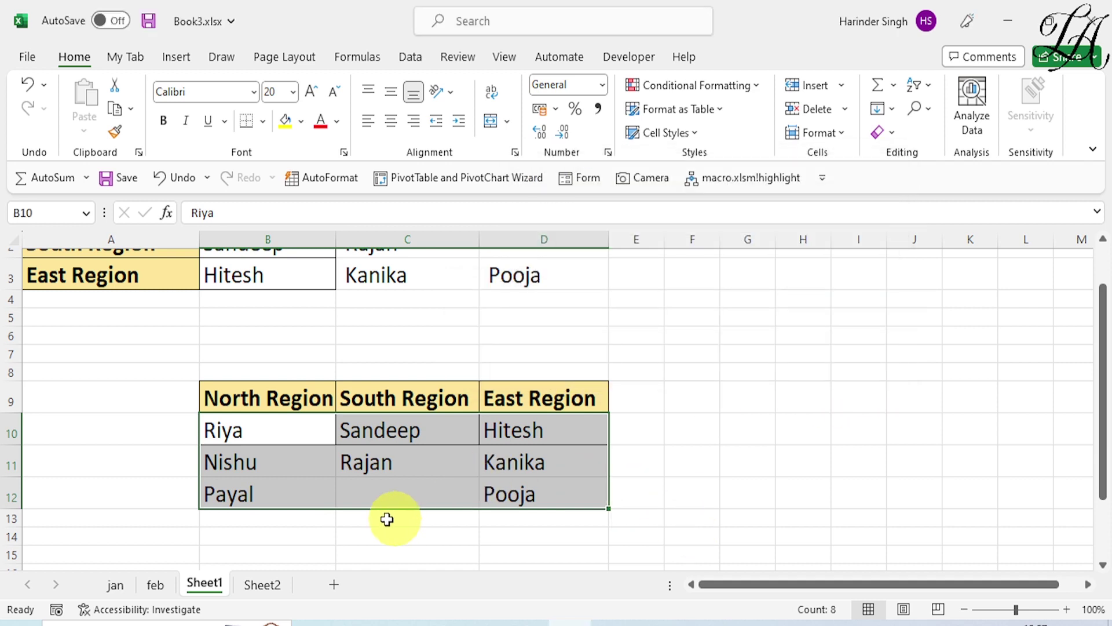
{"action": "left_click", "coordinate": [264, 121]}
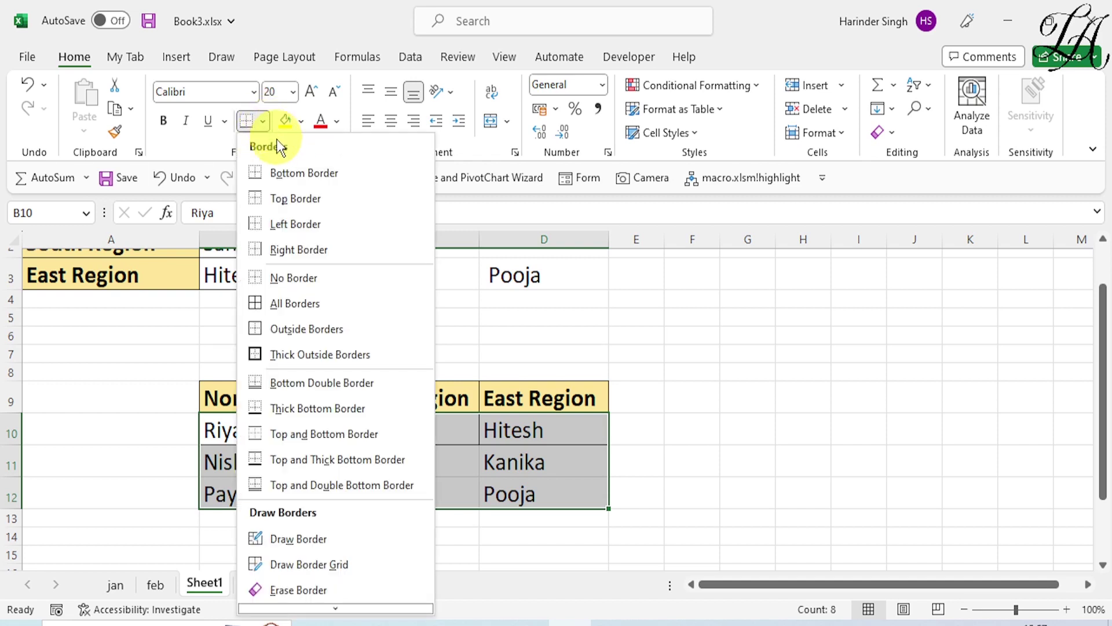
{"action": "left_click", "coordinate": [288, 303]}
{"action": "left_click", "coordinate": [784, 389]}
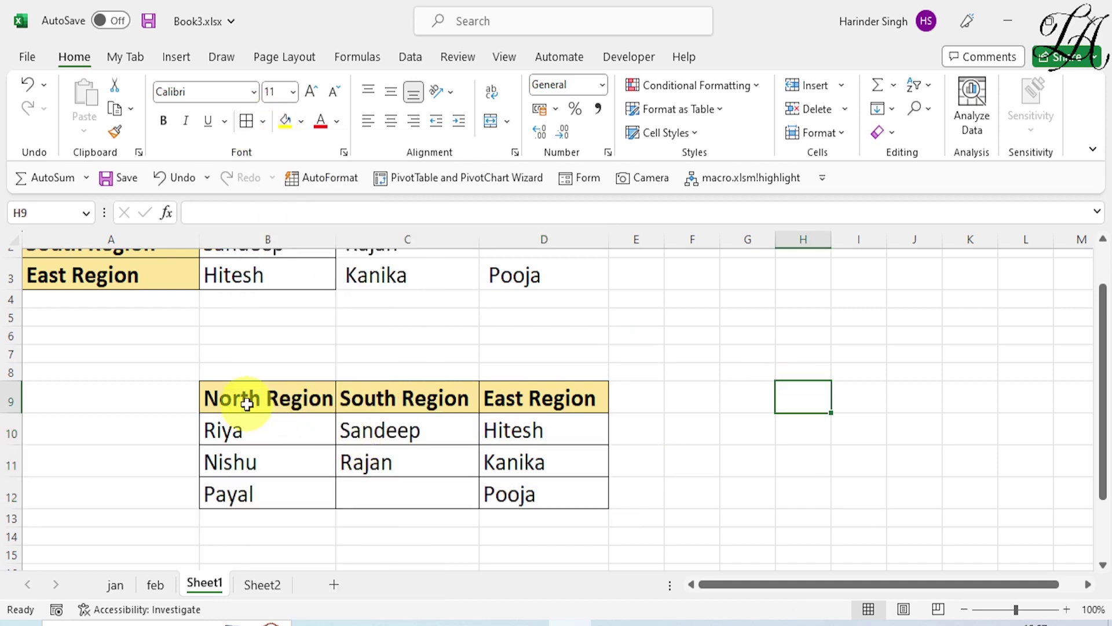
Paste a copy of the region headings in B9:D9 at G9 with Paste Special's Transpose option and fit column G to them
{"action": "scroll", "coordinate": [247, 404], "scroll_direction": "up", "scroll_amount": 2}
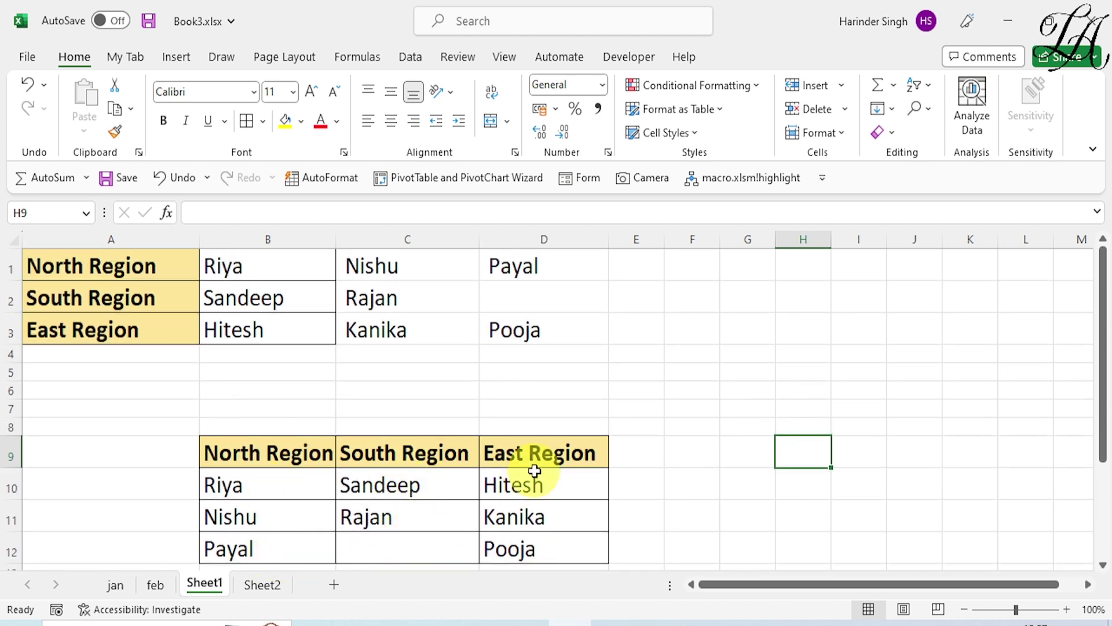
{"action": "scroll", "coordinate": [575, 529], "scroll_direction": "down", "scroll_amount": 2}
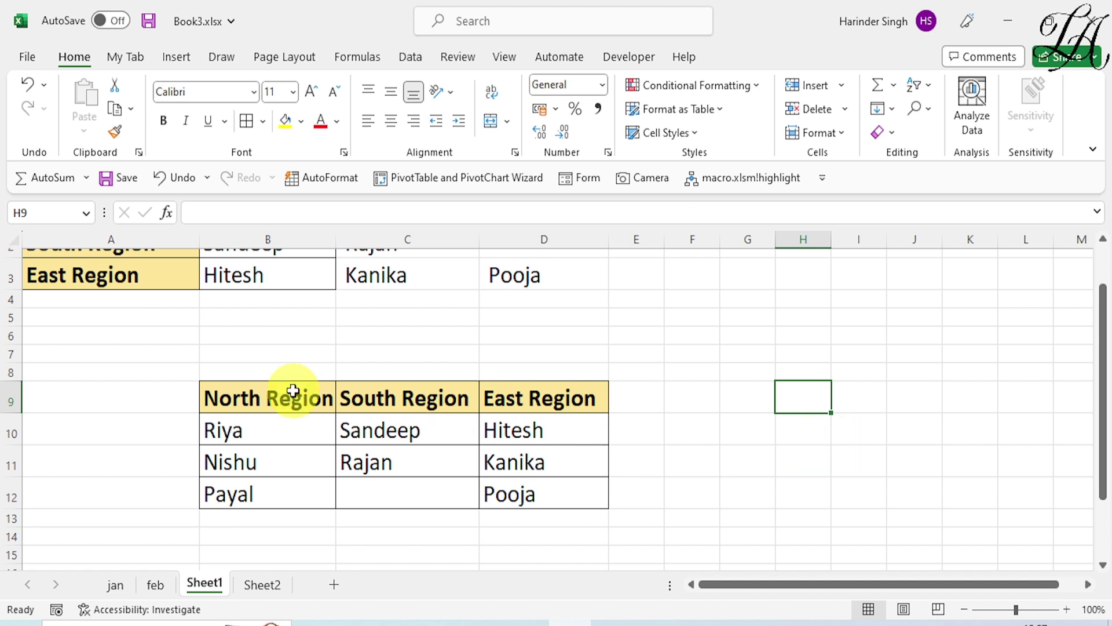
{"action": "left_click_drag", "start_coordinate": [236, 398], "coordinate": [521, 398]}
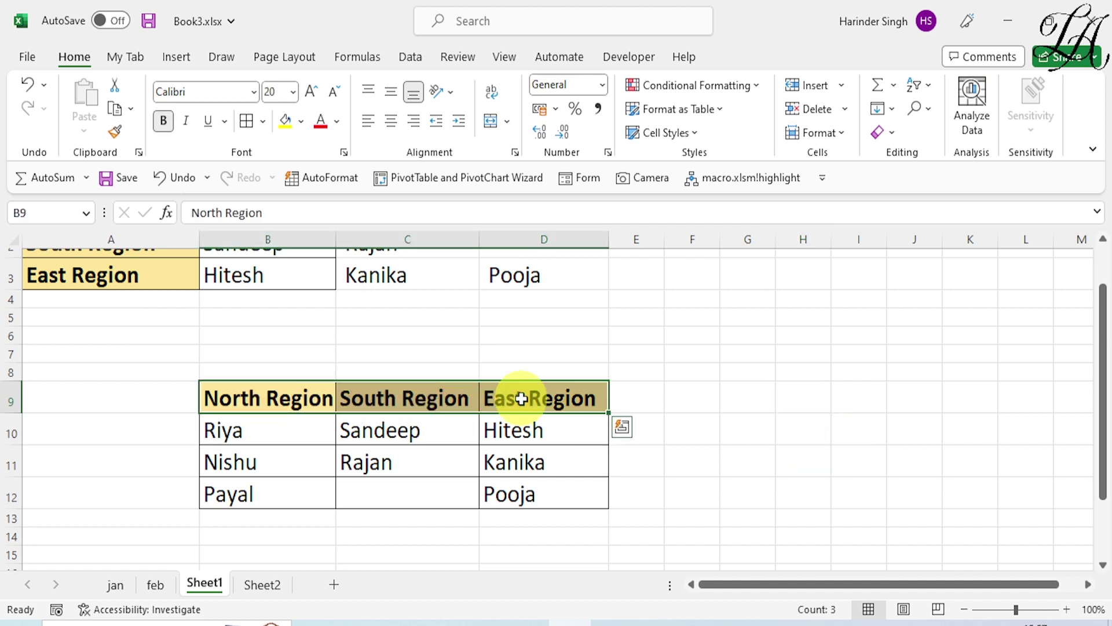
{"action": "right_click", "coordinate": [521, 398]}
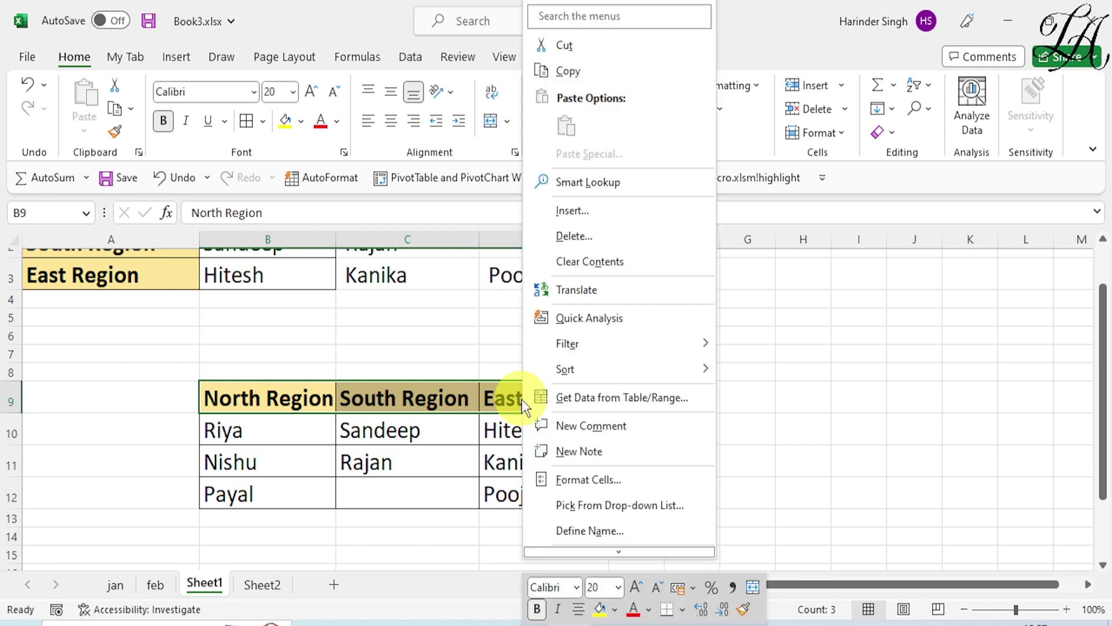
{"action": "left_click", "coordinate": [586, 71]}
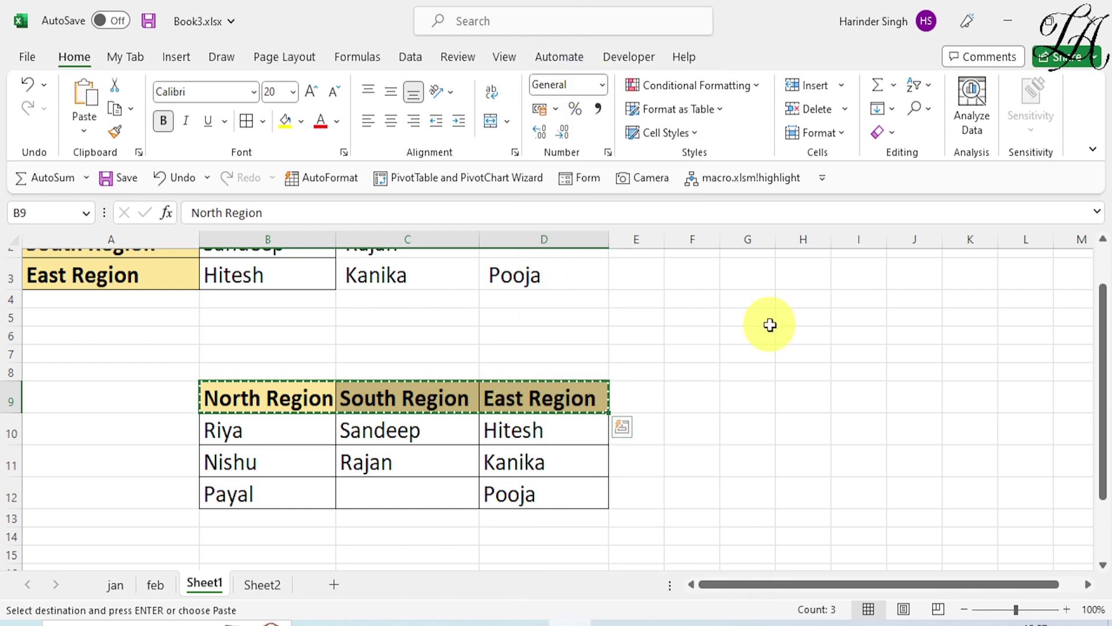
{"action": "left_click", "coordinate": [751, 401]}
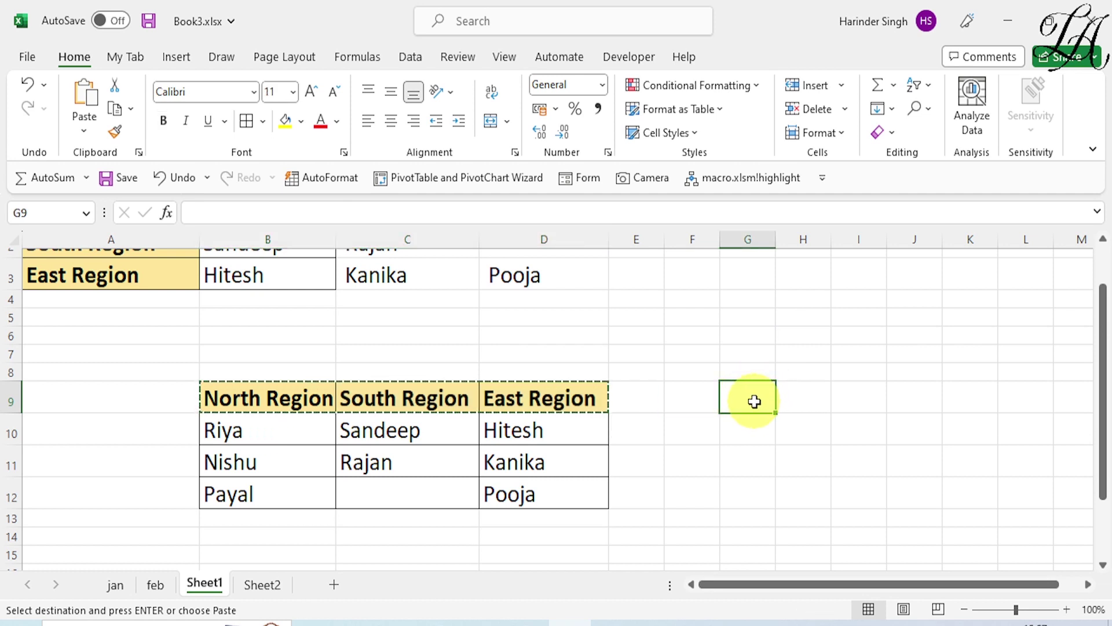
{"action": "right_click", "coordinate": [754, 402]}
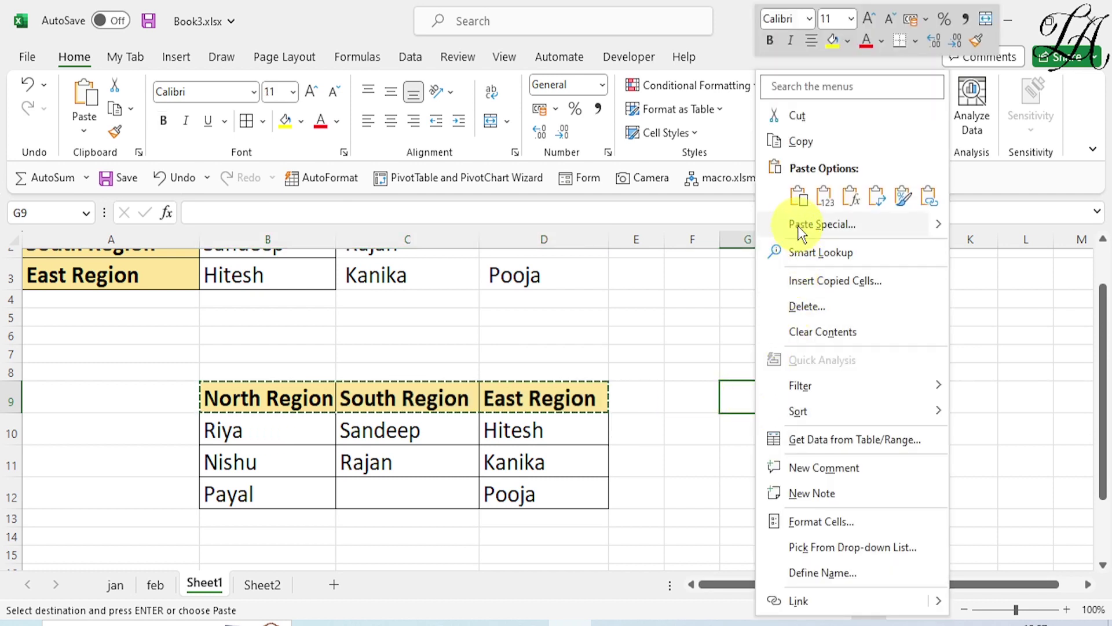
{"action": "left_click", "coordinate": [799, 226]}
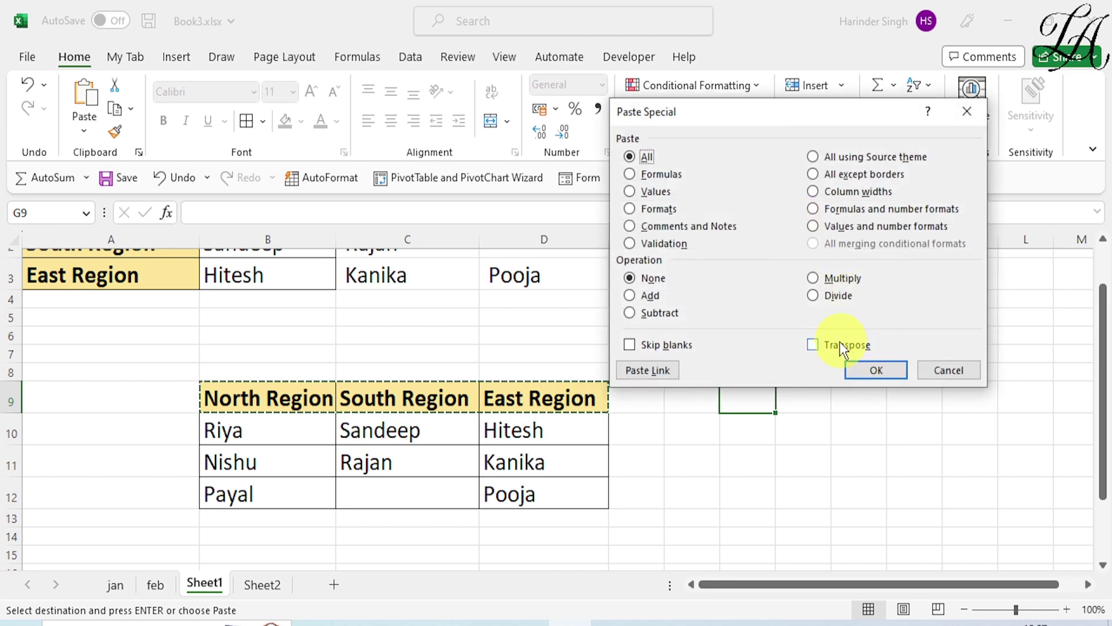
{"action": "left_click", "coordinate": [822, 344]}
{"action": "left_click", "coordinate": [872, 369]}
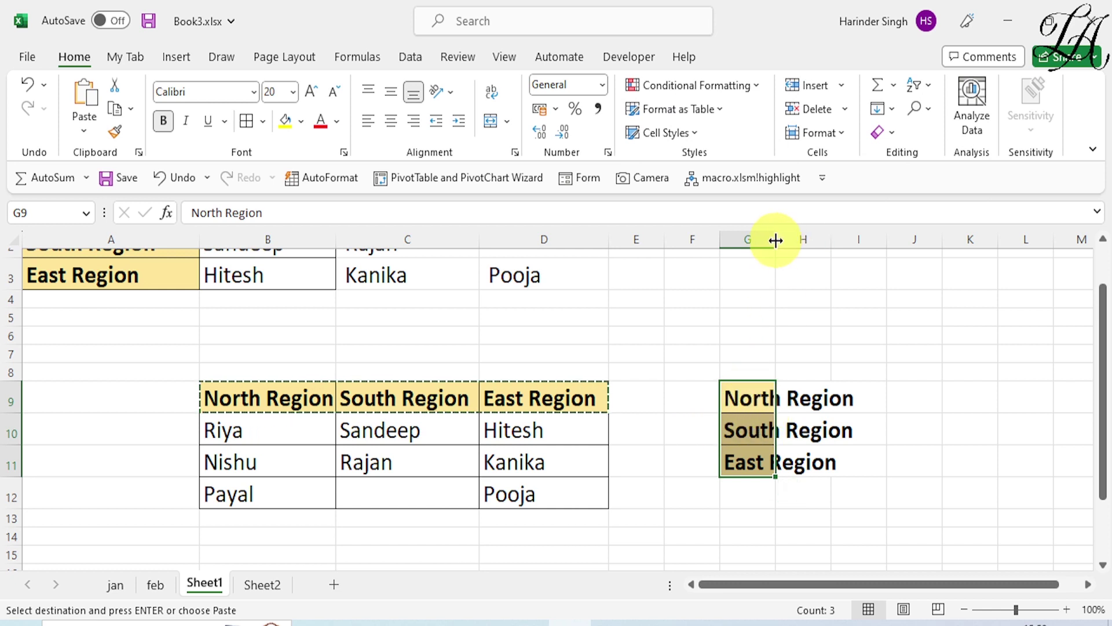
{"action": "double_click", "coordinate": [776, 240]}
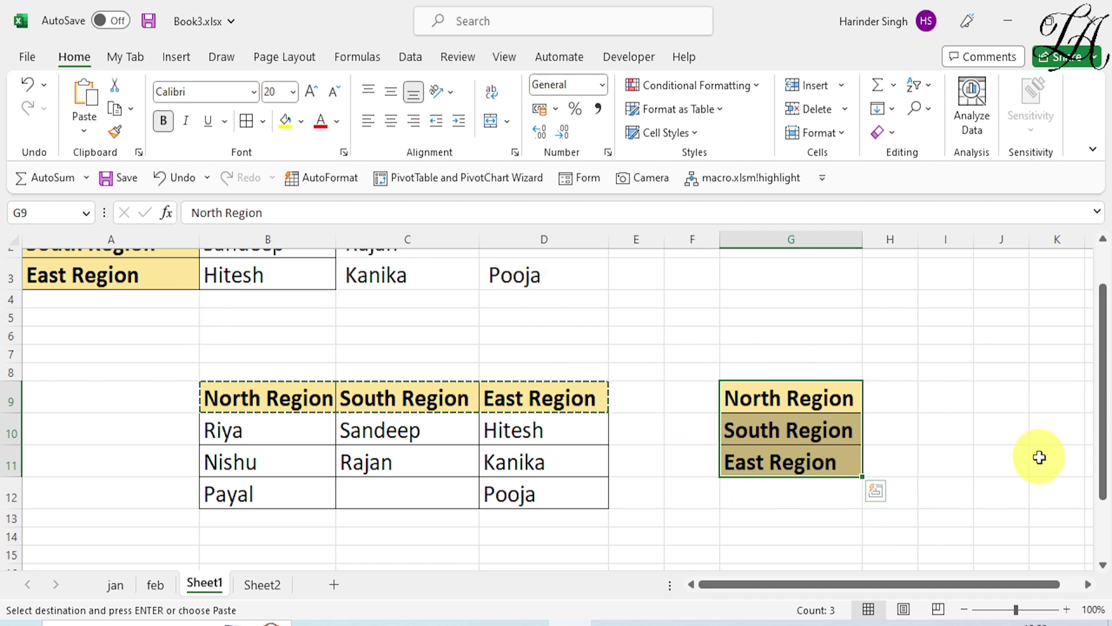
Clear the copy marquee and enter =ARRAYTOTEXT(B10:B12) in H9 to combine the North Region names in one cell
{"action": "left_click", "coordinate": [888, 392]}
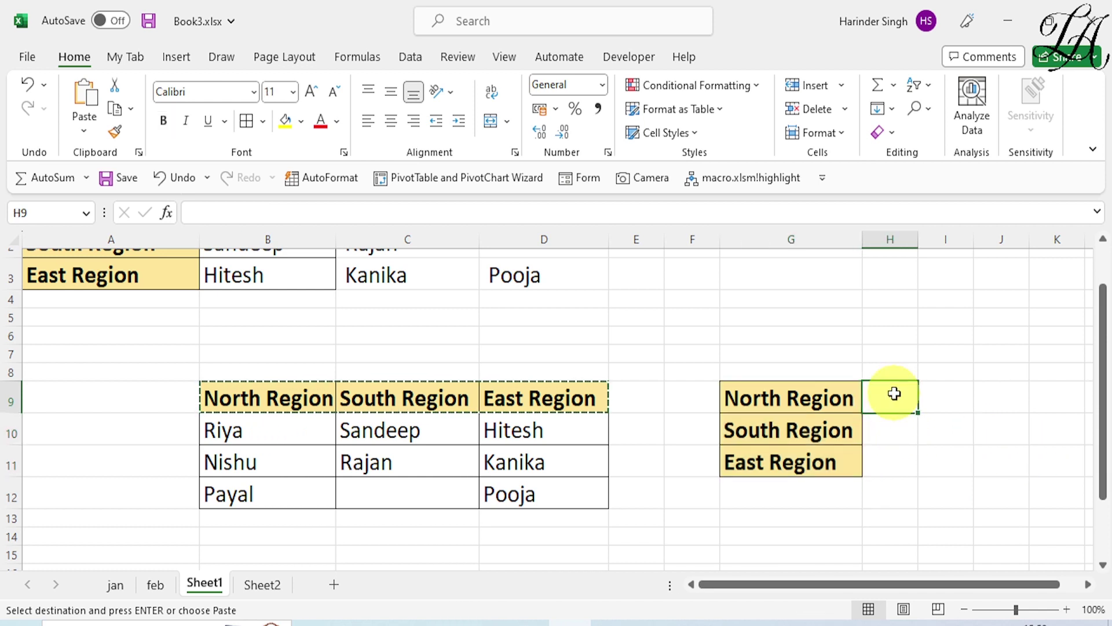
{"action": "key", "text": "Escape"}
{"action": "type", "text": "=a"}
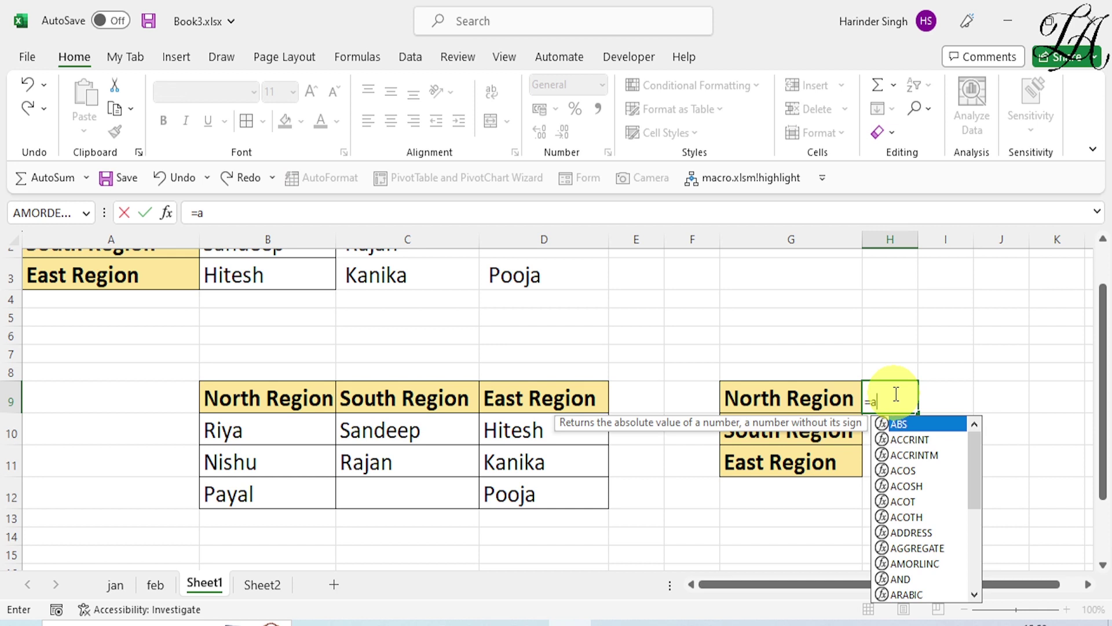
{"action": "type", "text": "rraytotex"}
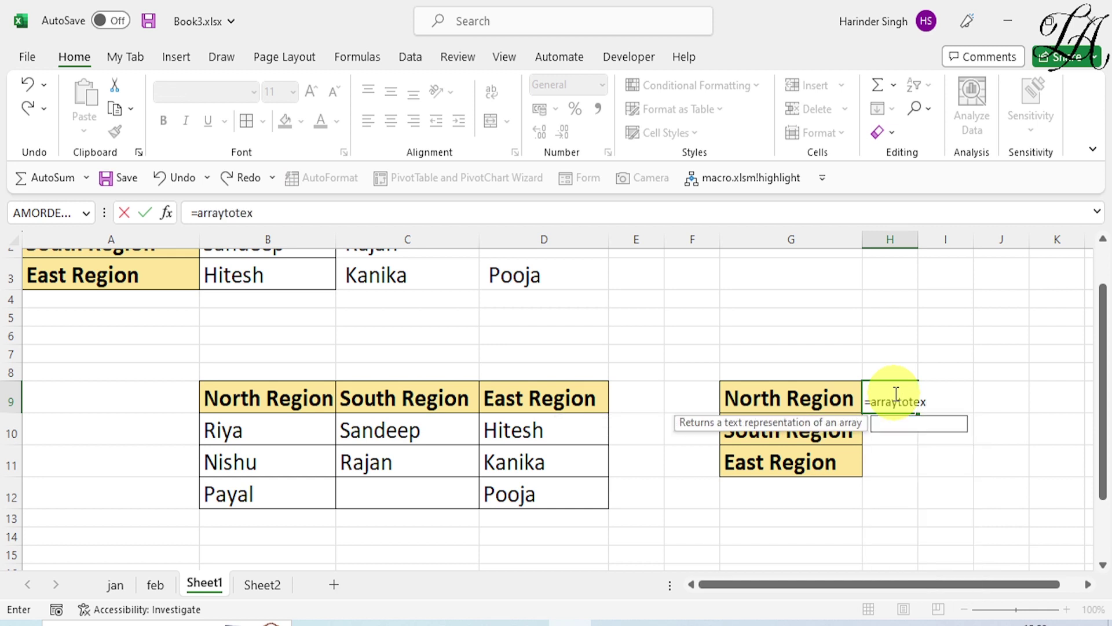
{"action": "type", "text": "t("}
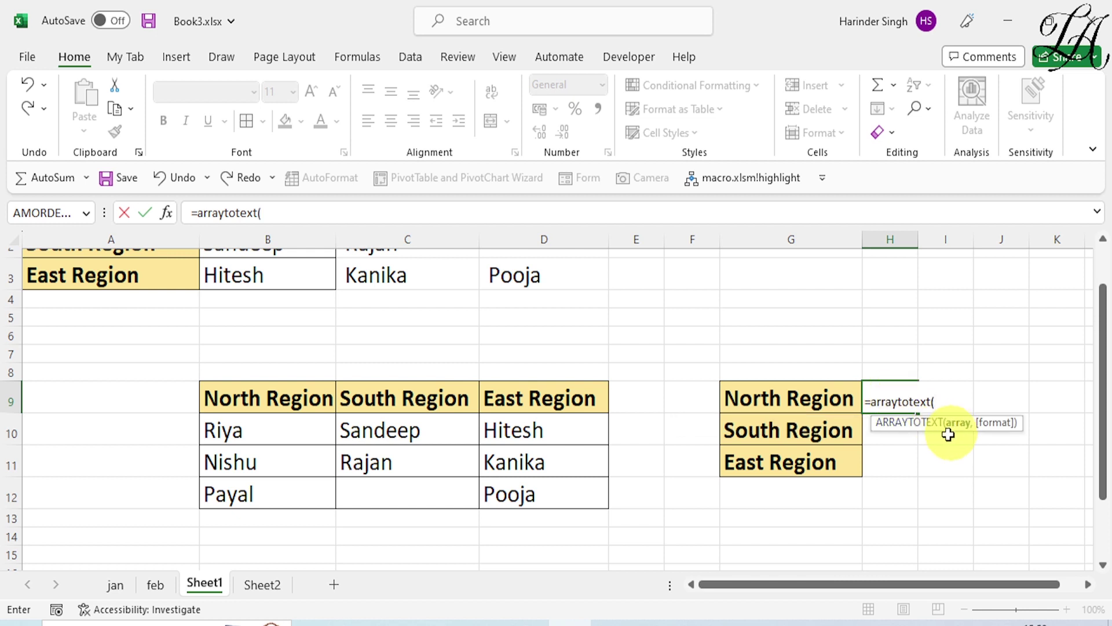
{"action": "left_click", "coordinate": [231, 450]}
{"action": "left_click_drag", "start_coordinate": [231, 450], "coordinate": [241, 489]}
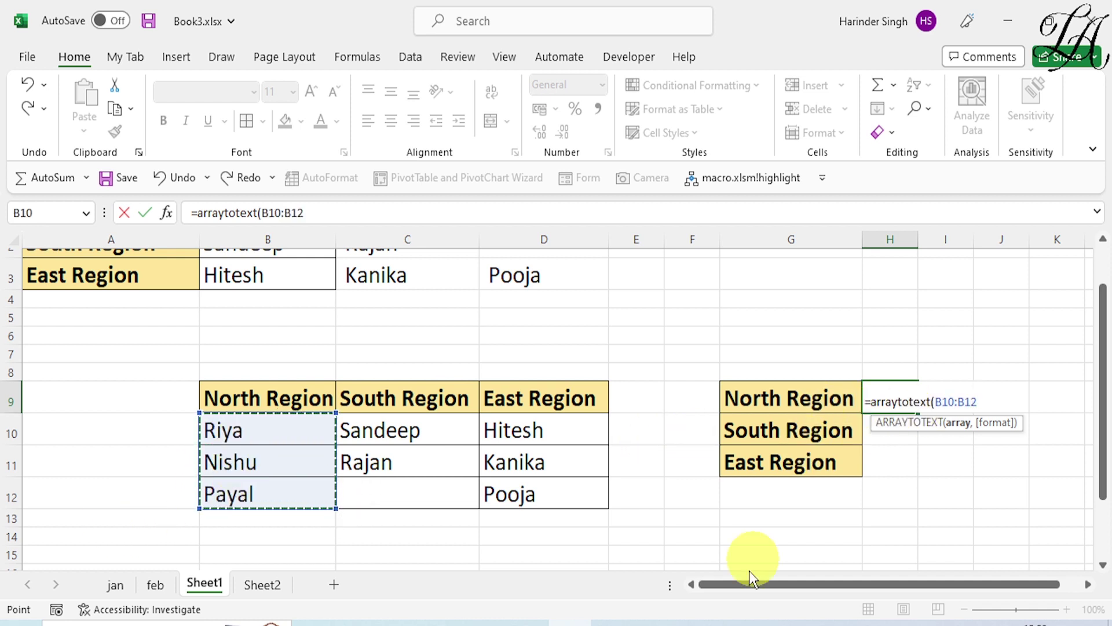
{"action": "type", "text": ")"}
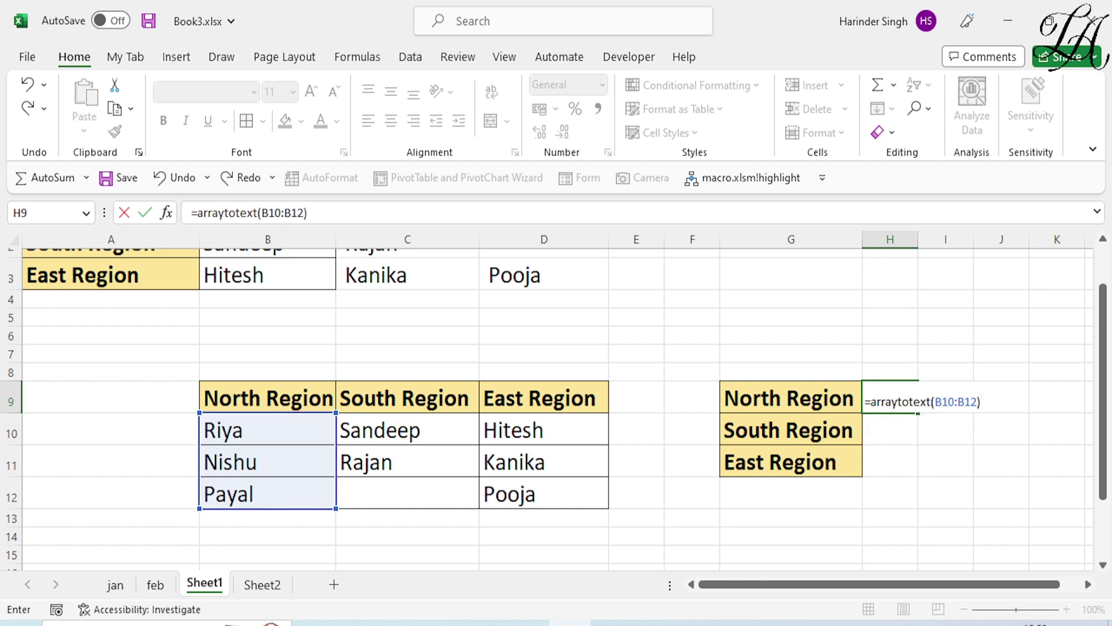
{"action": "key", "text": "Return"}
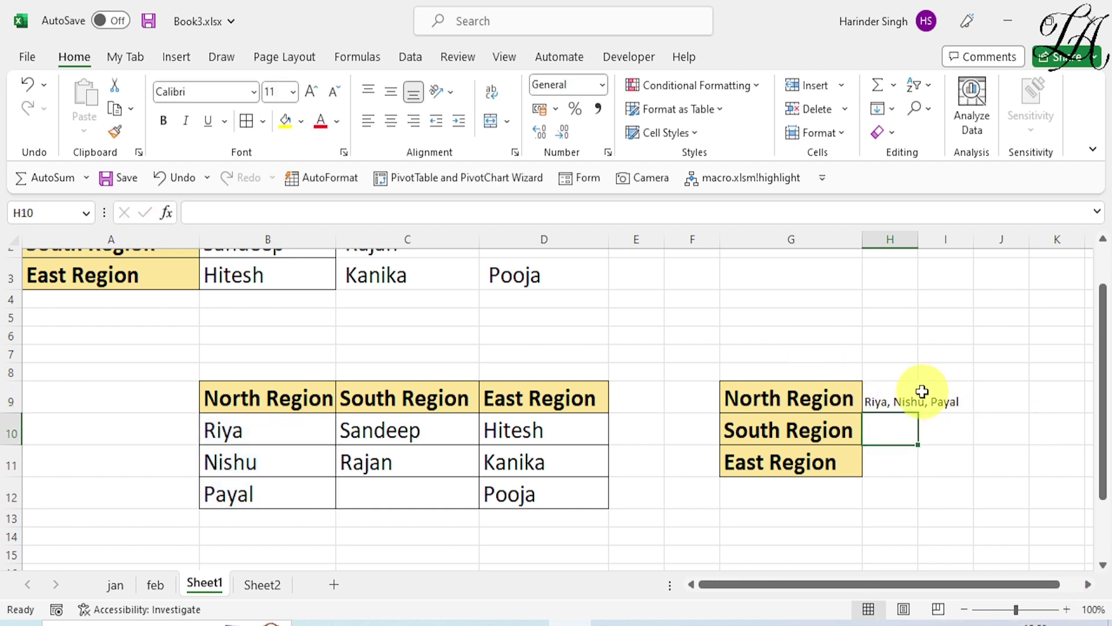
Set the font size of H9:H11 to 20 and fit column H to the combined North Region names
{"action": "double_click", "coordinate": [918, 239]}
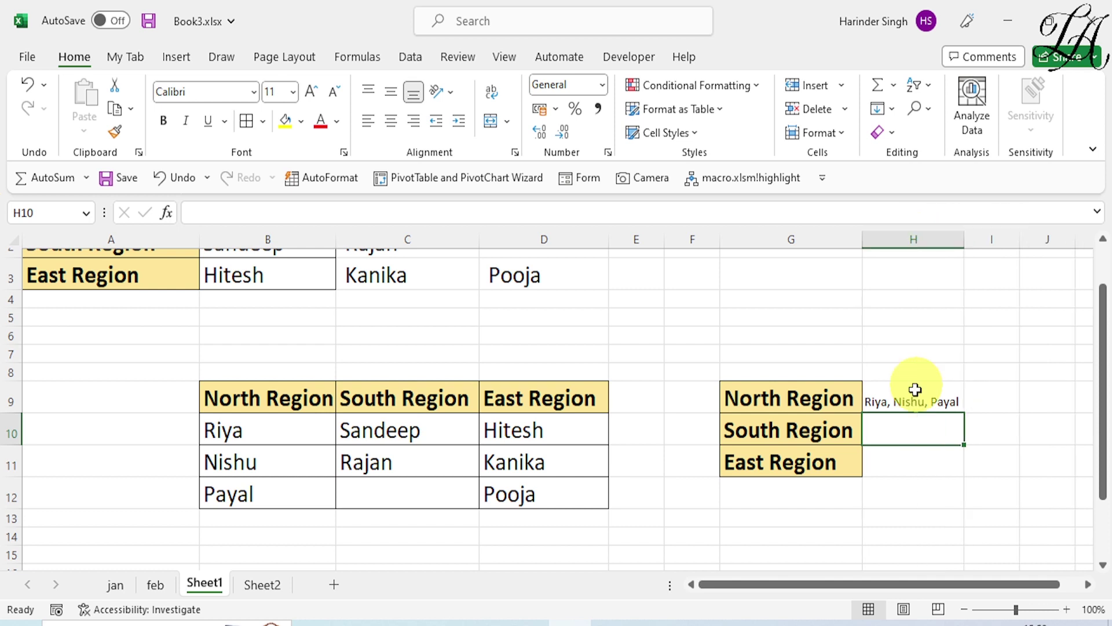
{"action": "left_click", "coordinate": [912, 395]}
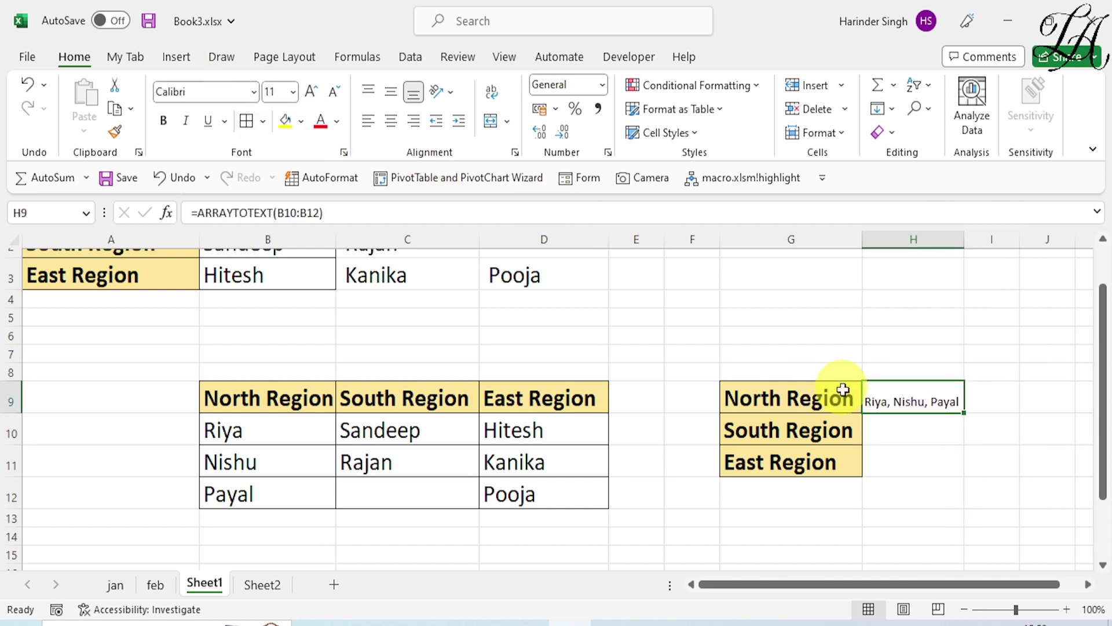
{"action": "left_click_drag", "start_coordinate": [913, 397], "coordinate": [918, 461]}
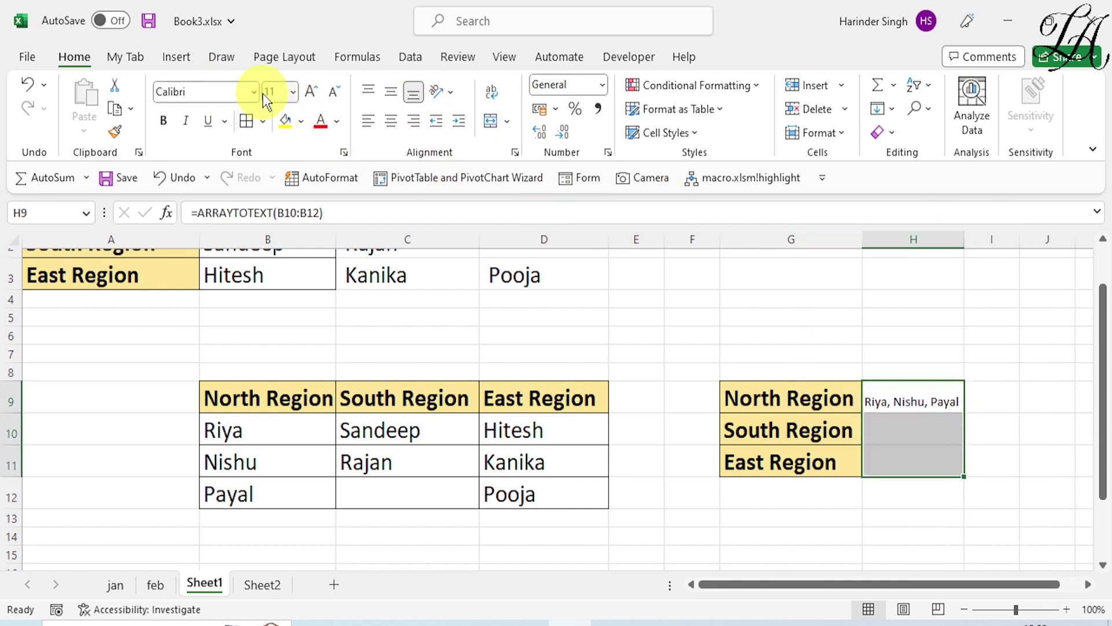
{"action": "left_click", "coordinate": [292, 95]}
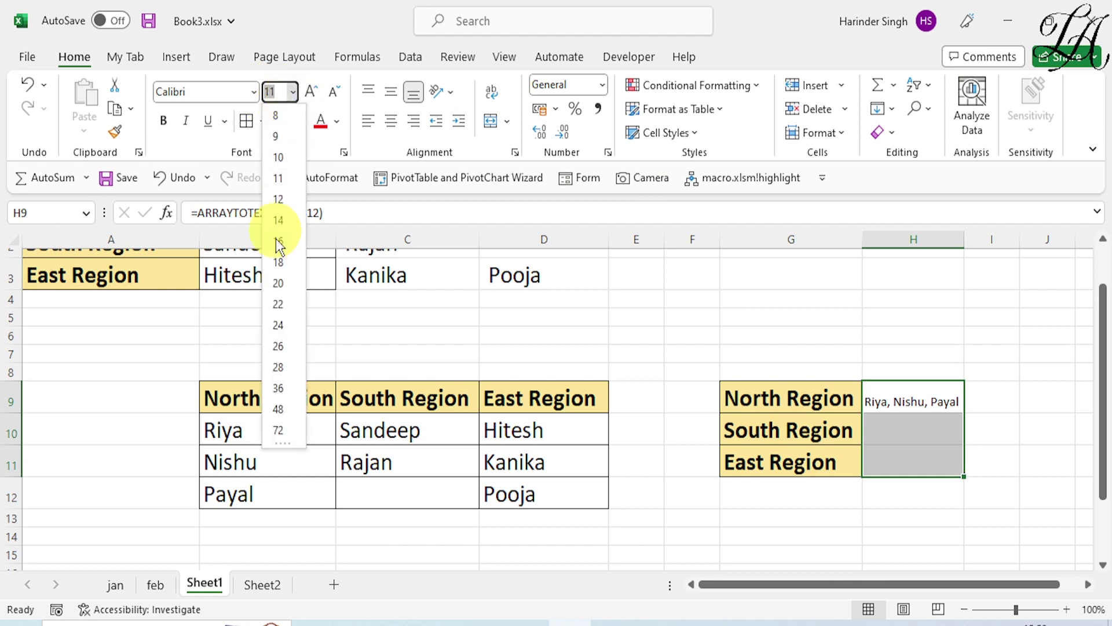
{"action": "left_click", "coordinate": [279, 285]}
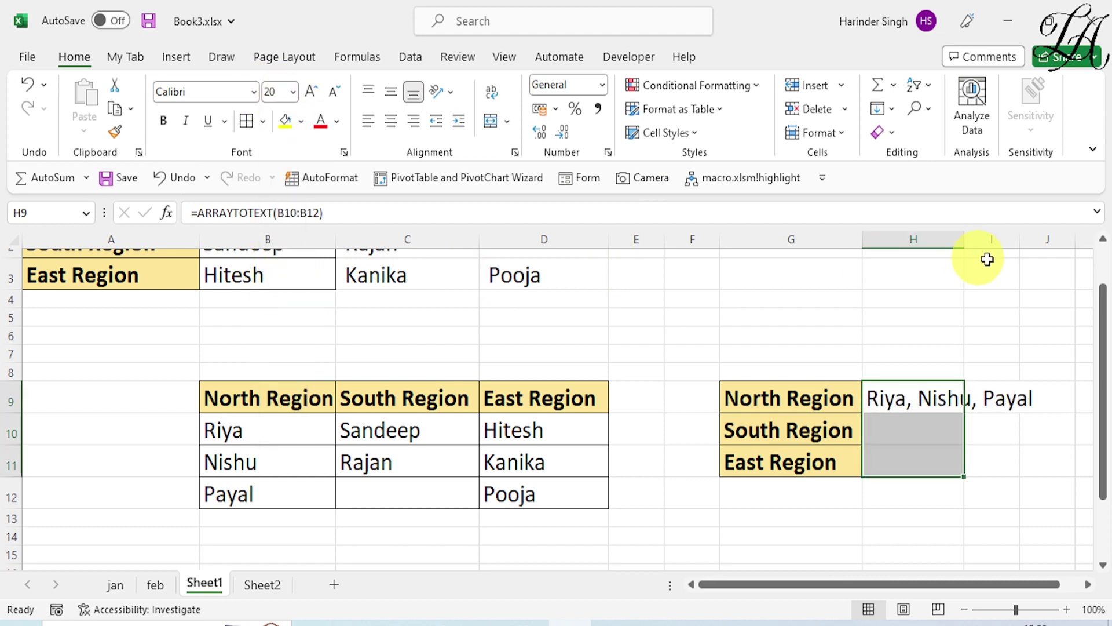
{"action": "double_click", "coordinate": [964, 237]}
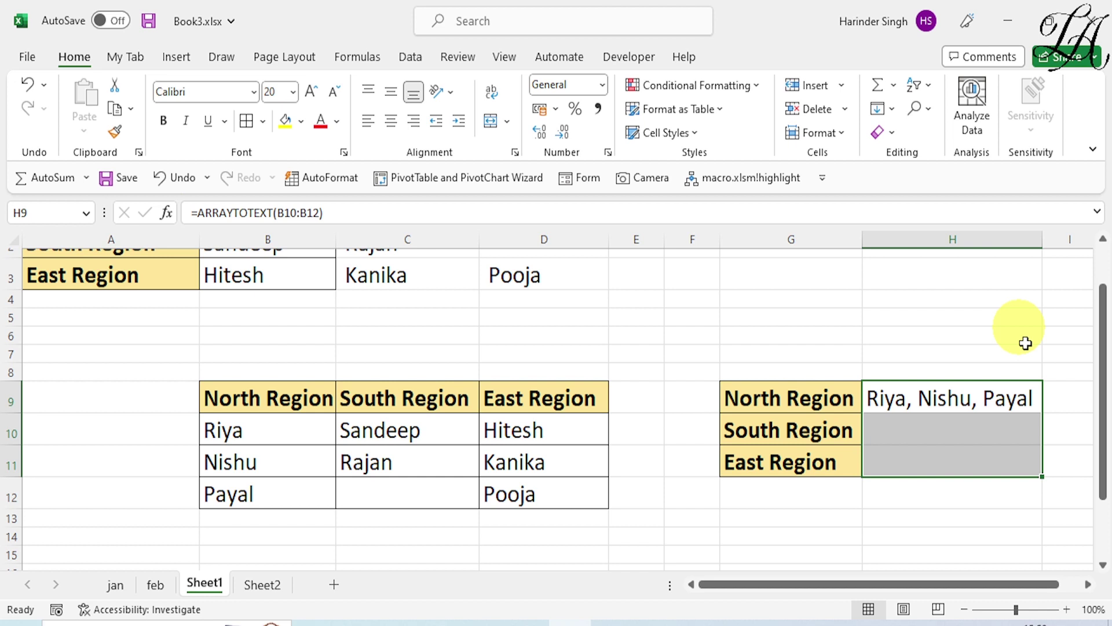
{"action": "left_click", "coordinate": [976, 521]}
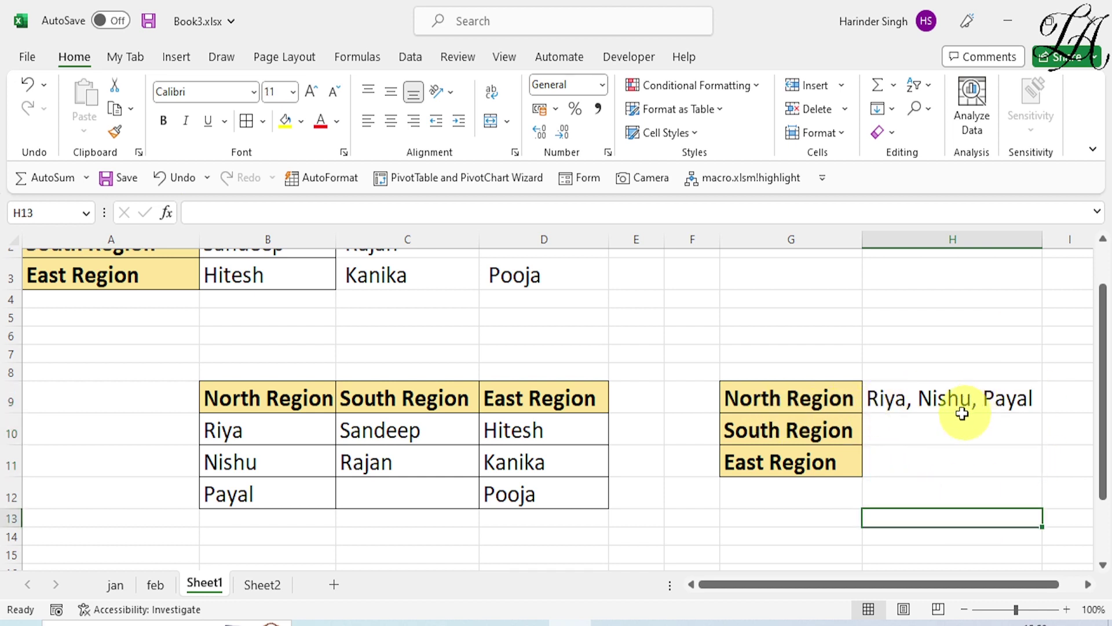
Combine the South Region names in H10 with the formula =ARRAYTOTEXT(C10:C12)
{"action": "left_click", "coordinate": [938, 432]}
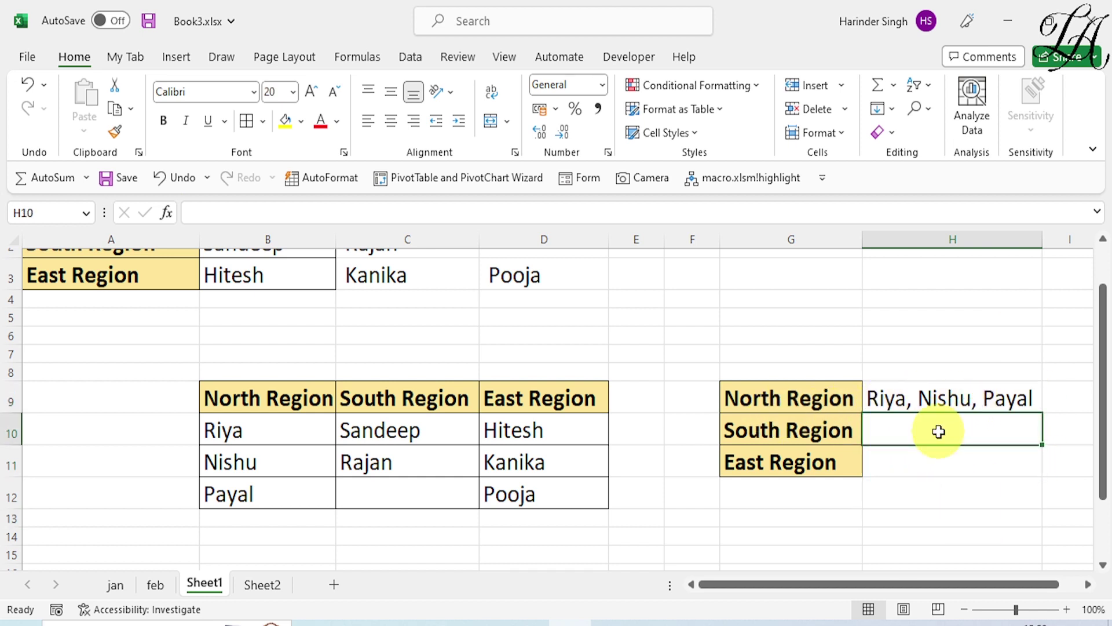
{"action": "type", "text": "=a"}
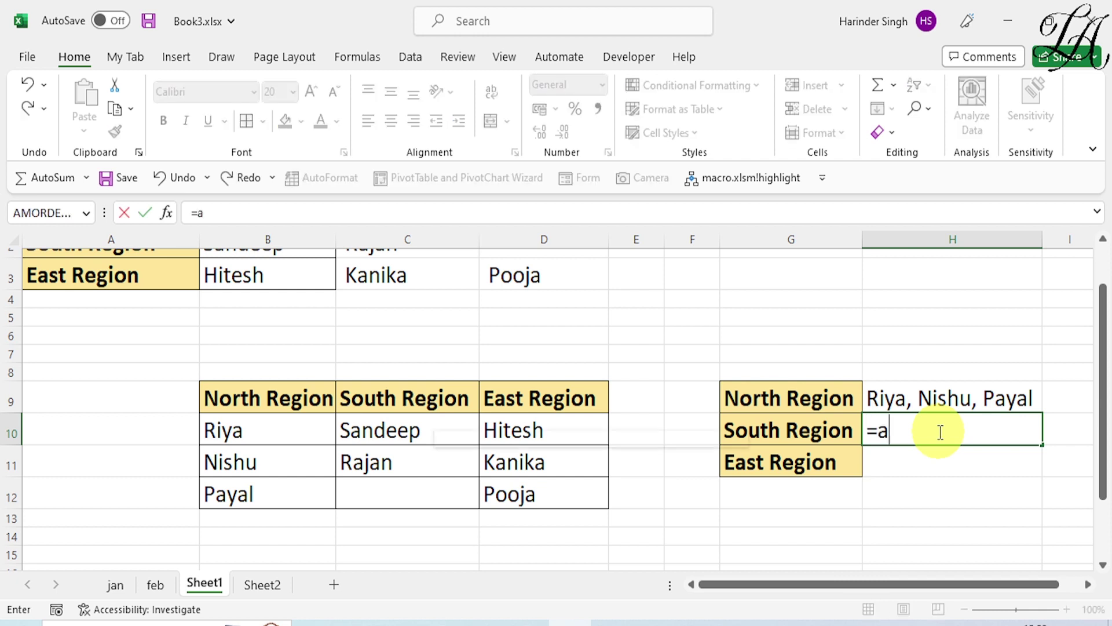
{"action": "type", "text": "rra"}
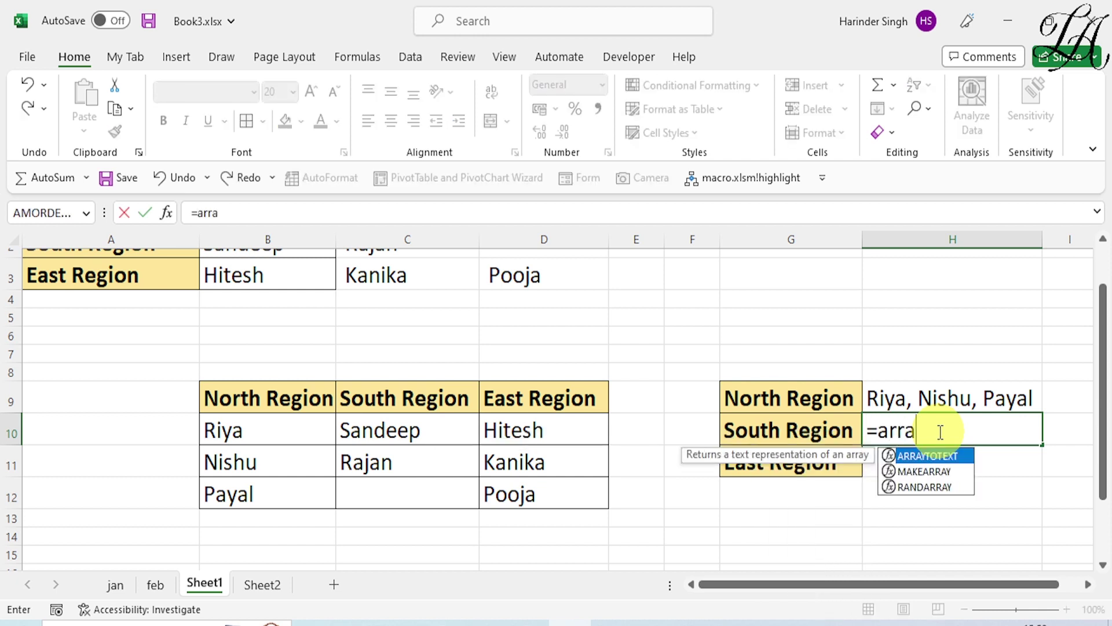
{"action": "type", "text": "ytotext"}
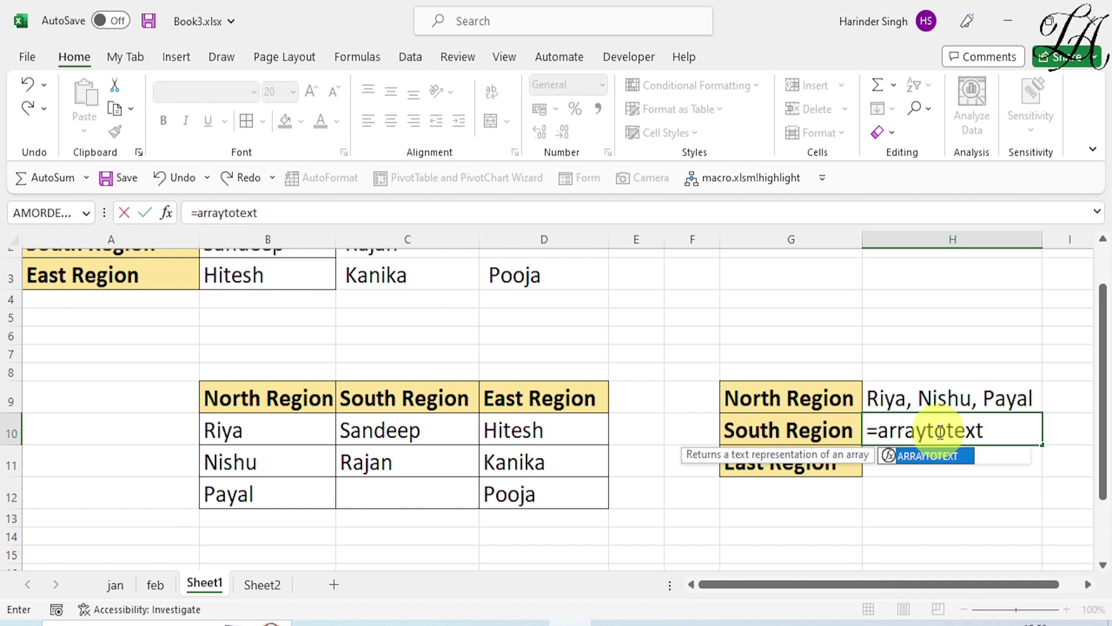
{"action": "type", "text": "("}
{"action": "left_click_drag", "start_coordinate": [404, 428], "coordinate": [414, 496]}
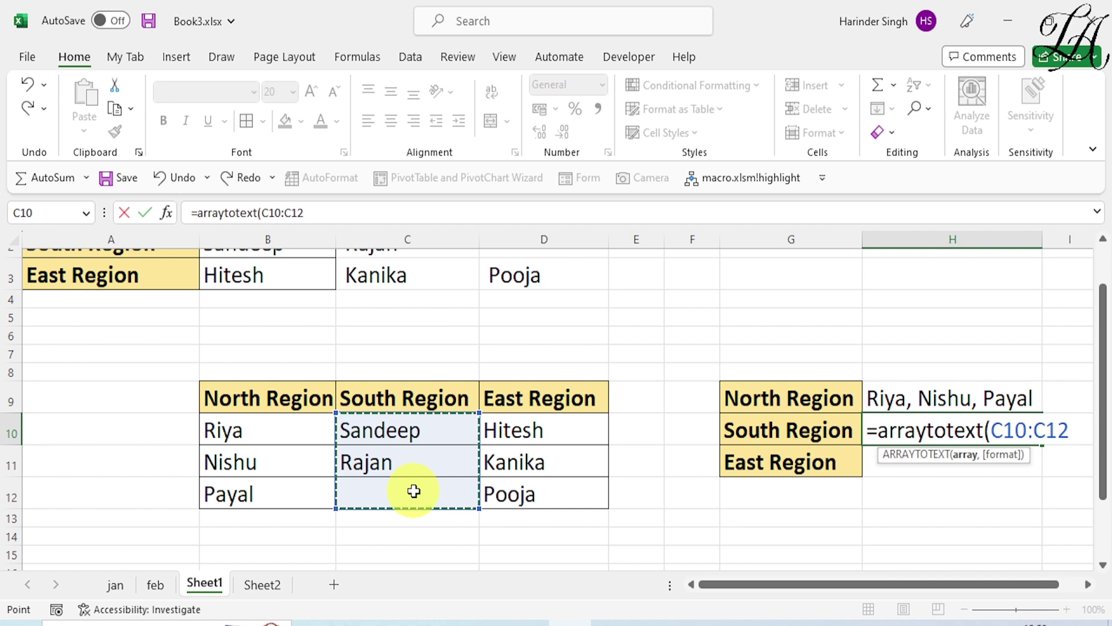
{"action": "key", "text": "Return"}
Combine the East Region names in H11 with an ARRAYTOTEXT formula and fit column H to the longest entry
{"action": "double_click", "coordinate": [967, 469]}
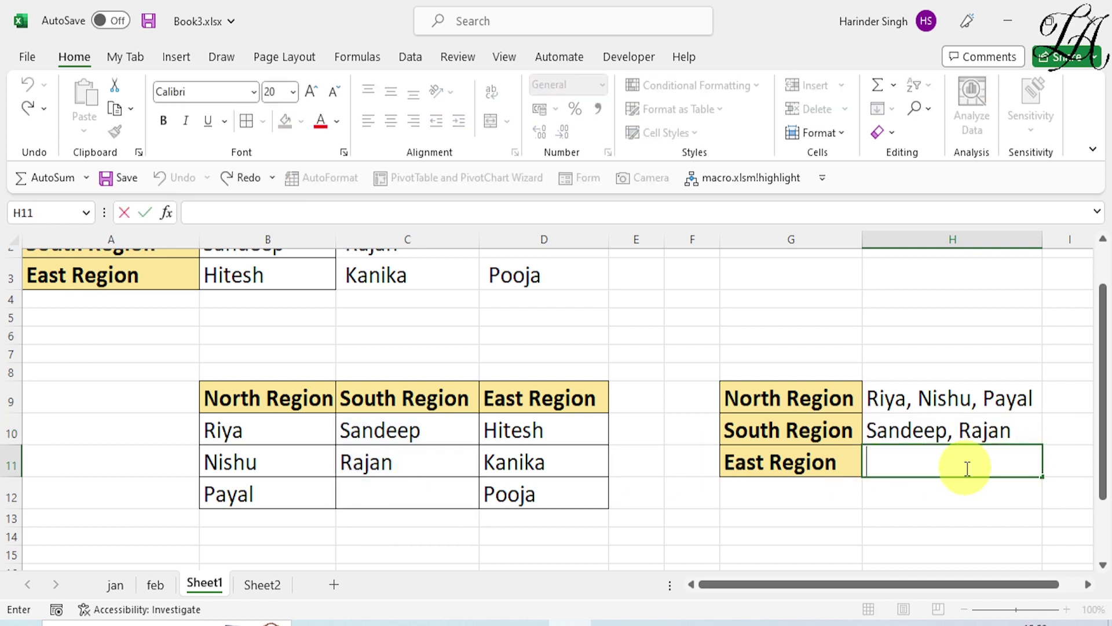
{"action": "type", "text": "="}
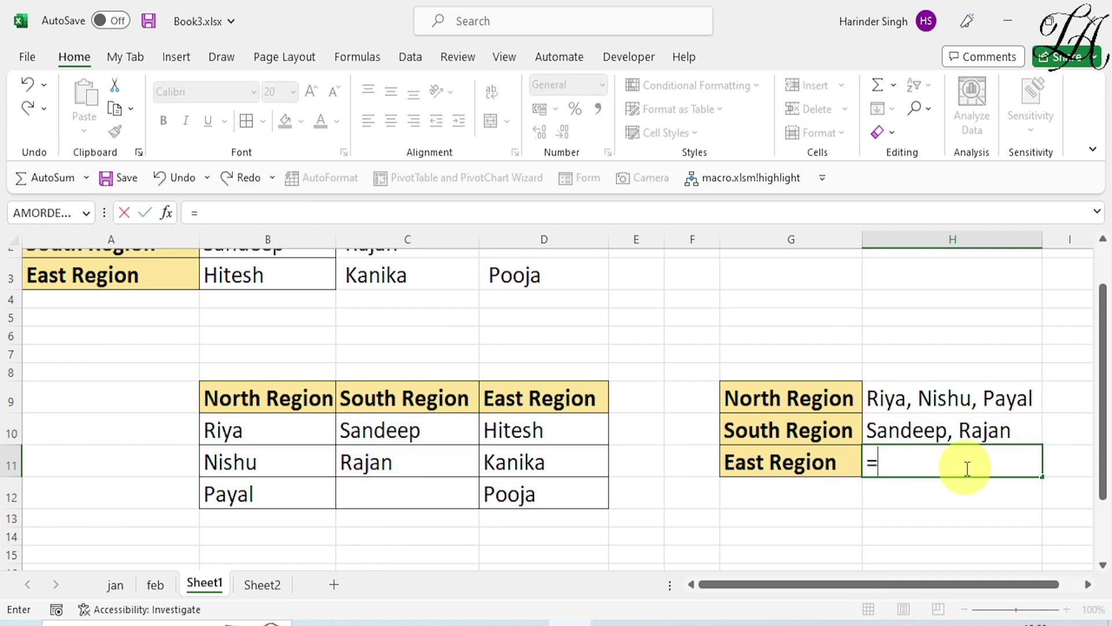
{"action": "type", "text": "a"}
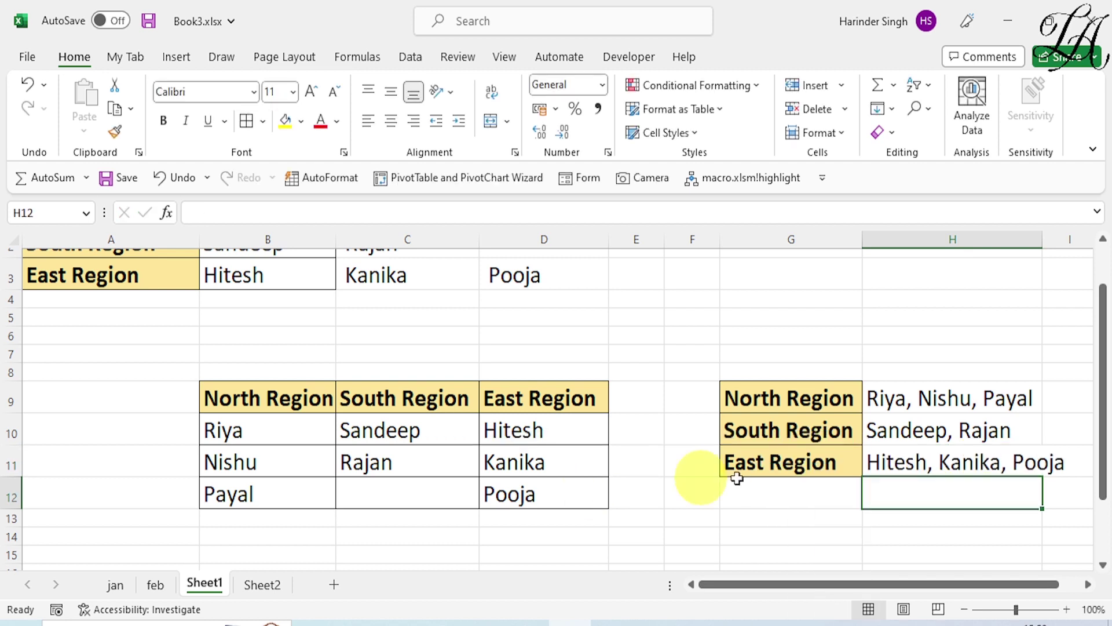
{"action": "double_click", "coordinate": [1043, 239]}
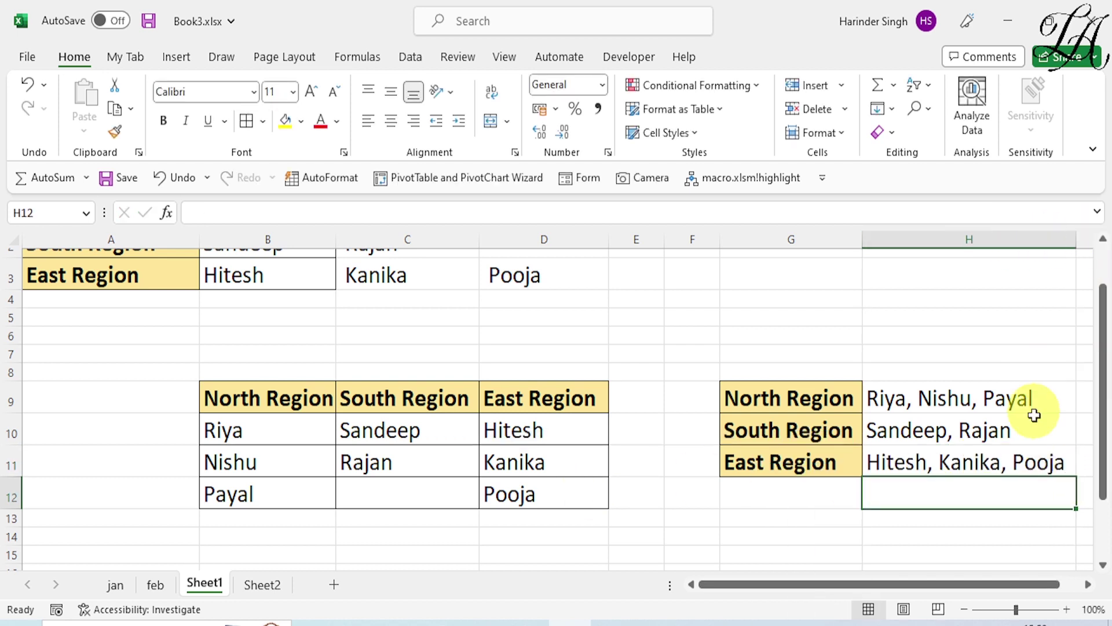